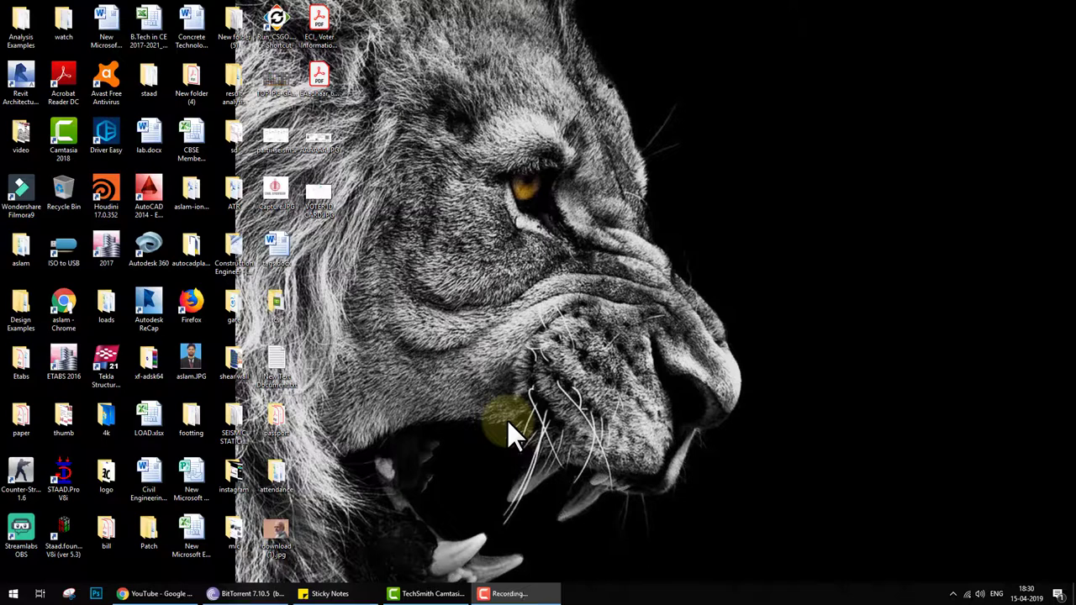
Step: Launch Revit Architecture 2016 by searching 'REVI' from the Windows Start menu
key("super")
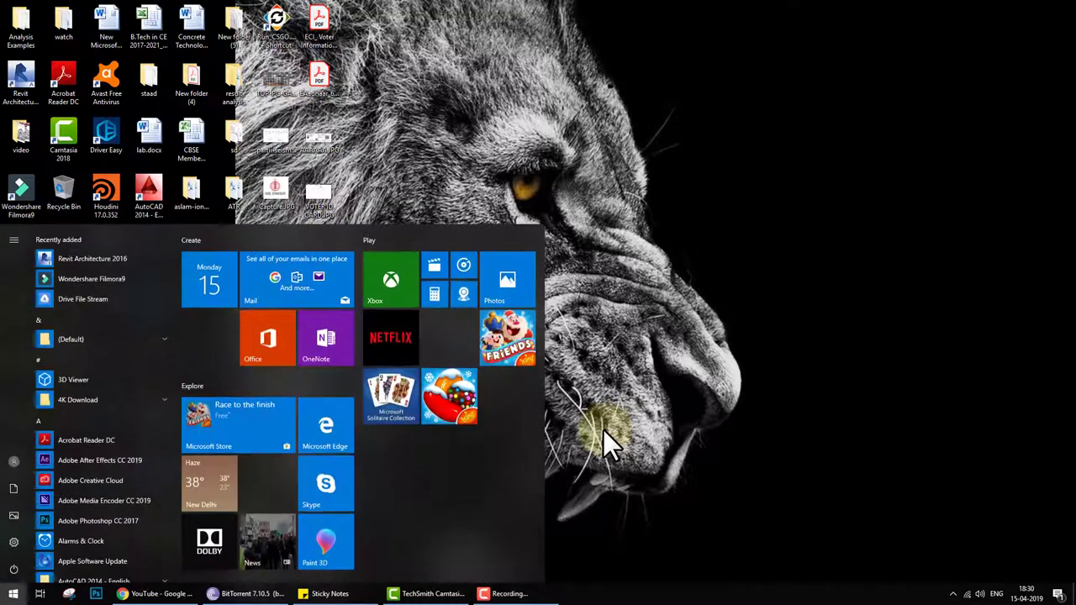
type("REVI")
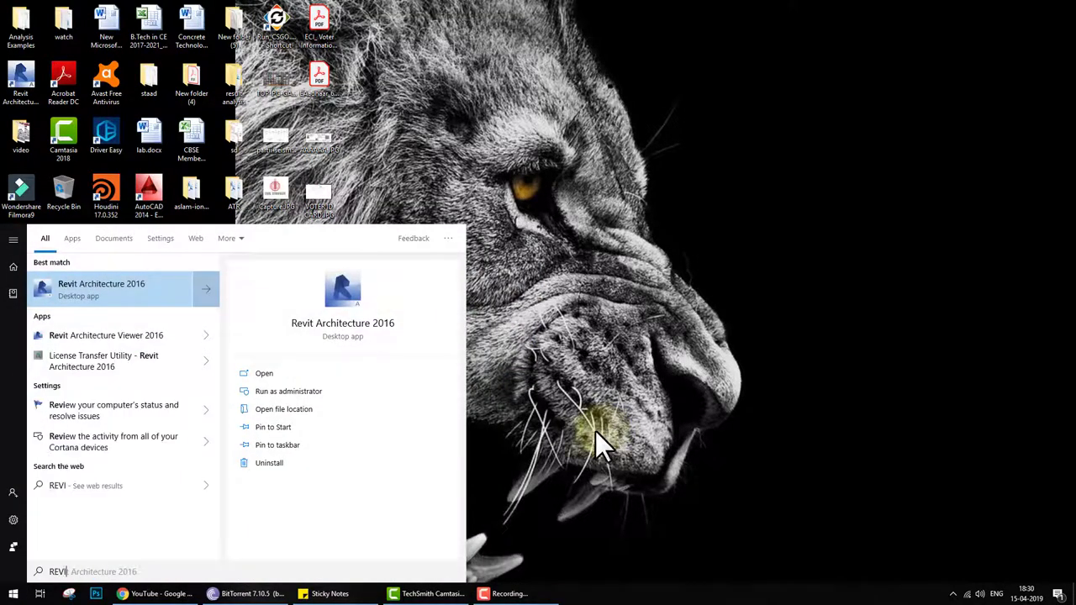
left_click(129, 294)
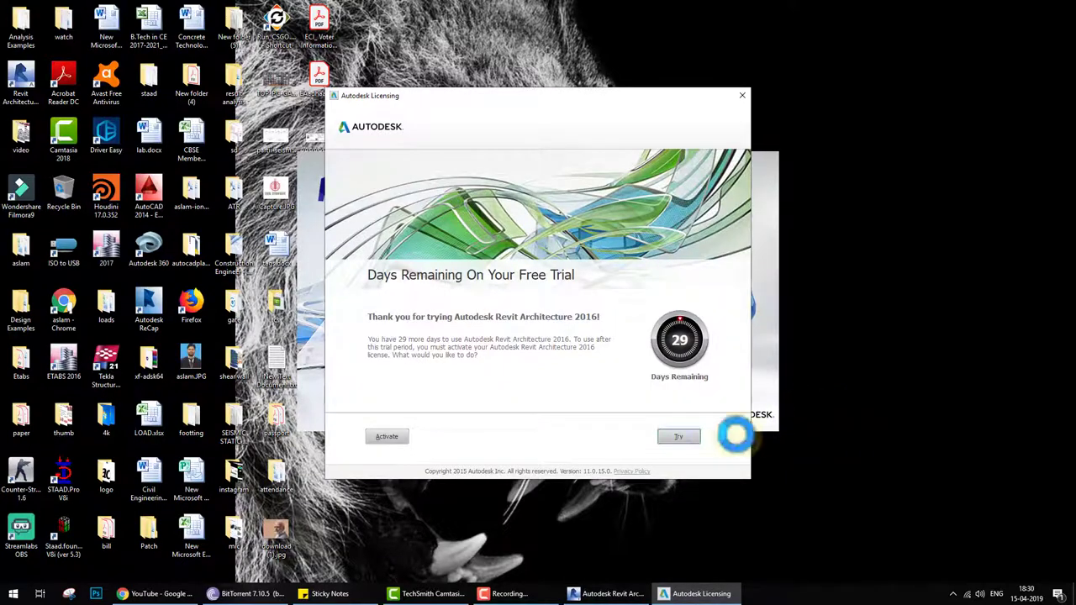
Step: Choose Try in the Autodesk Licensing dialog to continue the free trial
left_click(680, 438)
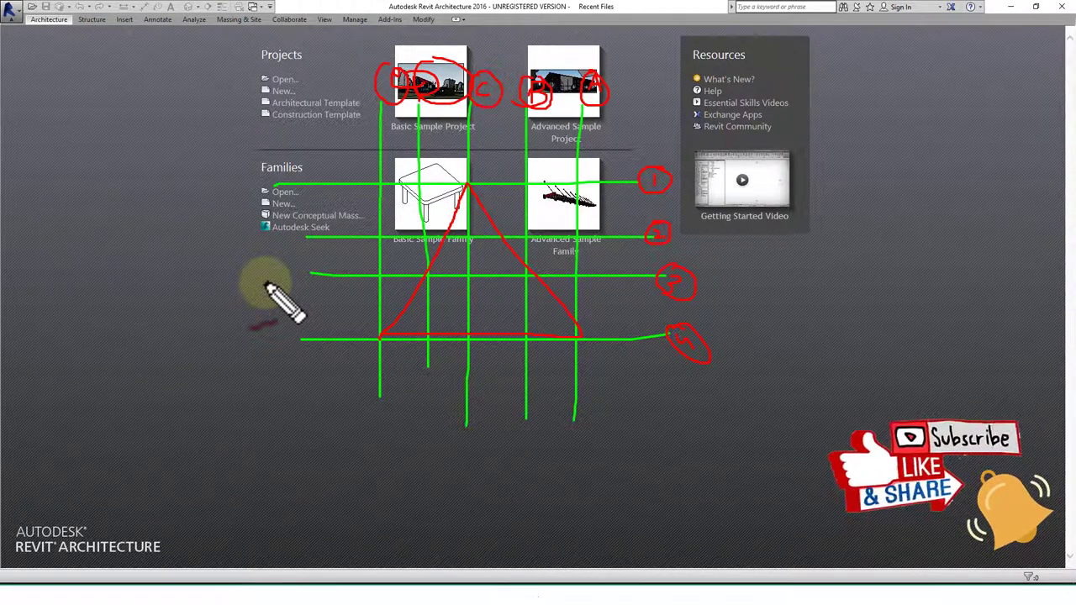
Step: Create a new project from the Architectural Template
key("Escape")
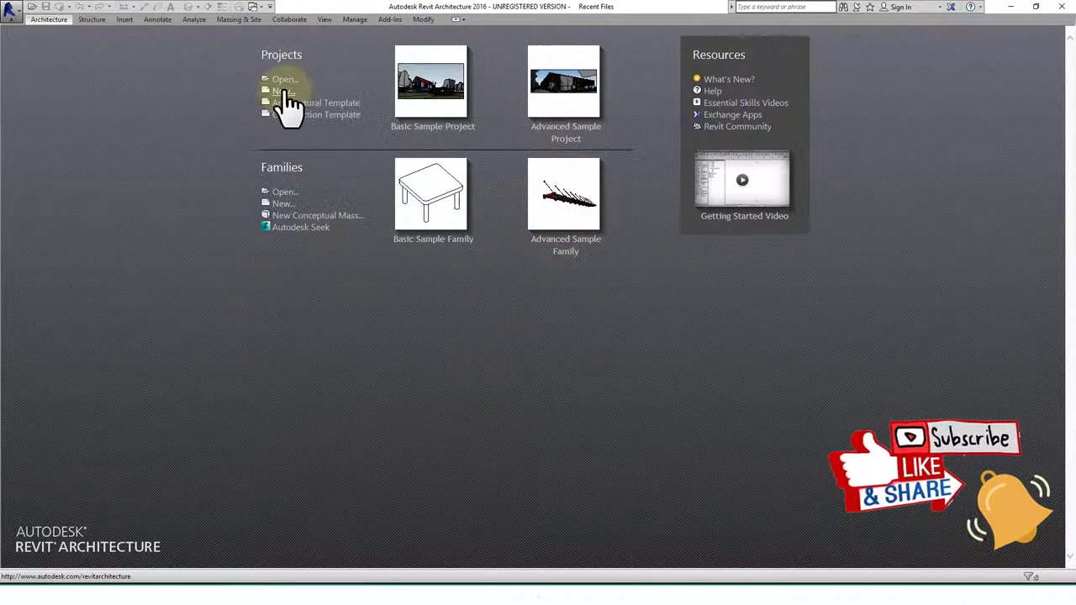
left_click(283, 90)
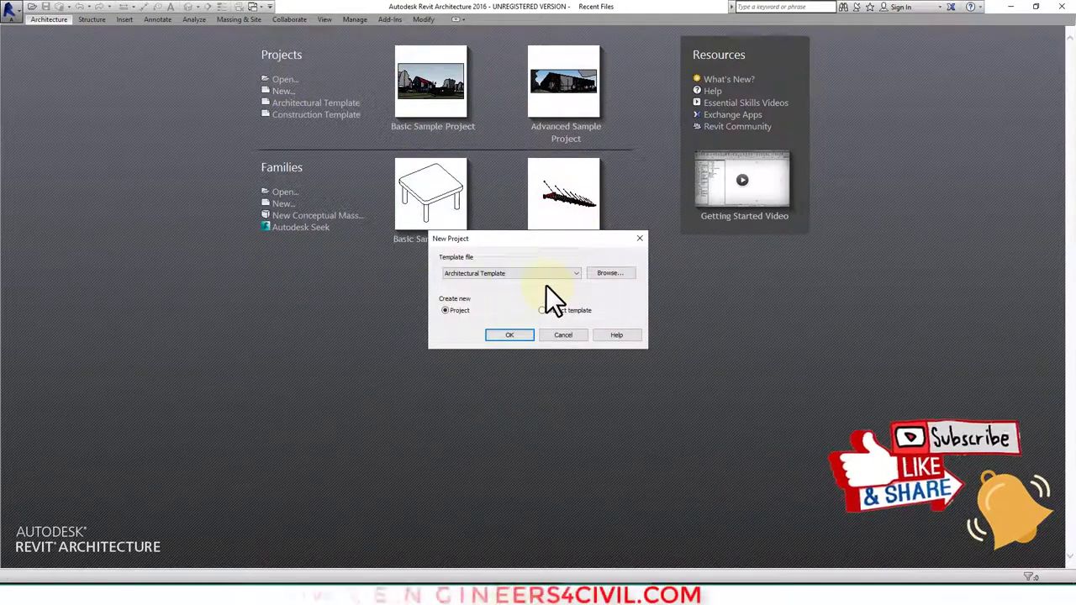
left_click(516, 333)
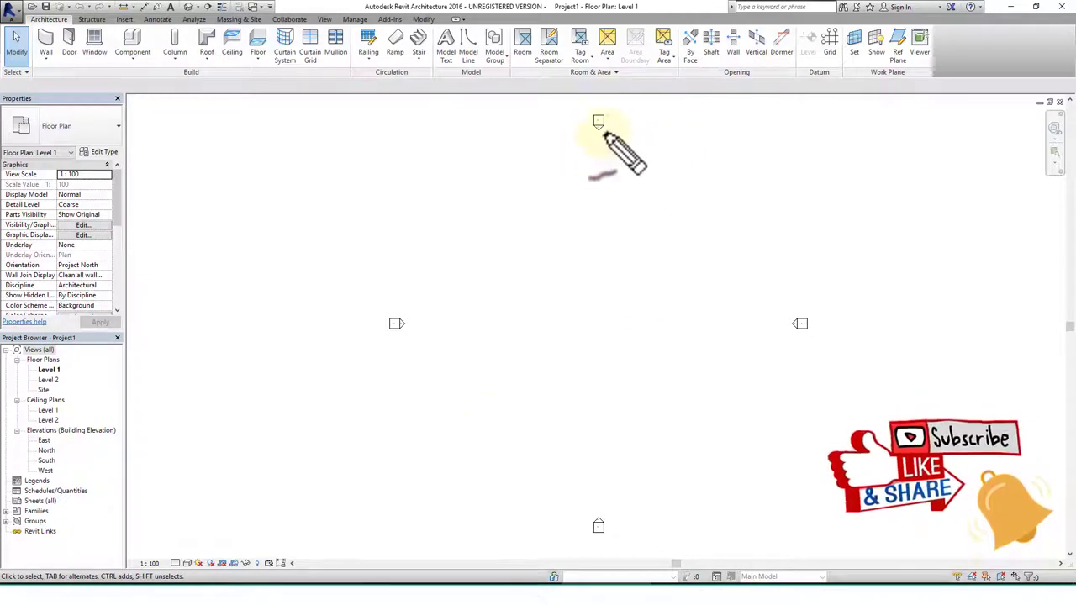
Step: Drag strokes across the empty Level 1 plan, then invoke Save for Project1
left_click_drag(565, 91, 589, 94)
left_click_drag(398, 308, 409, 306)
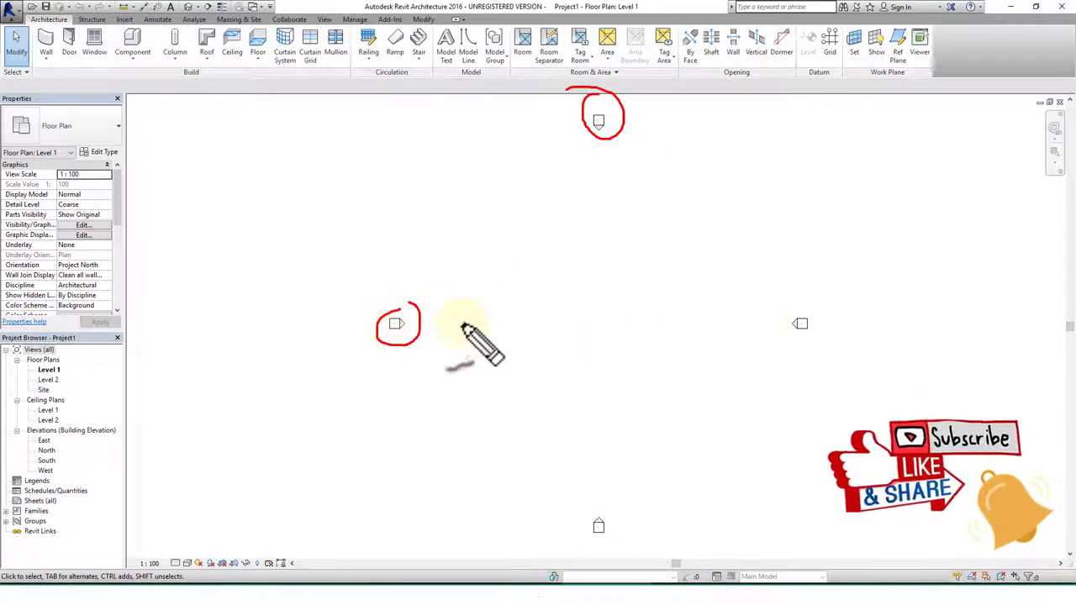
left_click_drag(821, 286, 805, 309)
left_click_drag(604, 504, 613, 492)
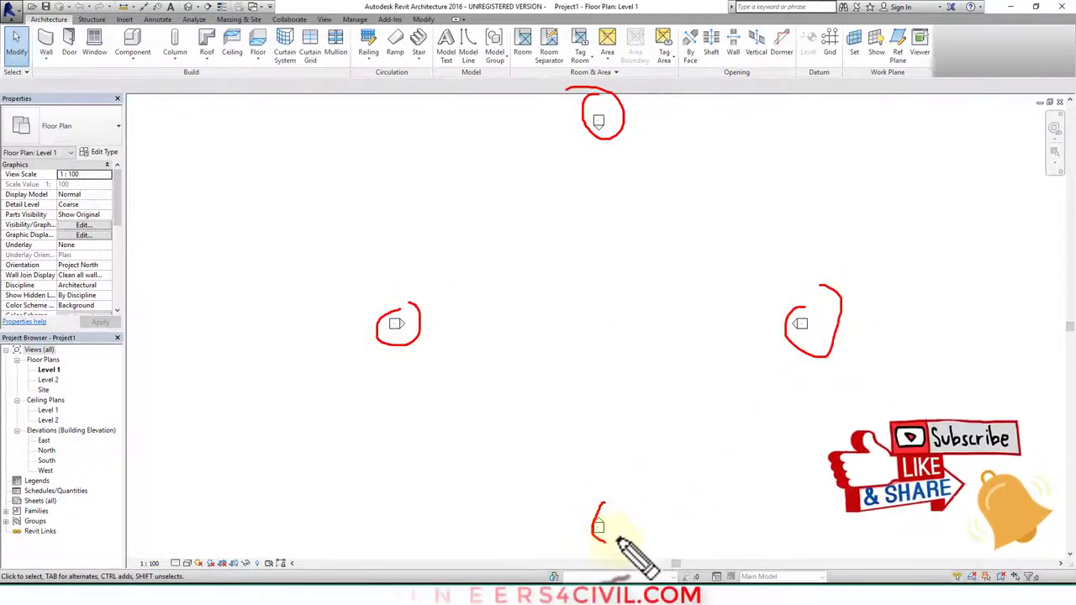
left_click_drag(342, 194, 923, 186)
left_click_drag(365, 254, 1001, 236)
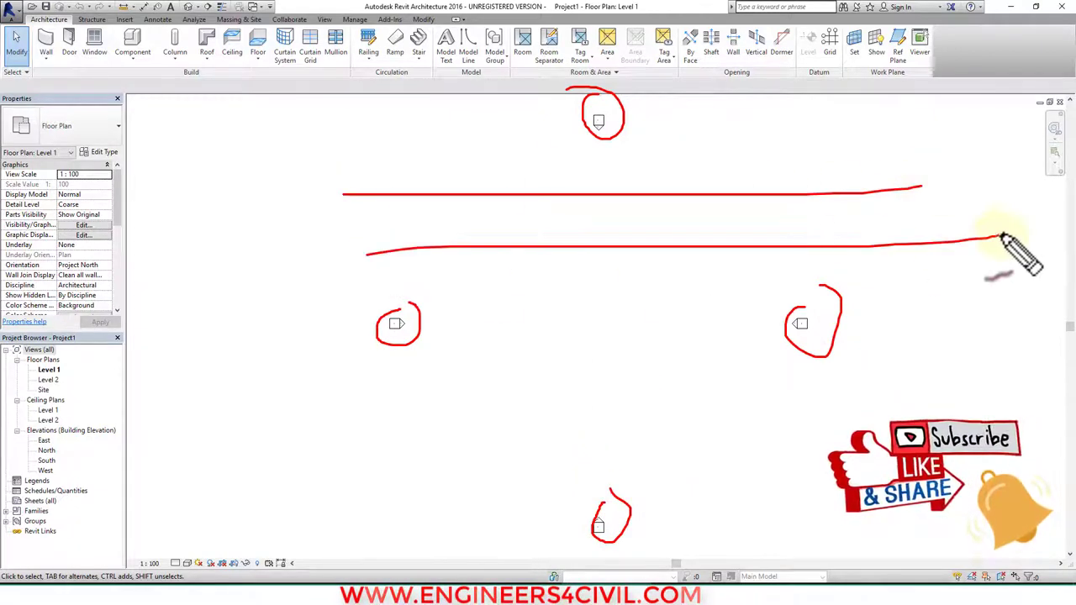
left_click_drag(361, 325, 1069, 320)
left_click_drag(410, 420, 989, 415)
left_click_drag(815, 88, 814, 504)
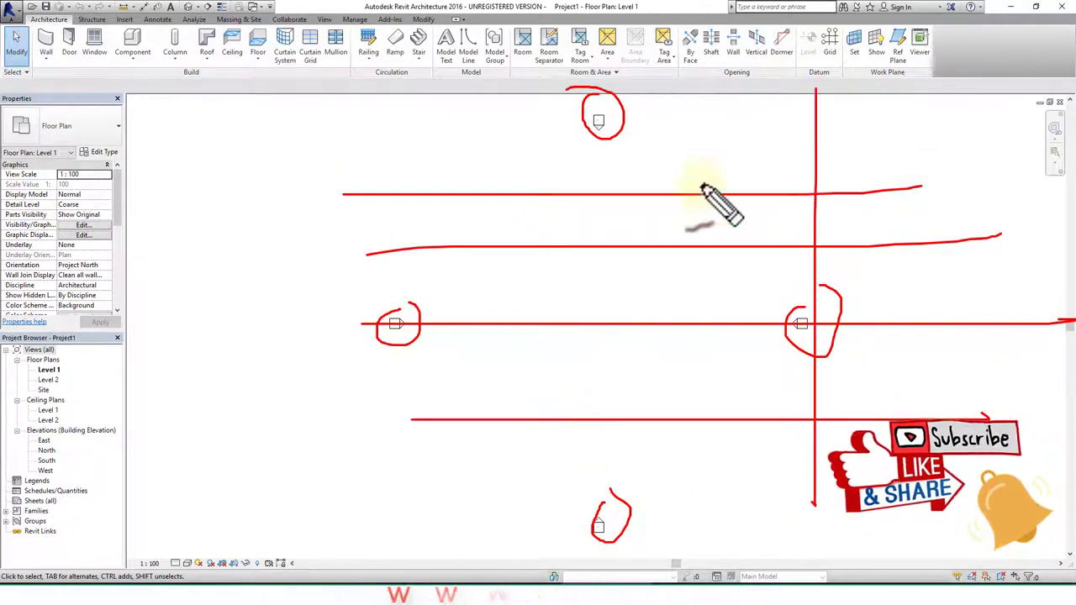
left_click_drag(716, 143, 692, 470)
left_click_drag(639, 139, 507, 486)
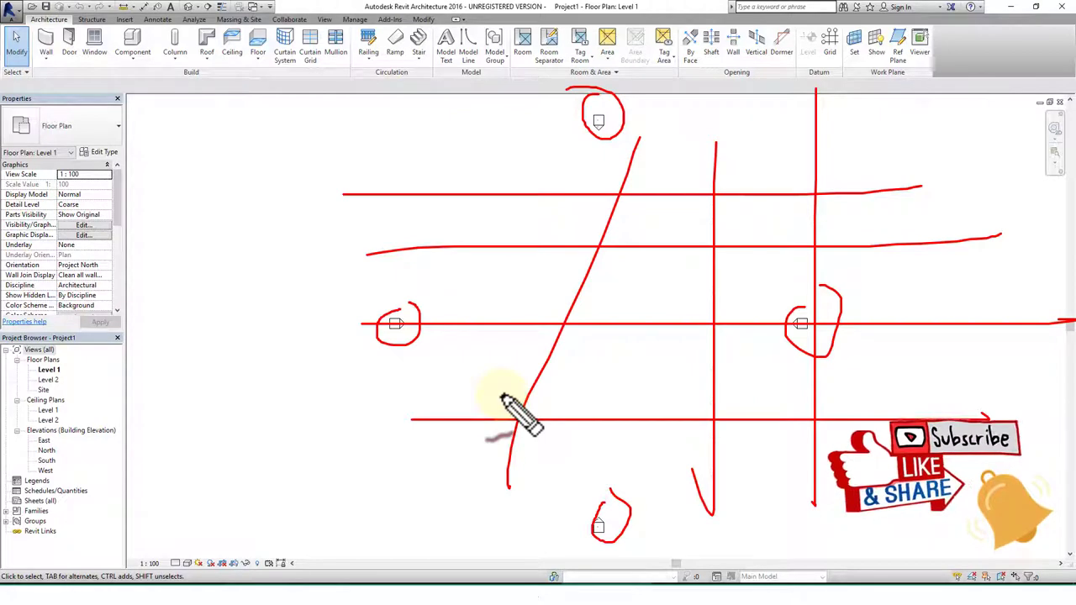
key("Escape")
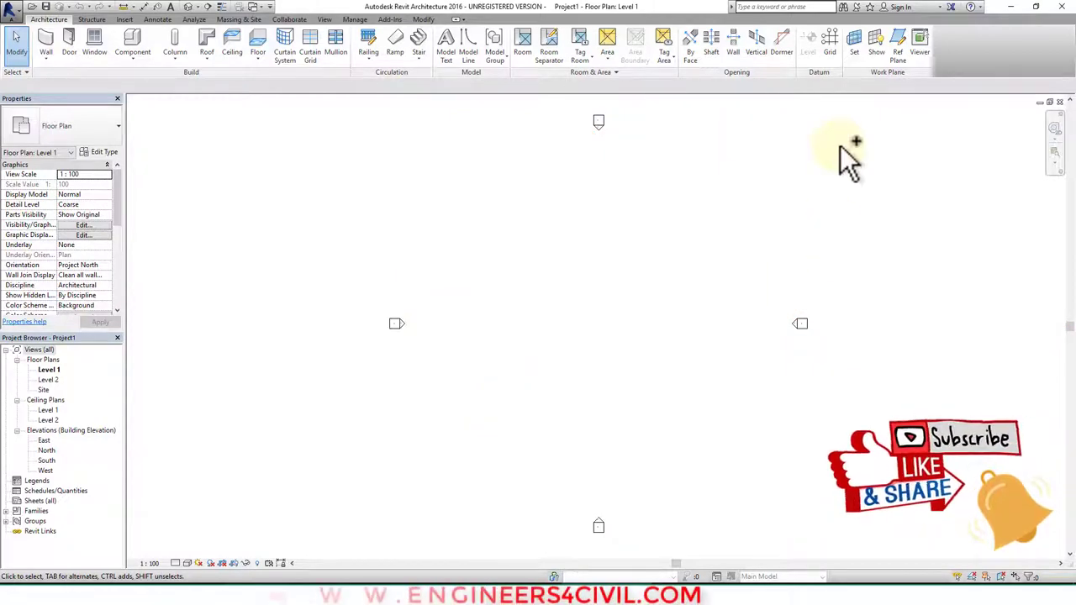
key("ctrl+s")
Step: Dismiss the save prompt without saving Project1
left_click(721, 412)
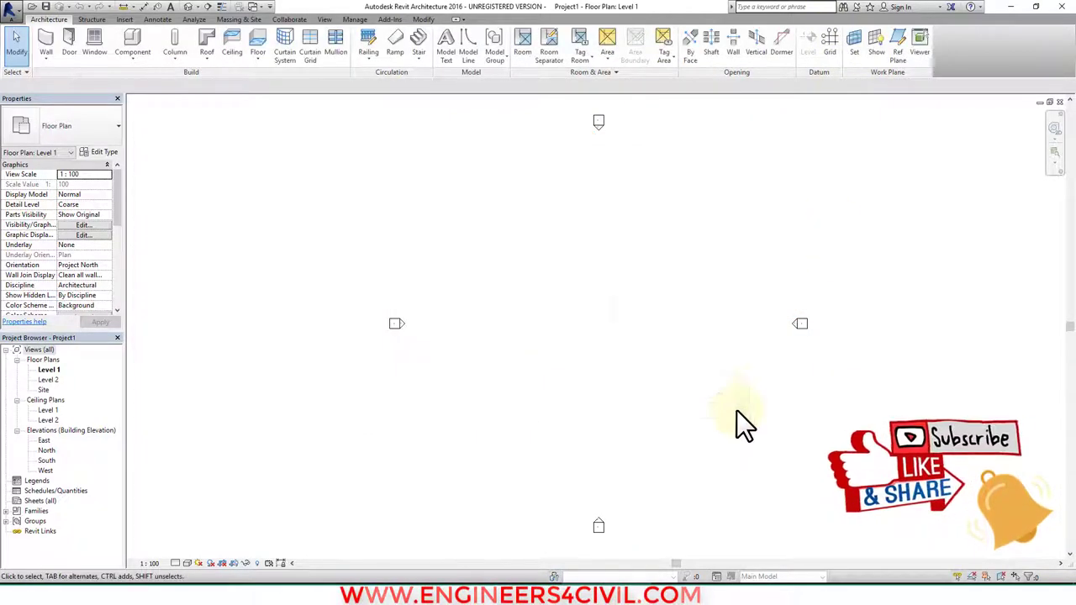
mouse_move(838, 26)
left_mouse_down()
mouse_move(811, 57)
mouse_move(845, 42)
left_mouse_up()
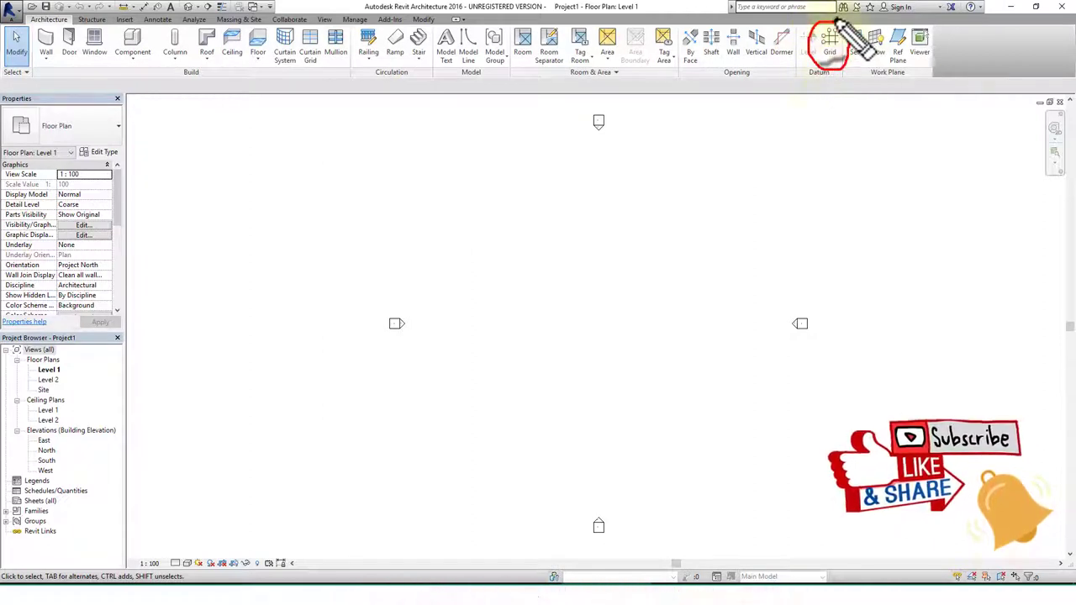
left_click_drag(707, 279, 803, 67)
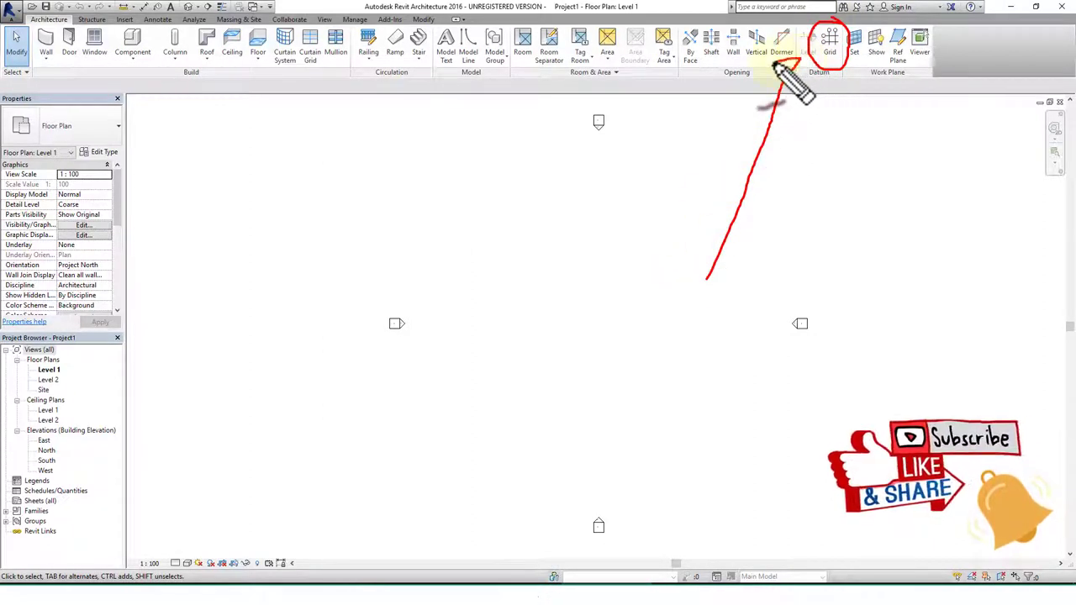
key("Escape")
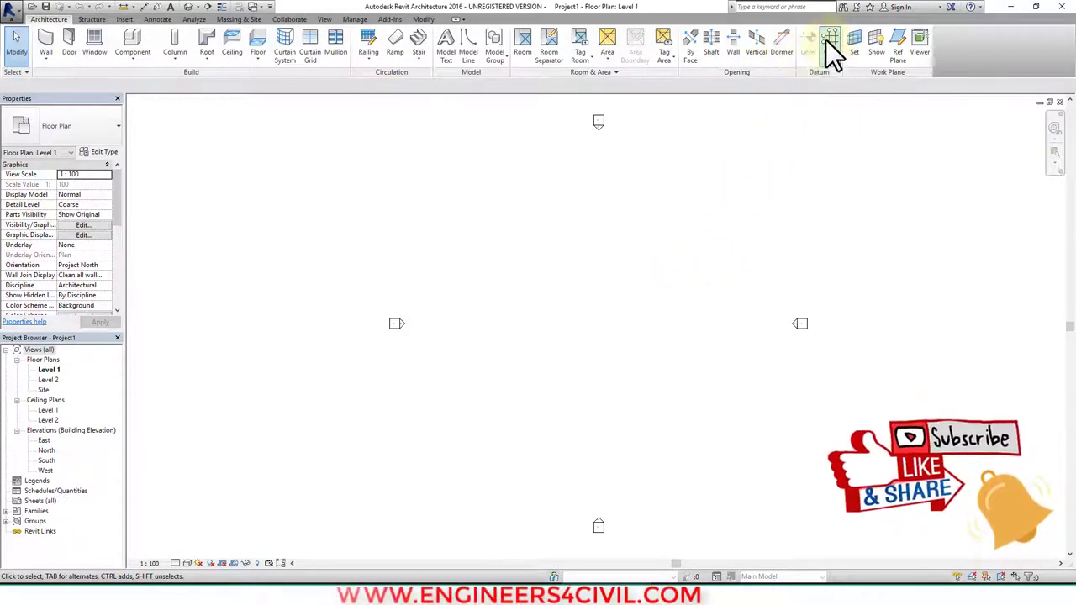
Step: Start the Grid tool on Level 1 and choose the Line draw option
left_click(828, 42)
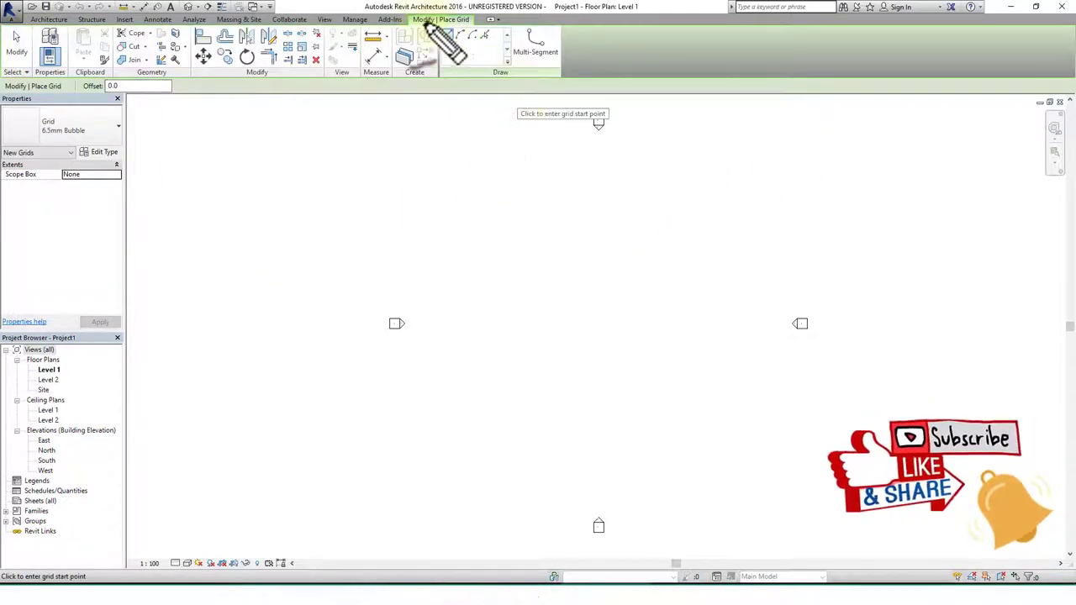
left_click_drag(403, 32, 401, 17)
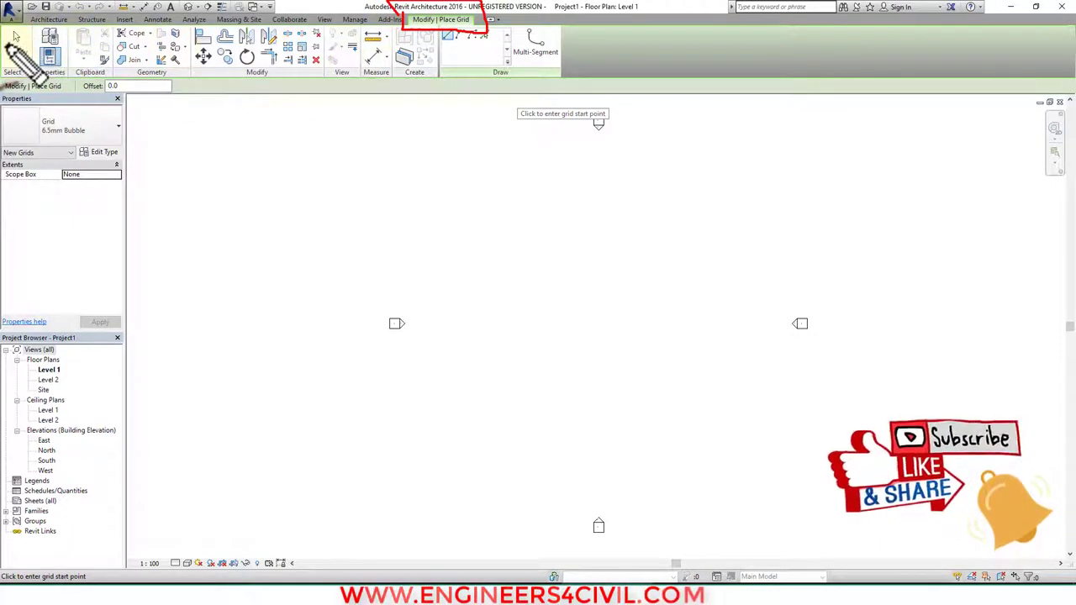
mouse_move(13, 44)
left_mouse_down()
mouse_move(542, 42)
mouse_move(538, 63)
left_mouse_up()
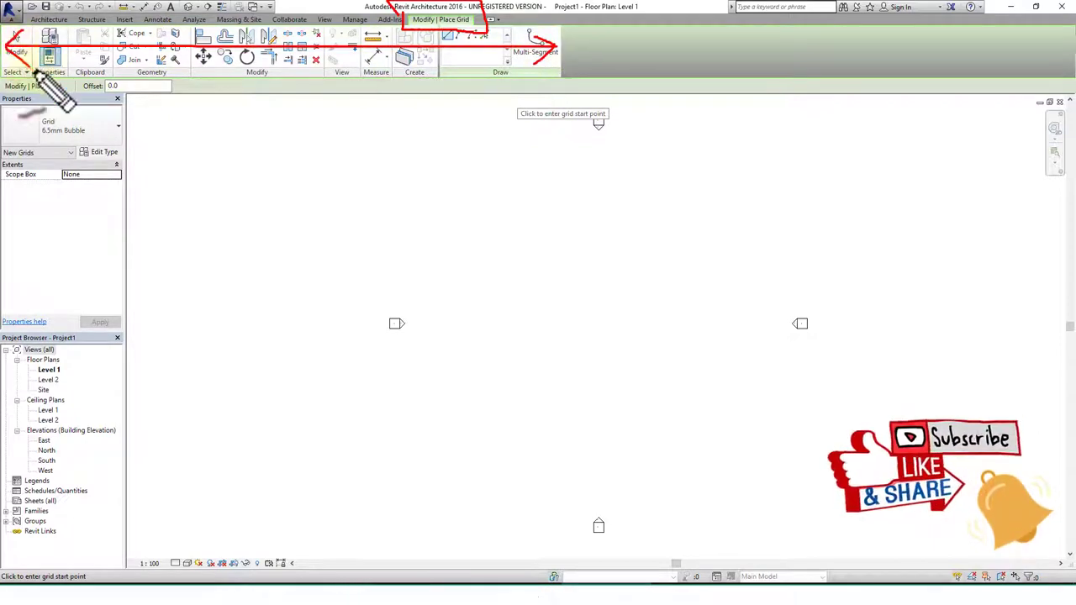
key("Escape")
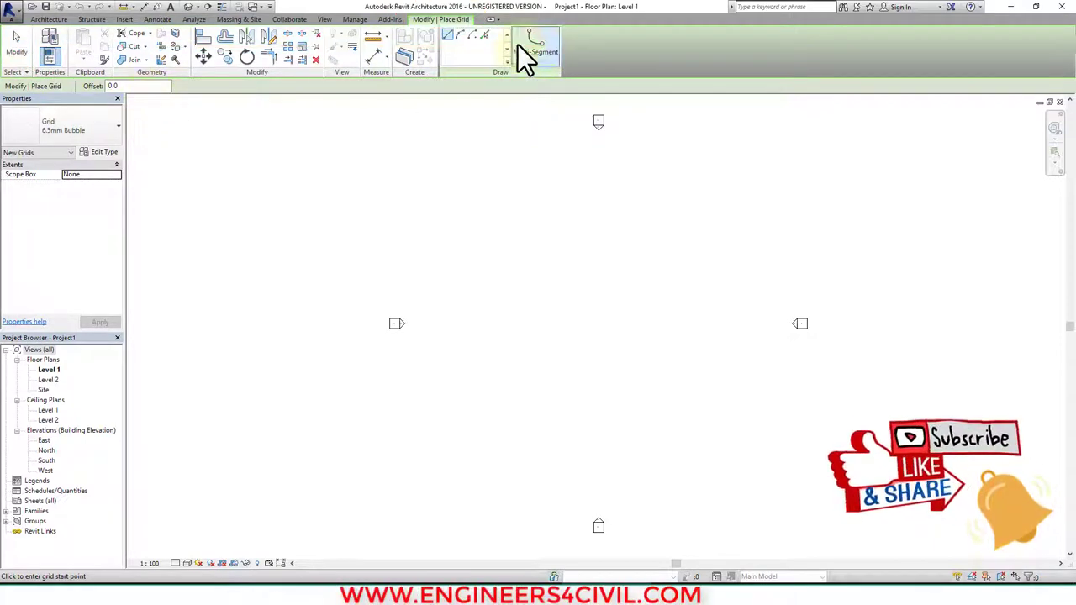
left_click_drag(447, 44, 444, 132)
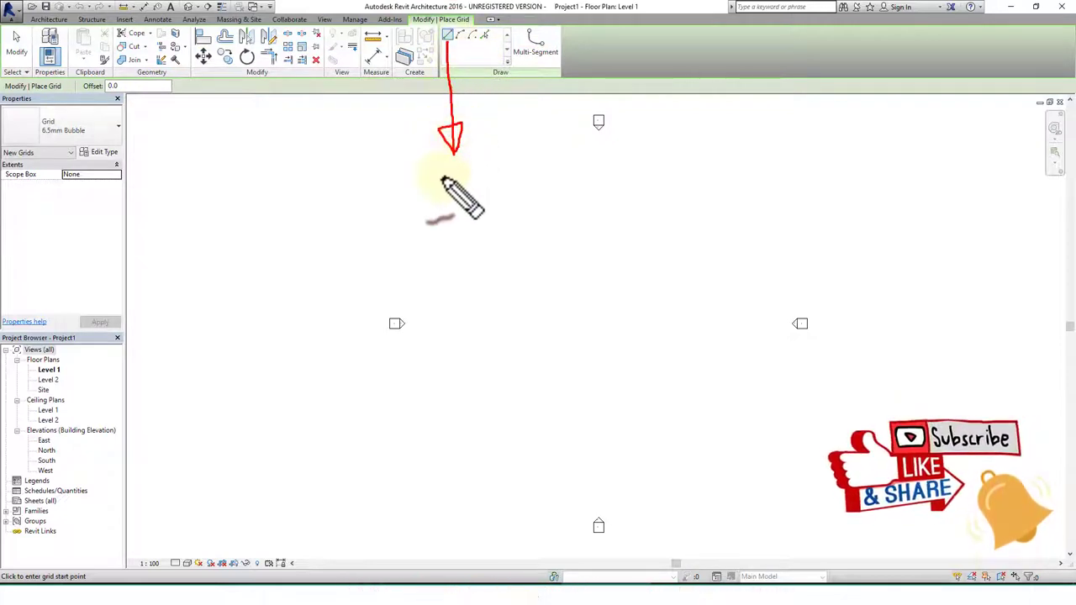
left_click_drag(438, 215, 470, 210)
mouse_move(461, 41)
left_mouse_down()
mouse_move(509, 201)
mouse_move(528, 211)
mouse_move(543, 188)
mouse_move(562, 212)
left_mouse_up()
left_click_drag(475, 39, 633, 170)
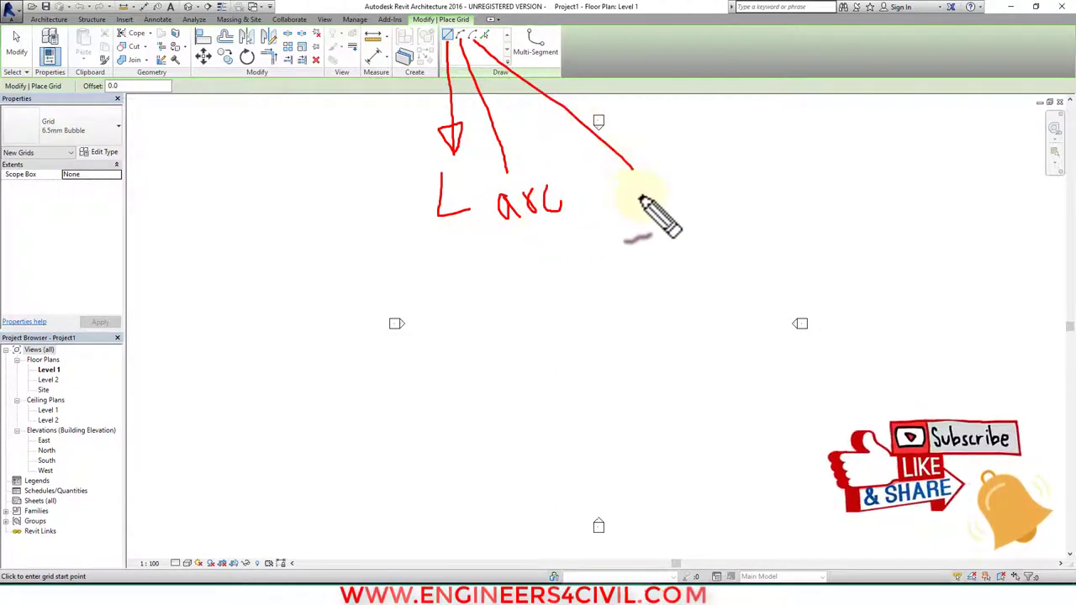
left_click_drag(629, 216, 654, 192)
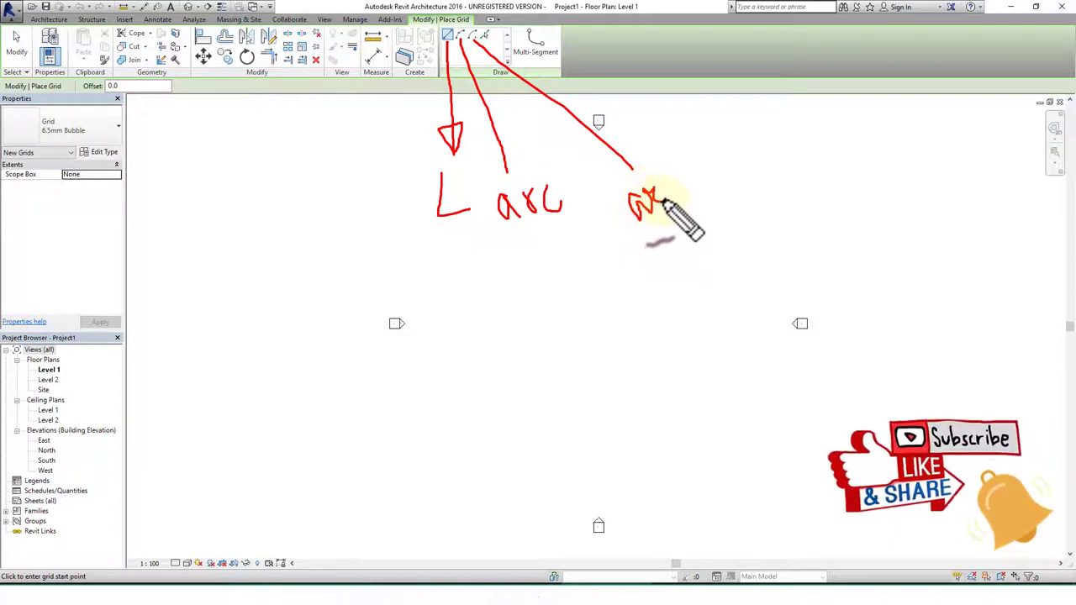
mouse_move(488, 39)
left_mouse_down()
mouse_move(726, 124)
mouse_move(765, 180)
left_mouse_up()
mouse_move(786, 99)
left_mouse_down()
mouse_move(795, 172)
mouse_move(813, 148)
left_mouse_up()
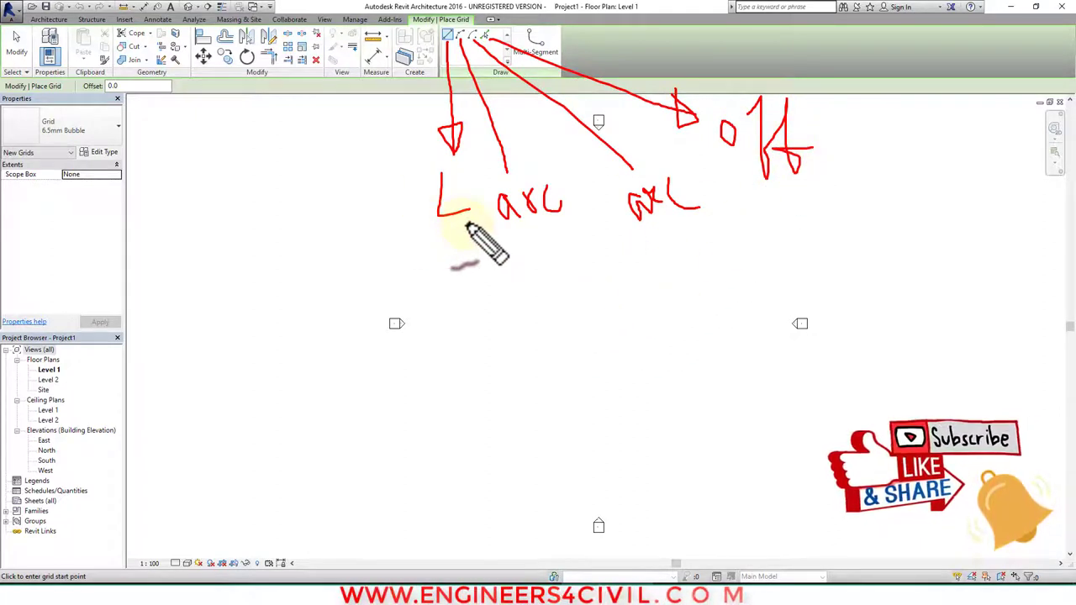
key("Escape")
left_click(448, 34)
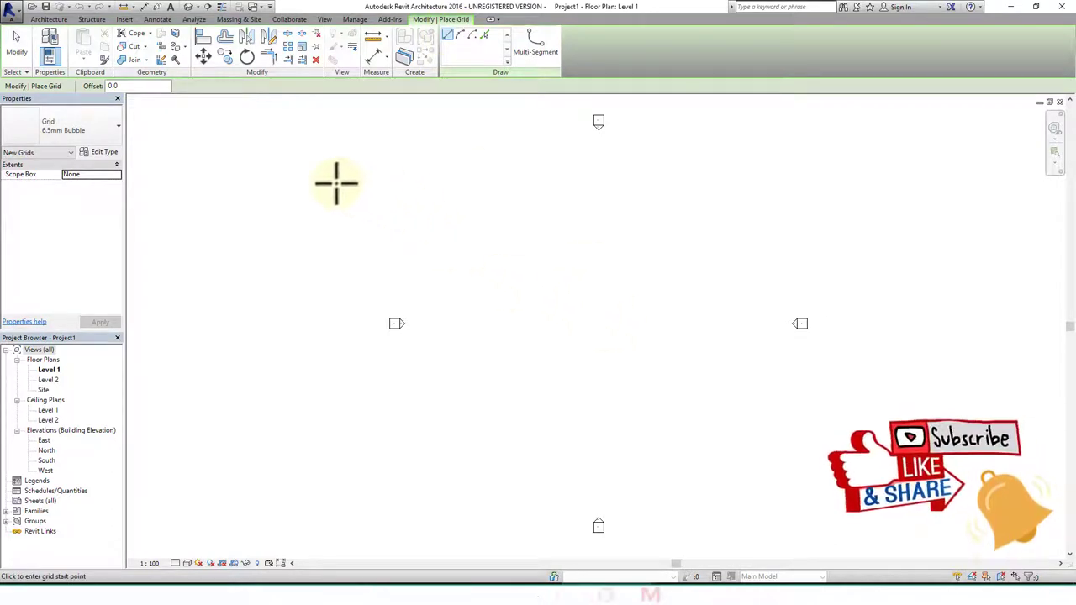
Step: Draw the first horizontal grid line across the upper part of the Level 1 plan
left_click(306, 181)
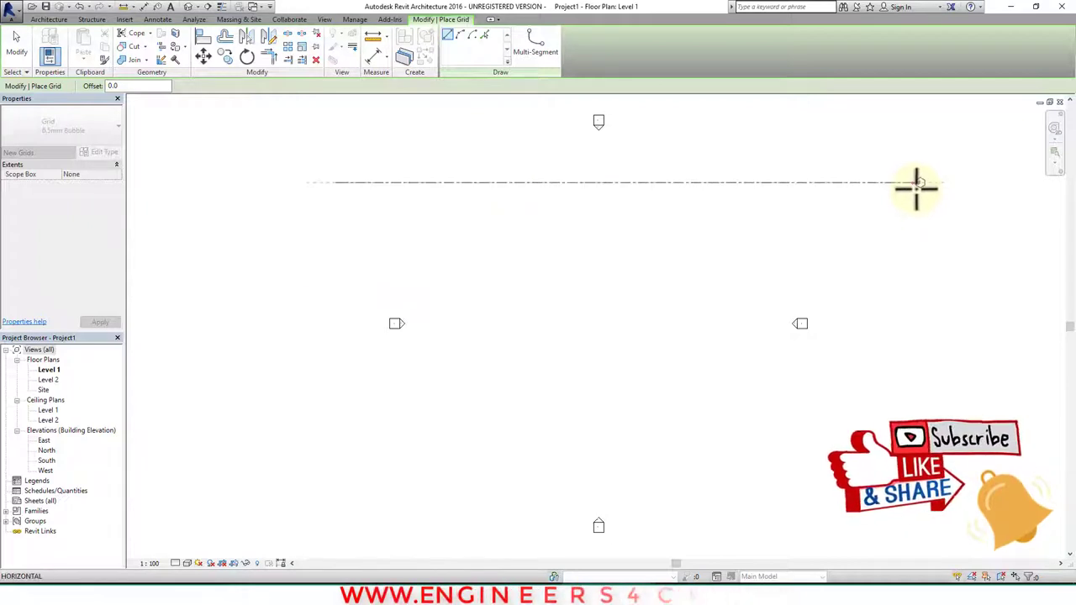
left_click(919, 183)
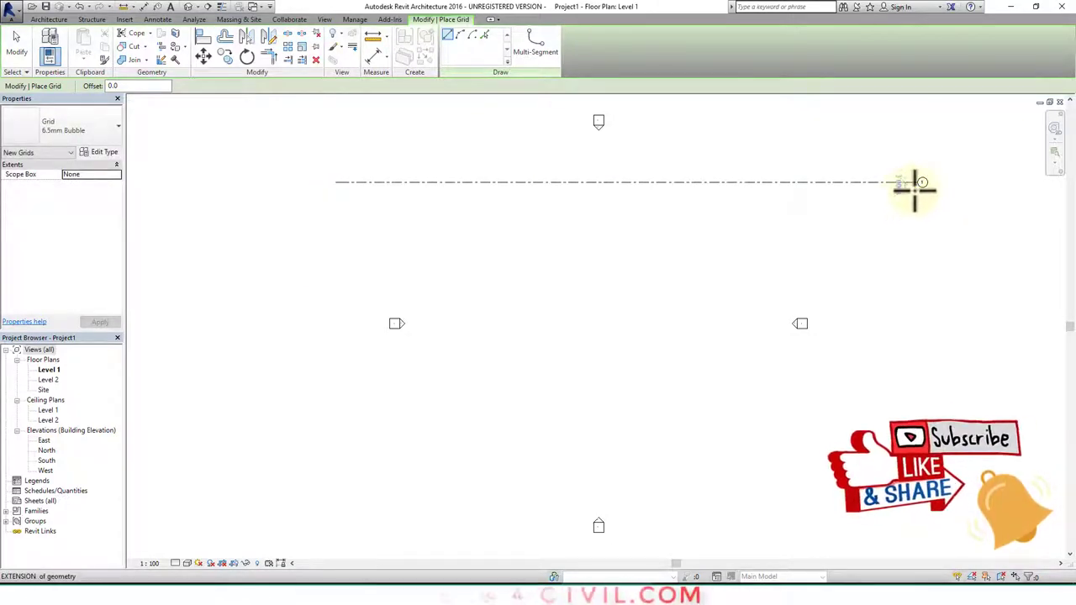
scroll(942, 171, "up", 2)
scroll(954, 176, "up", 2)
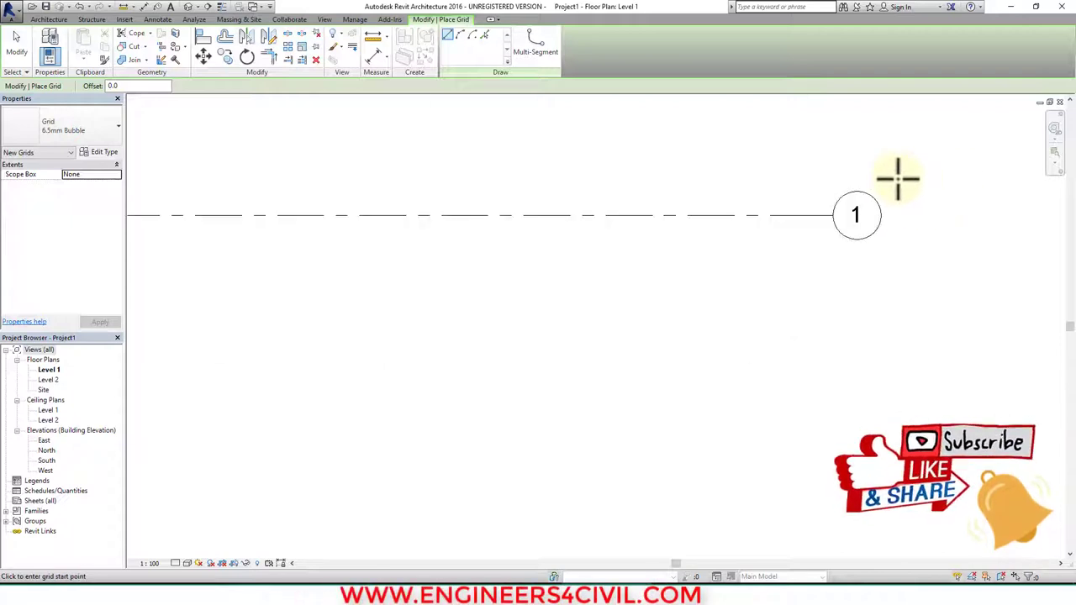
left_click(862, 216)
key("Escape")
key("Escape")
Step: Relabel the grid line from 1 to A and zoom out to see it whole
left_click(859, 213)
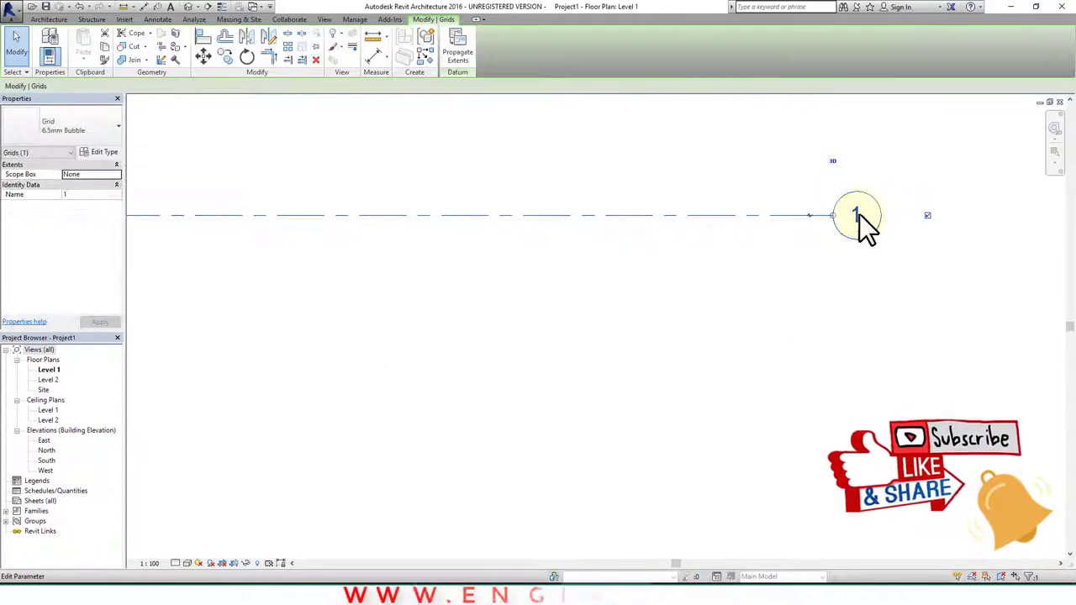
left_click(859, 215)
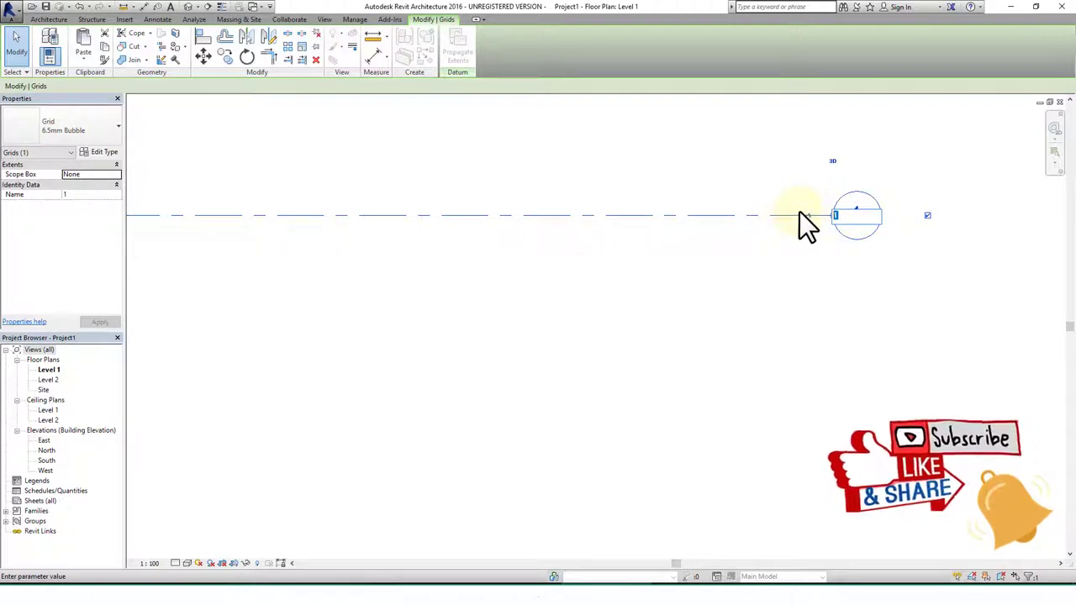
type("A")
key("Return")
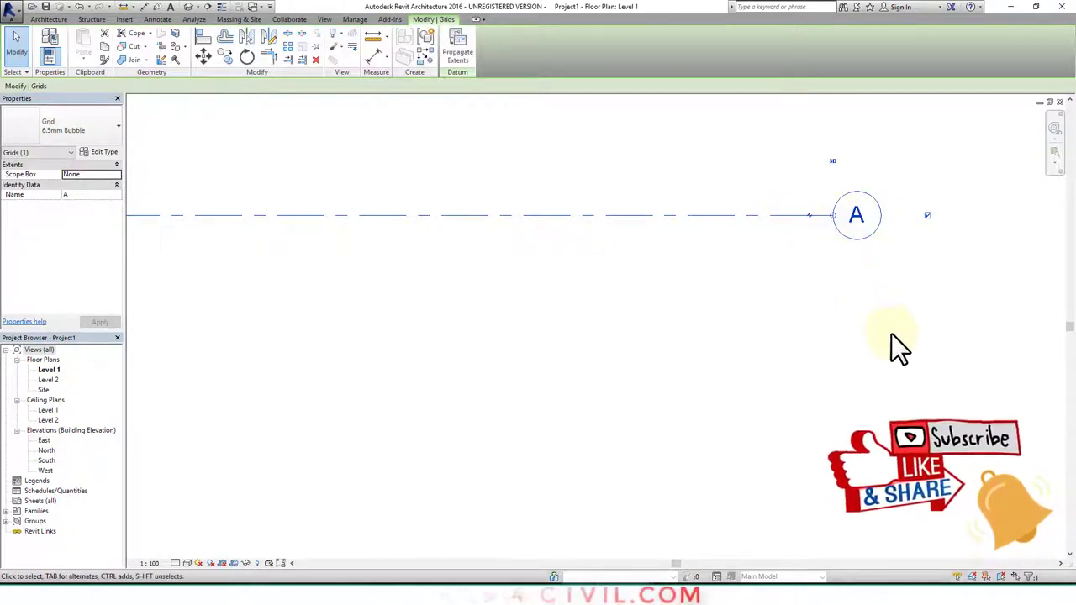
scroll(891, 334, "down", 2)
scroll(891, 334, "down", 1)
scroll(335, 351, "down", 1)
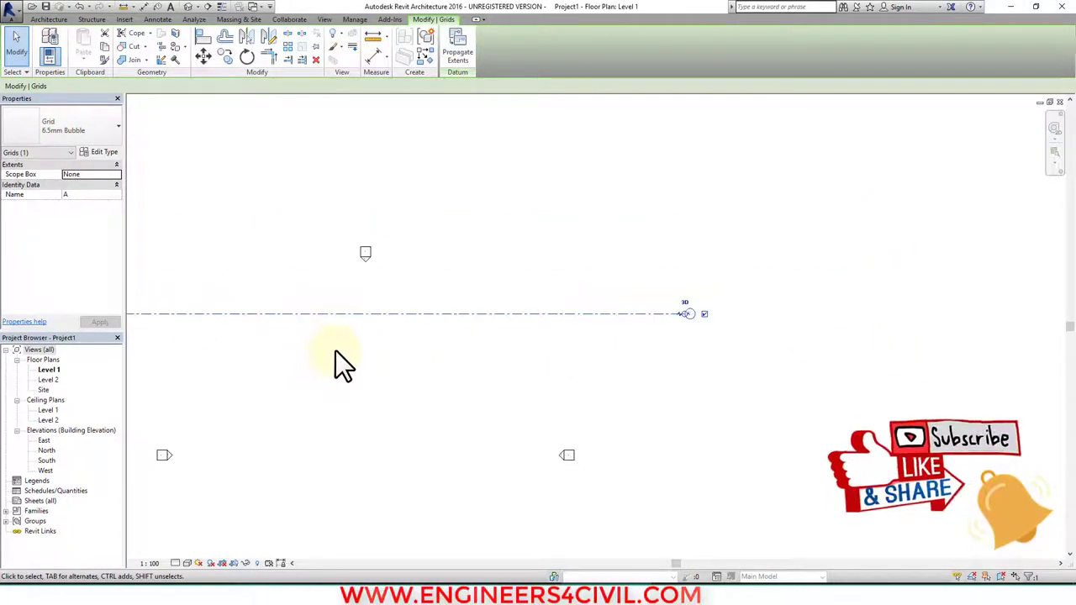
middle_click_drag(442, 367, 575, 325)
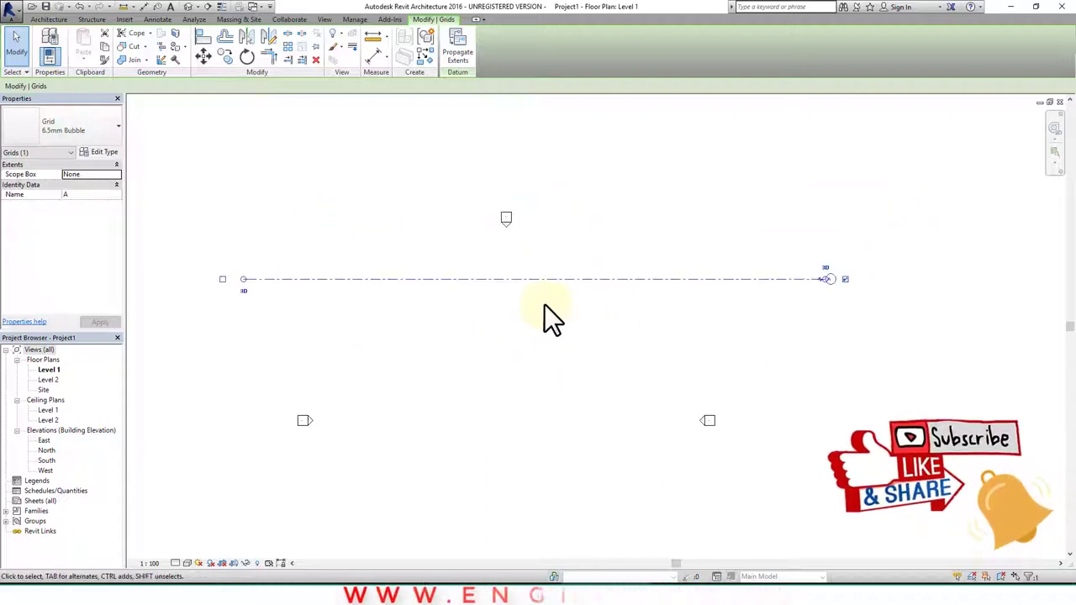
scroll(538, 304, "up", 1)
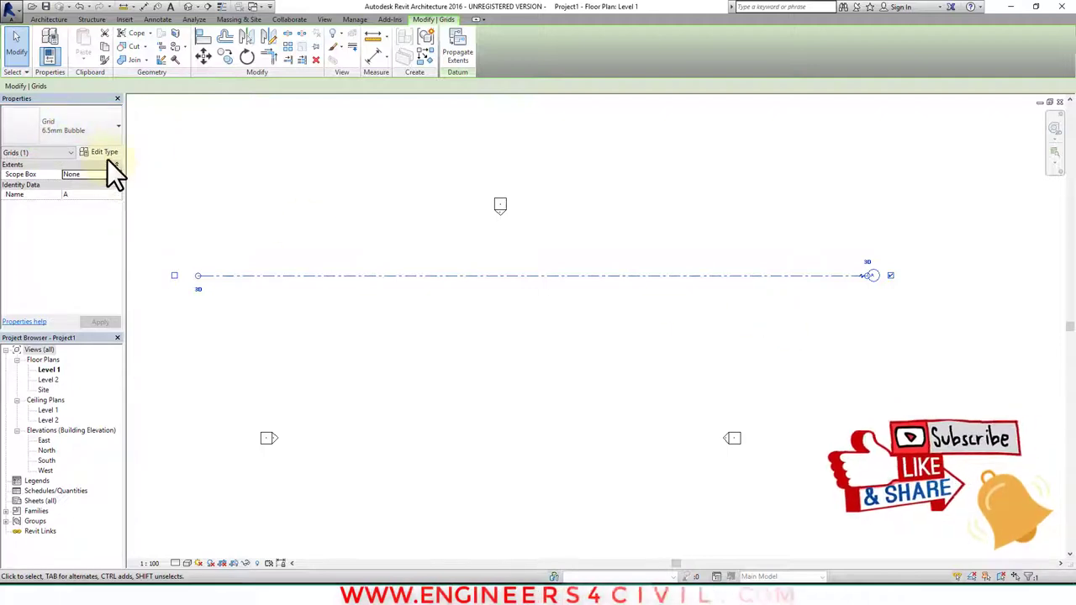
Step: Duplicate the grid type as HRED with red end segments and apply it to grid A
left_click(103, 153)
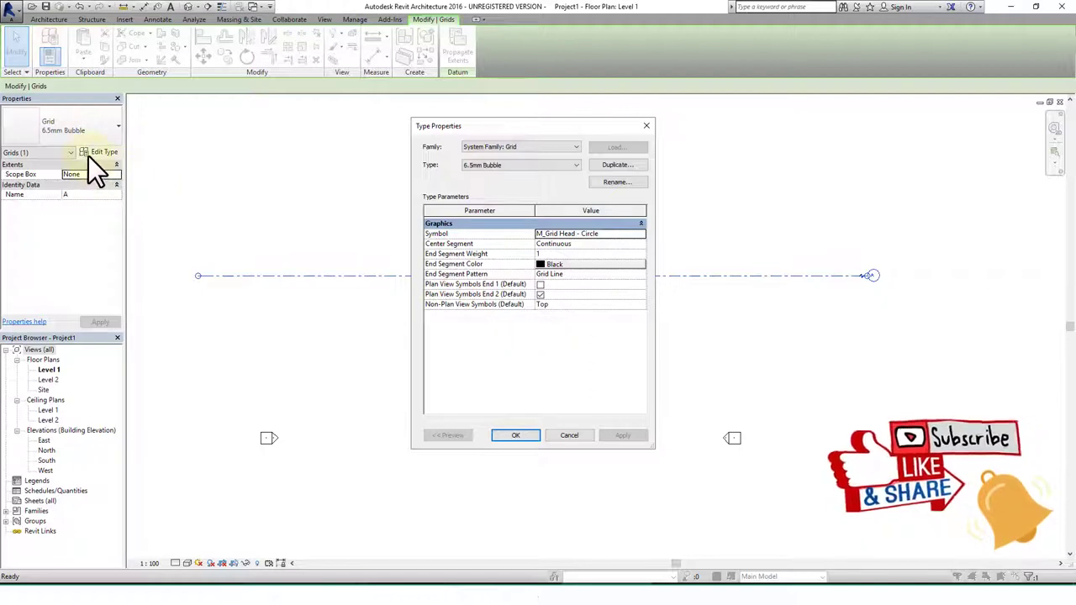
left_click(626, 169)
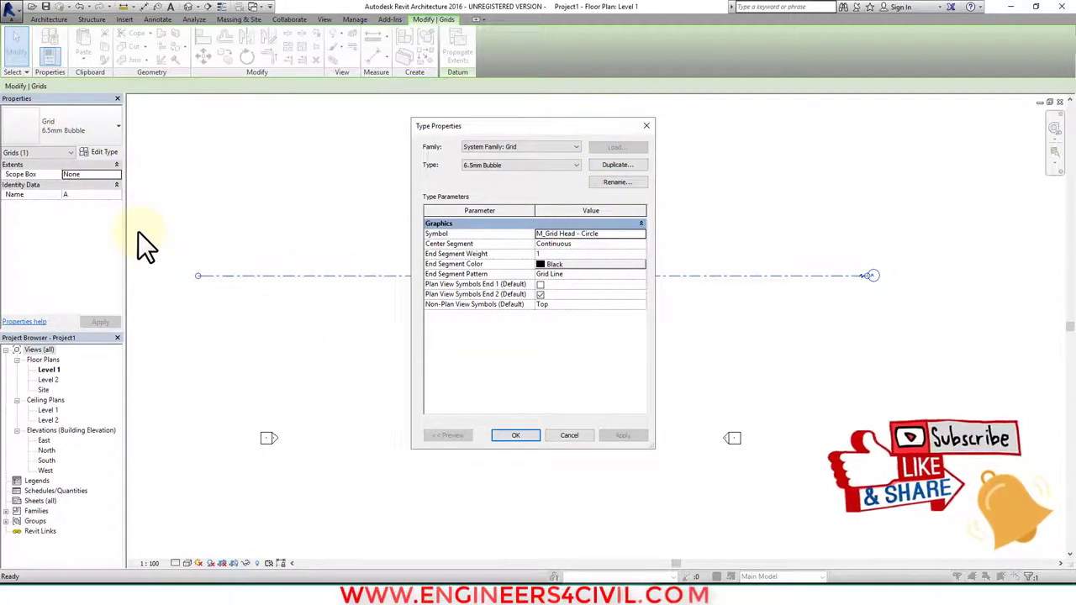
left_click(635, 165)
type("HRED")
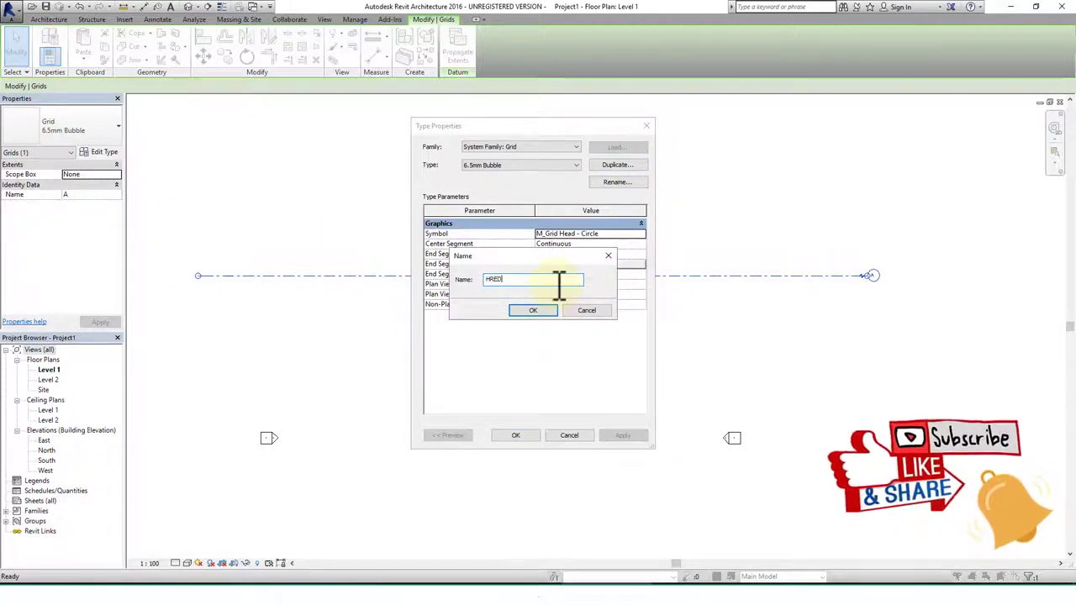
left_click(534, 311)
left_click(591, 264)
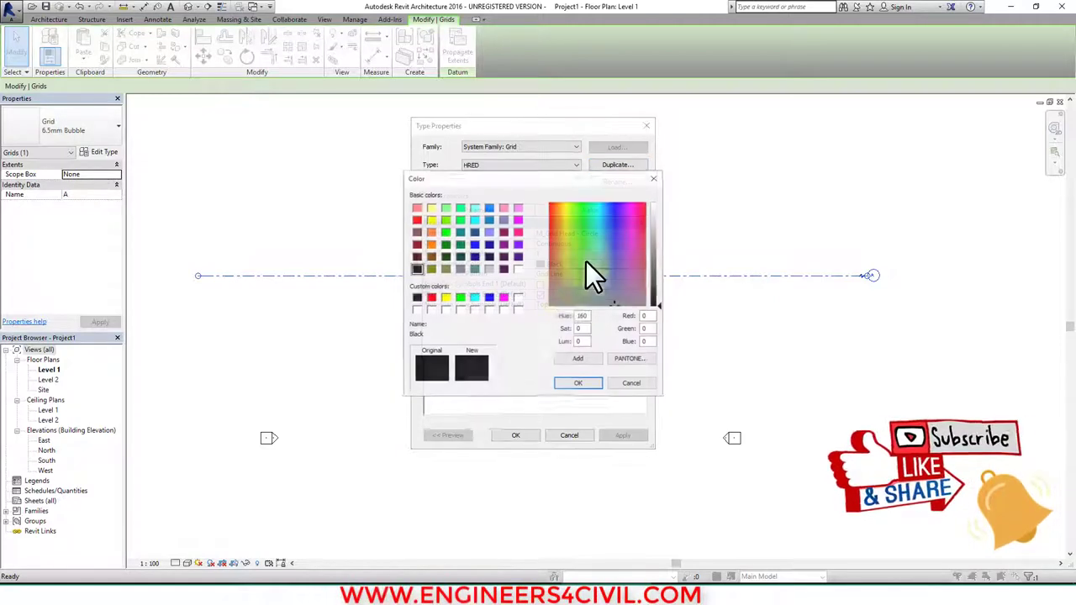
left_click(415, 219)
left_click(579, 384)
left_click(516, 436)
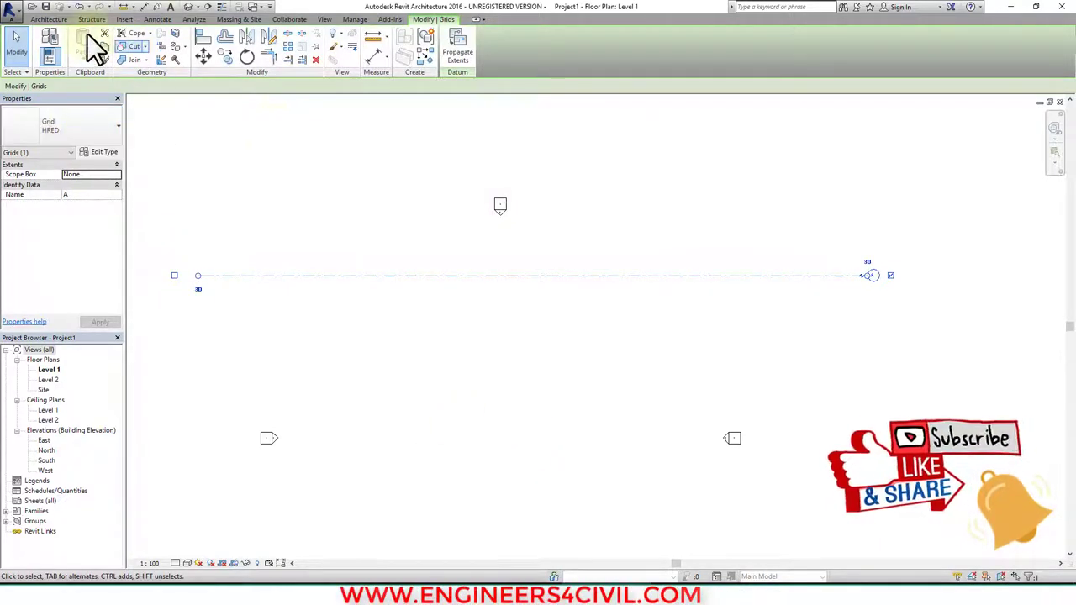
Step: Draw grid B starting 3000 below grid A, ending level with grid A's right end
left_click(57, 20)
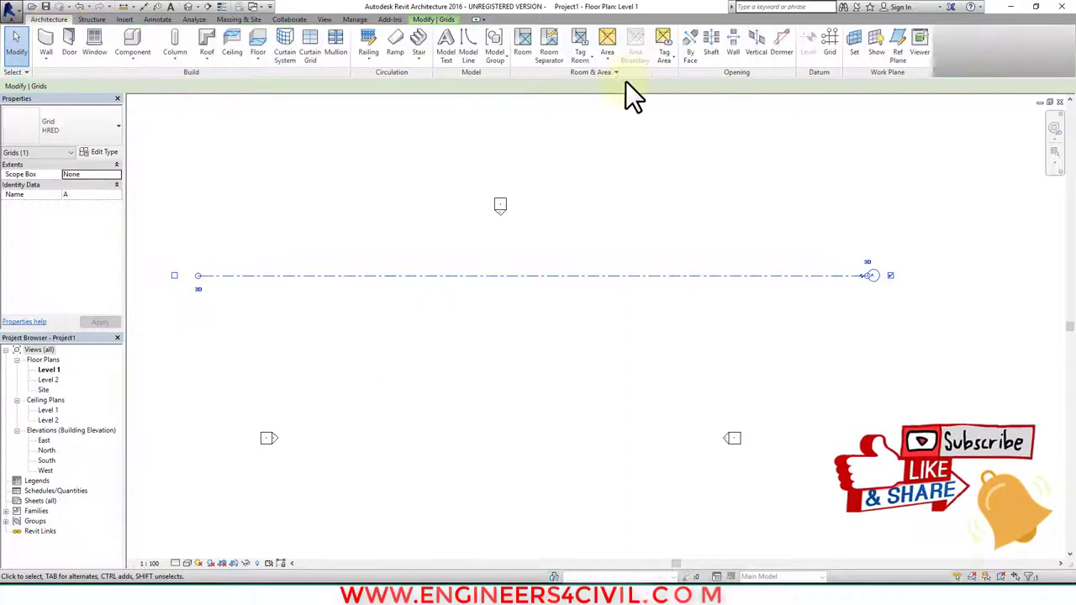
left_click(818, 40)
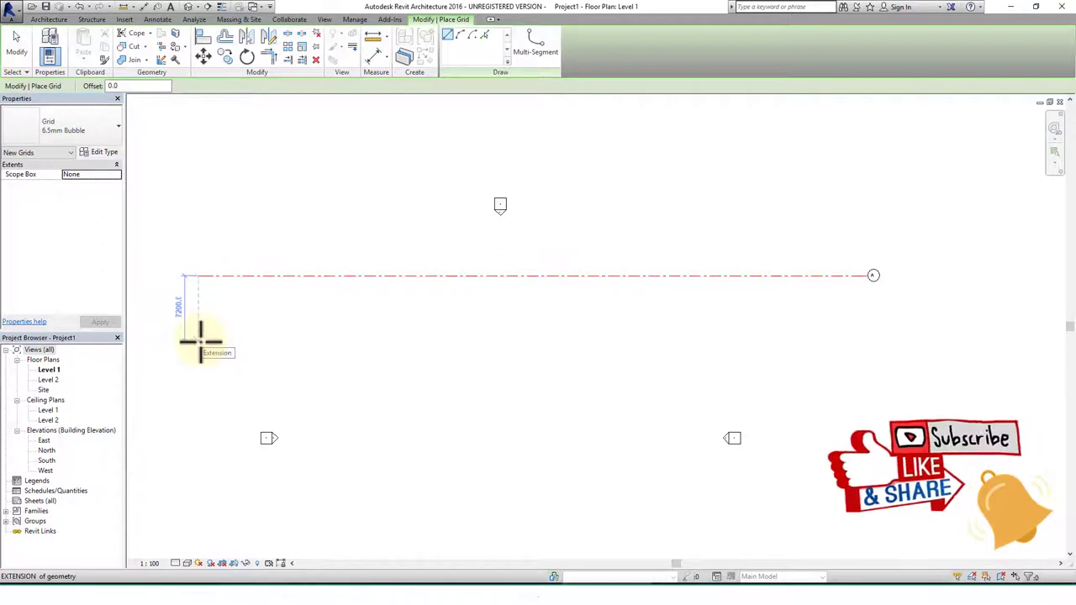
type("3")
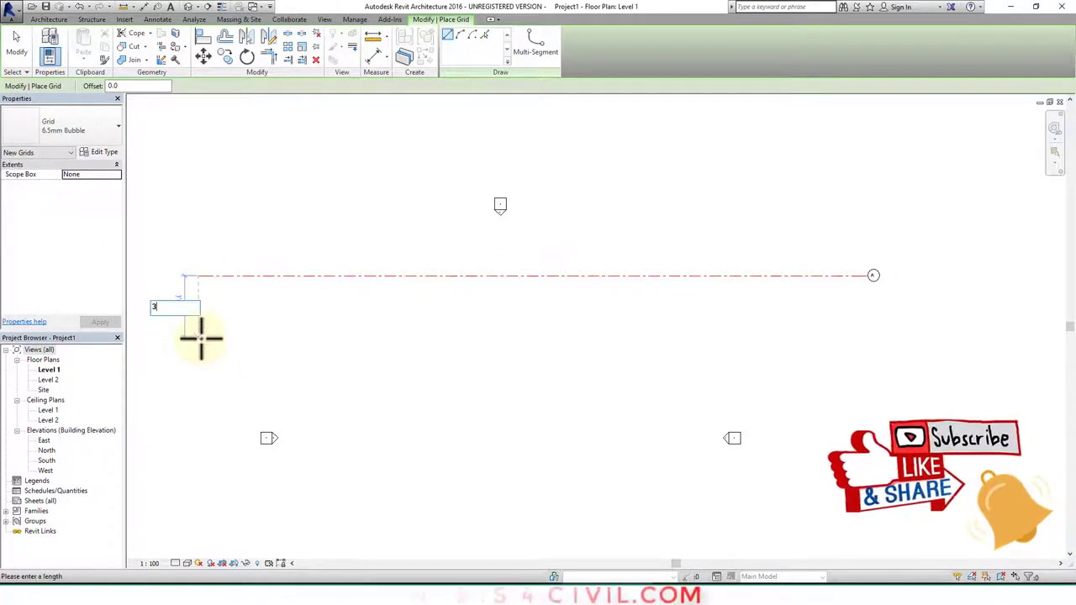
type("000")
key("Return")
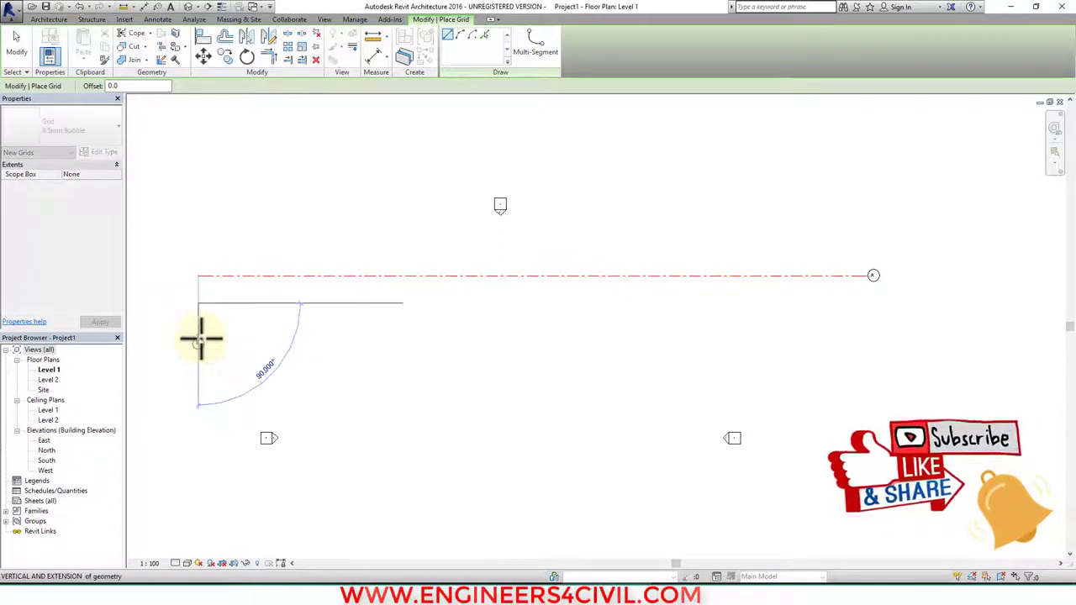
left_click(872, 301)
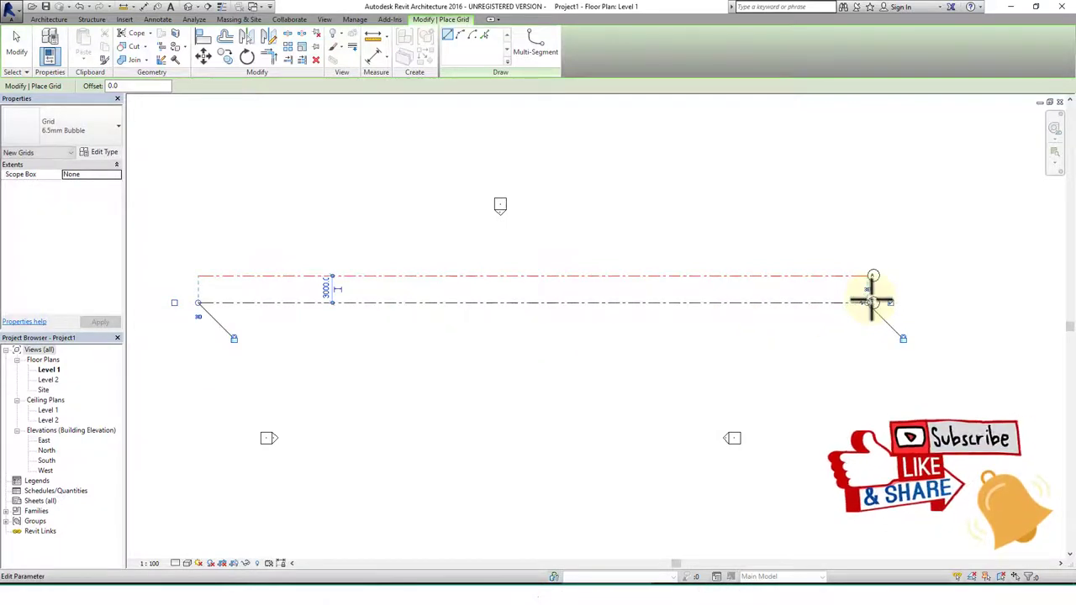
scroll(879, 307, "up", 1)
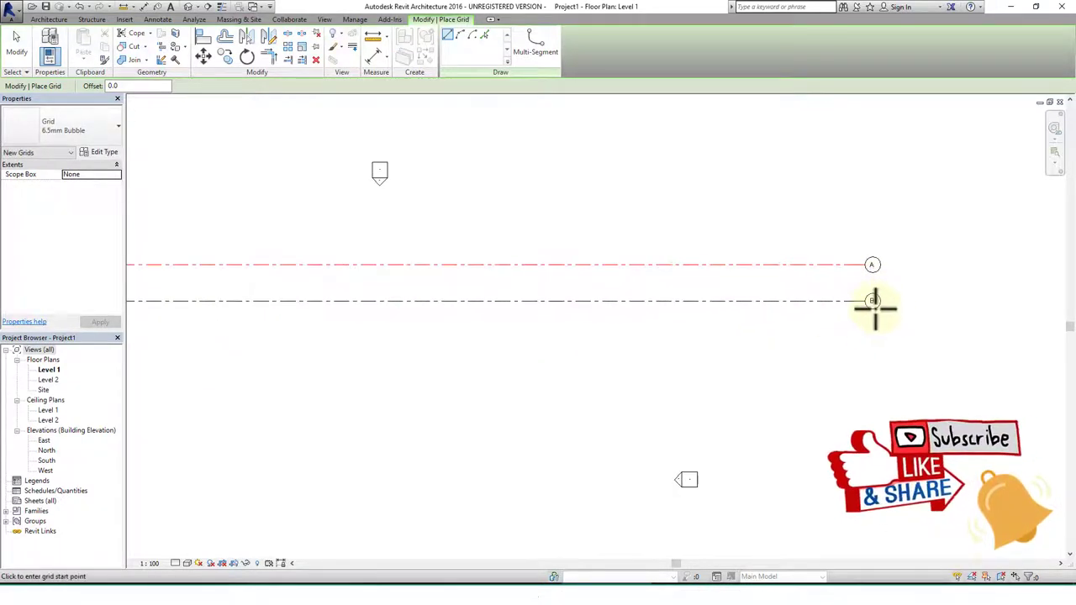
scroll(874, 303, "up", 2)
scroll(874, 302, "down", 2)
scroll(872, 303, "down", 2)
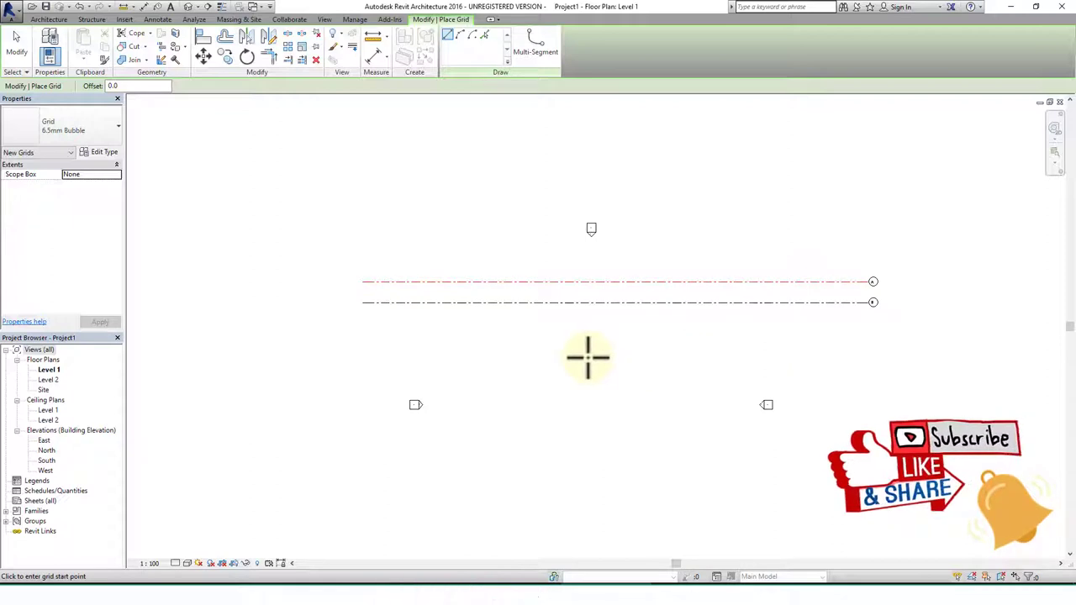
Step: Exit grid placement and try matching grid B to grid A's type with MA
key("Escape")
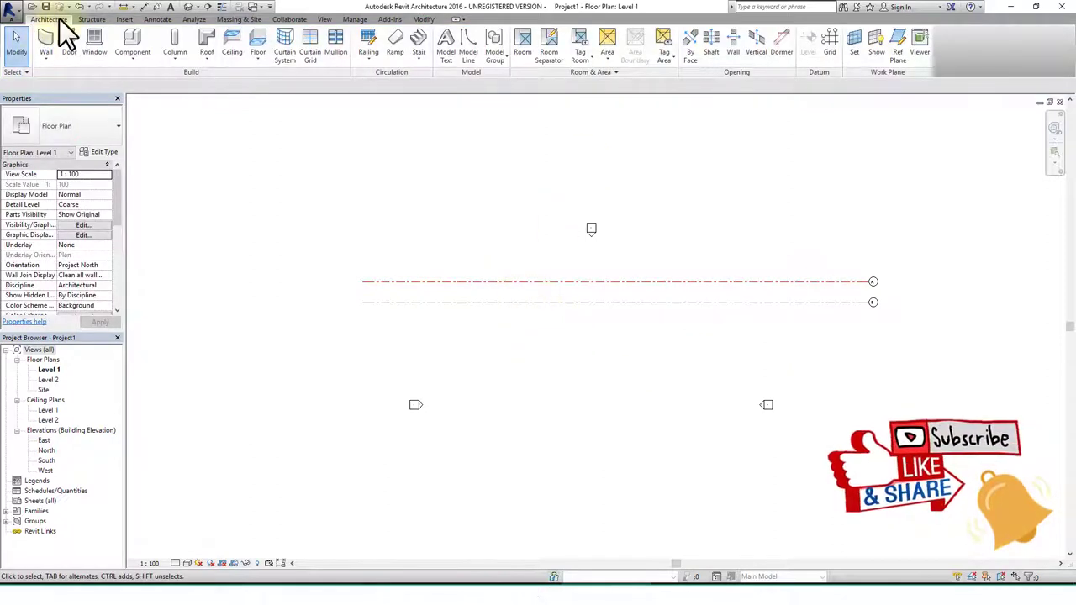
left_click(828, 46)
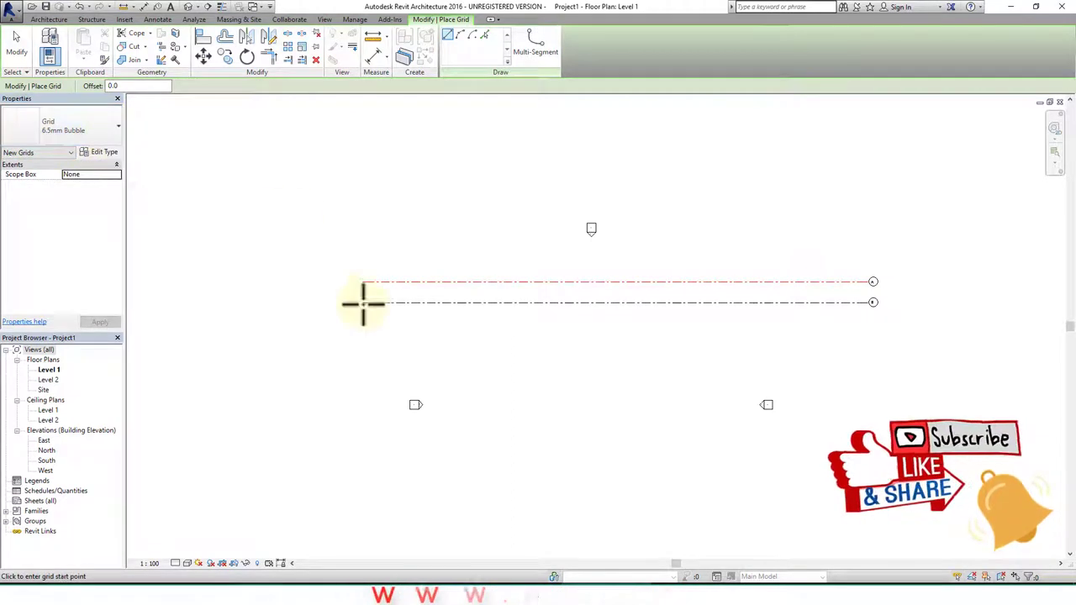
key("m")
key("a")
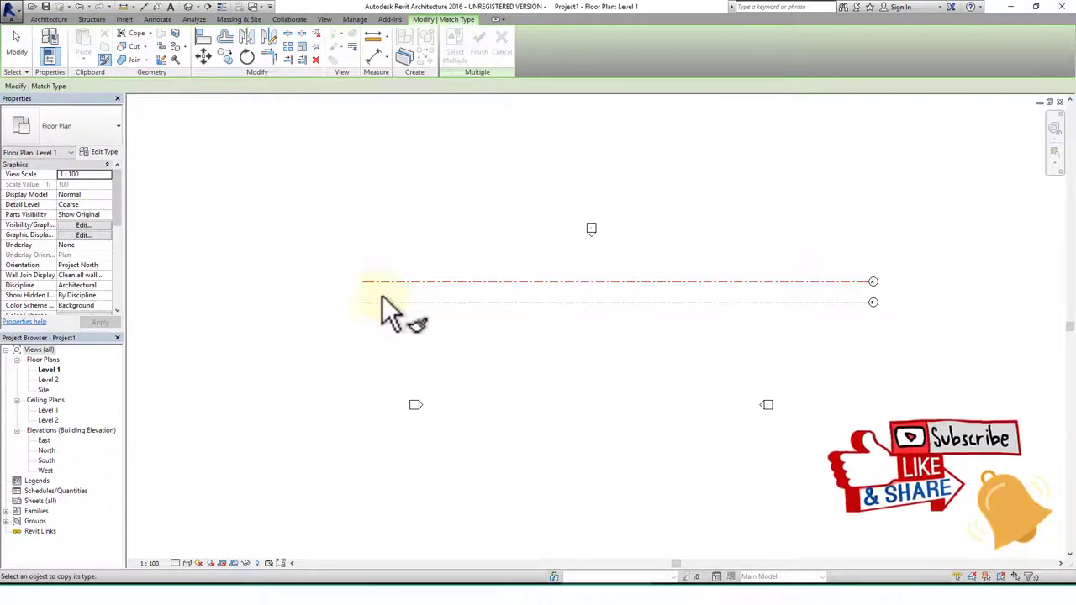
left_click(403, 282)
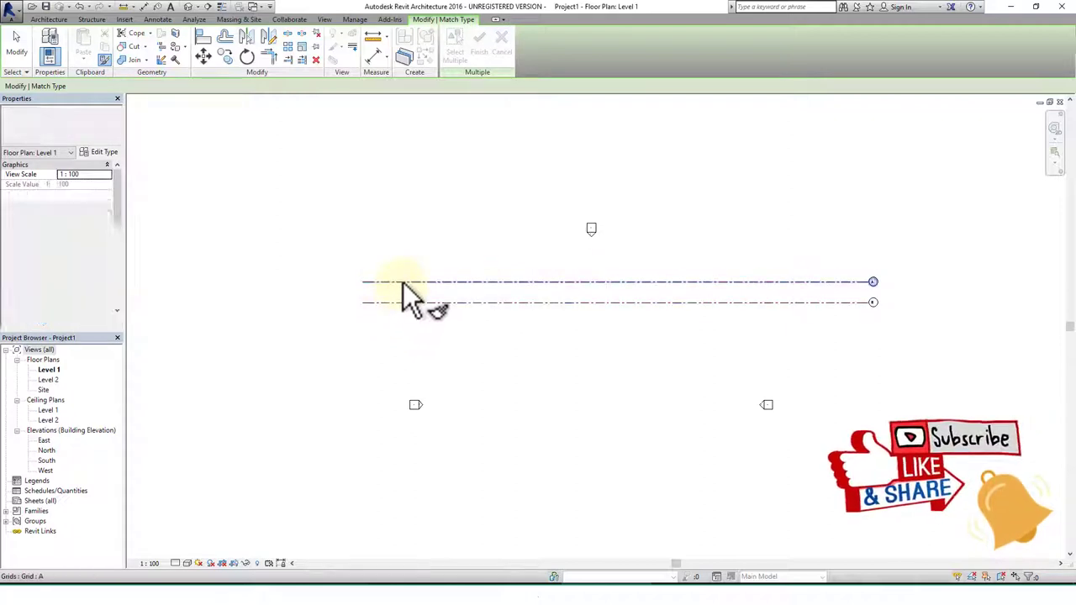
left_click(403, 301)
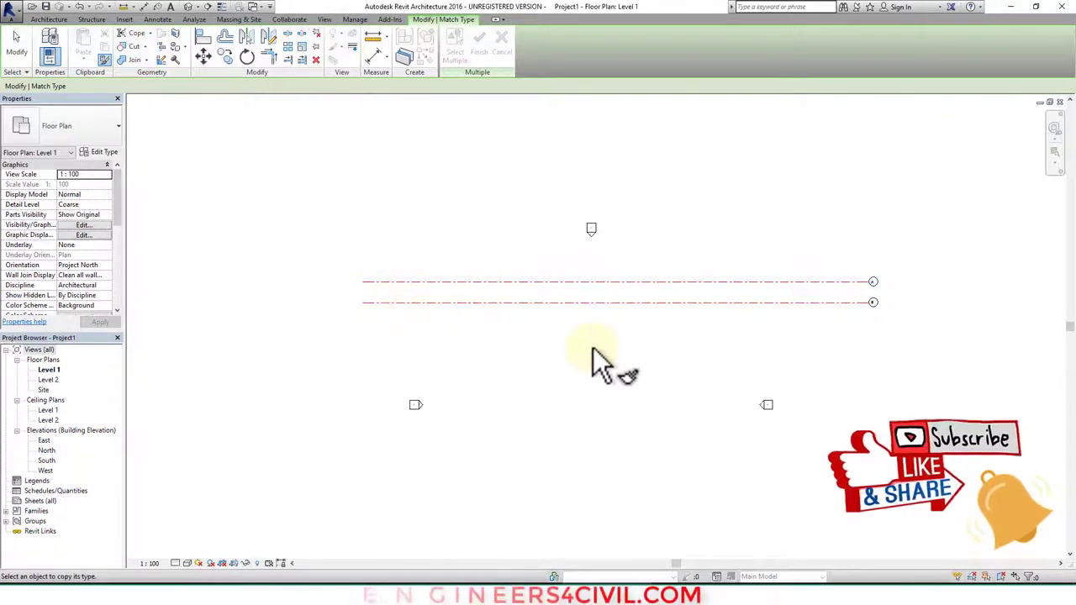
left_click(318, 300)
key("Escape")
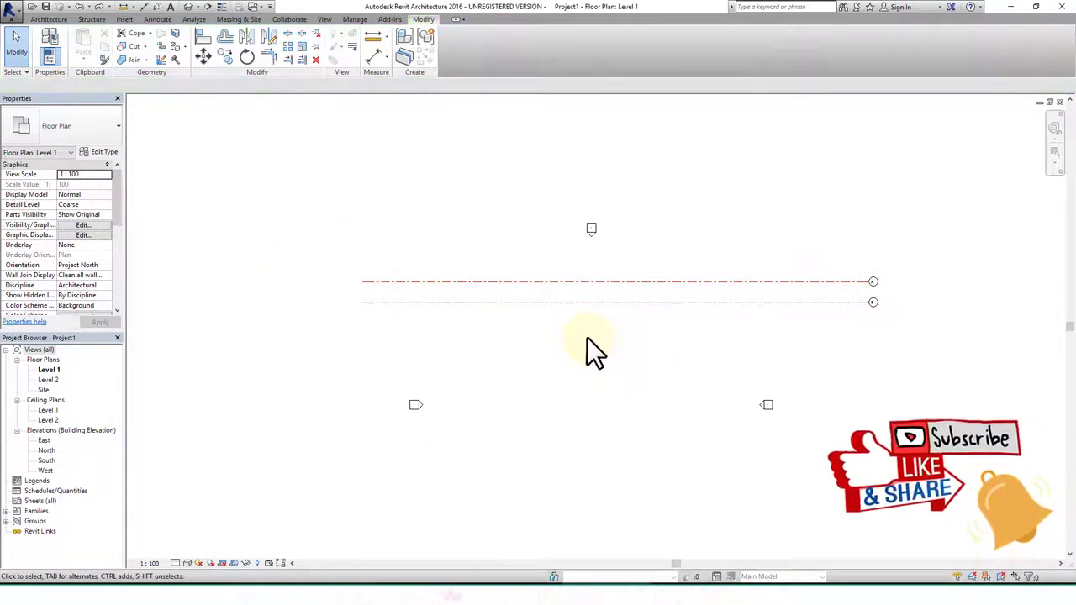
left_click_drag(541, 310, 580, 297)
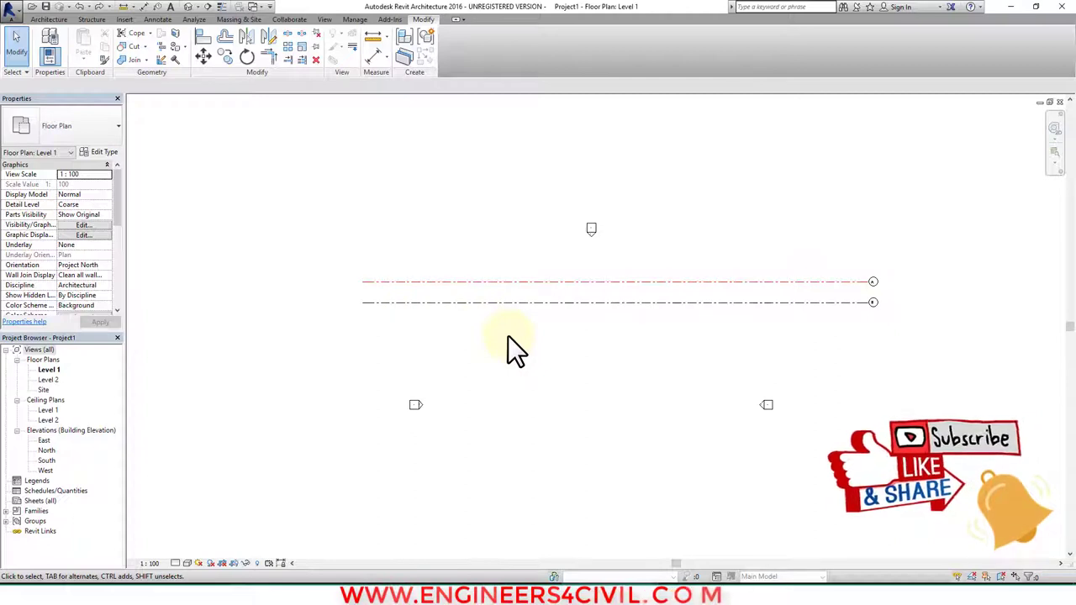
Step: Match grid B to grid A's red HRED type using MA
key("m")
key("a")
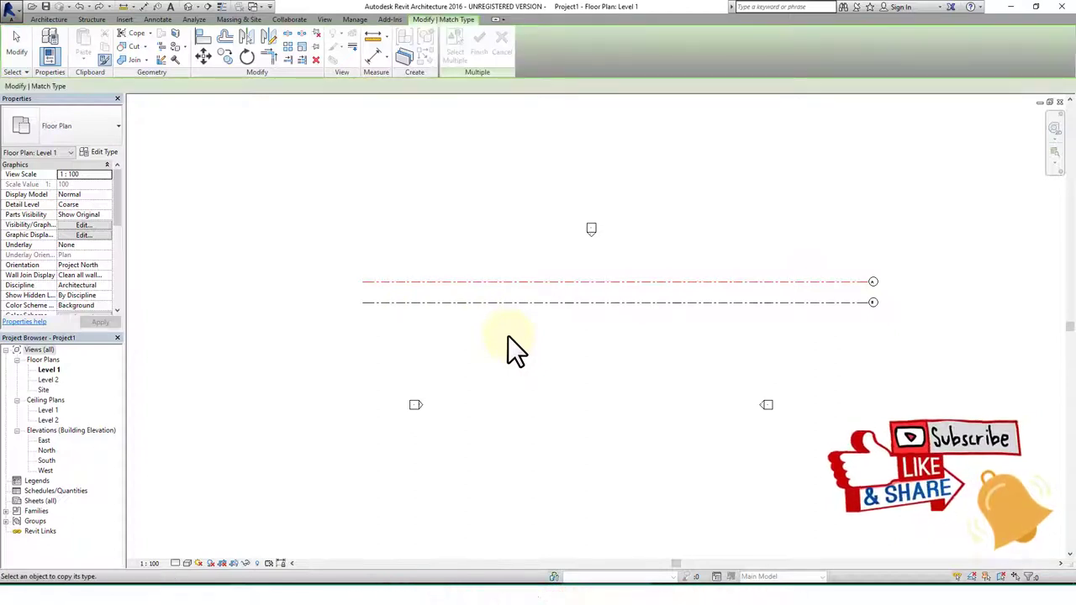
left_click(513, 284)
left_click(511, 301)
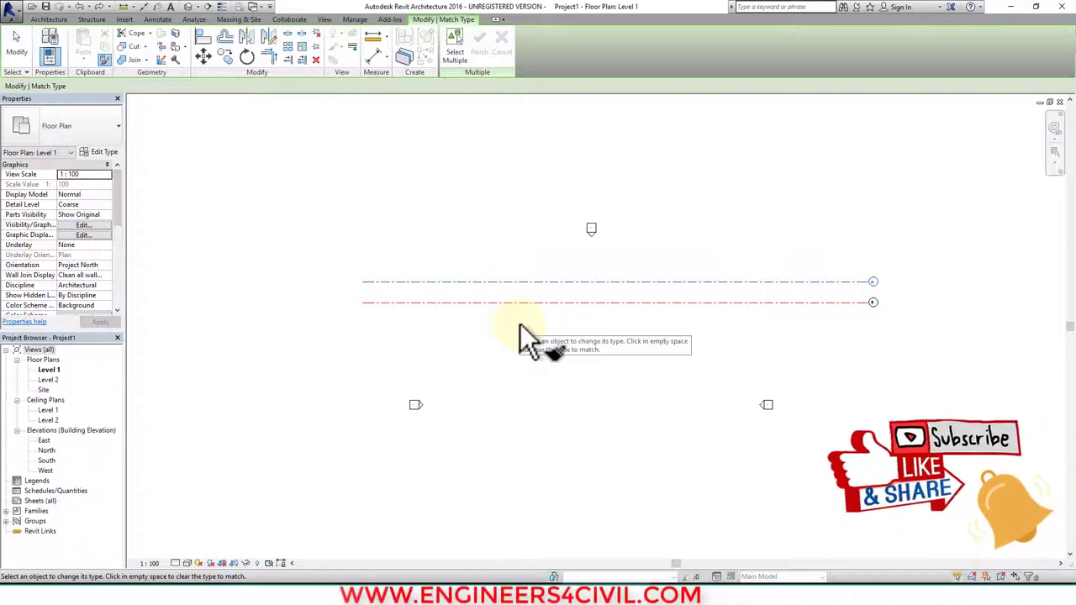
key("Escape")
key("Escape")
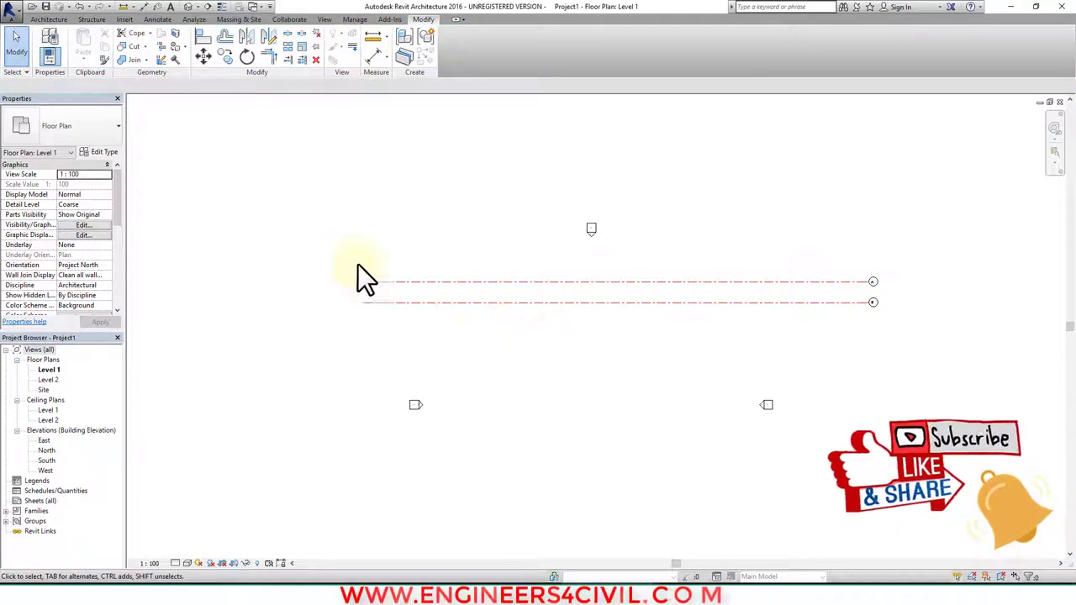
left_click(49, 18)
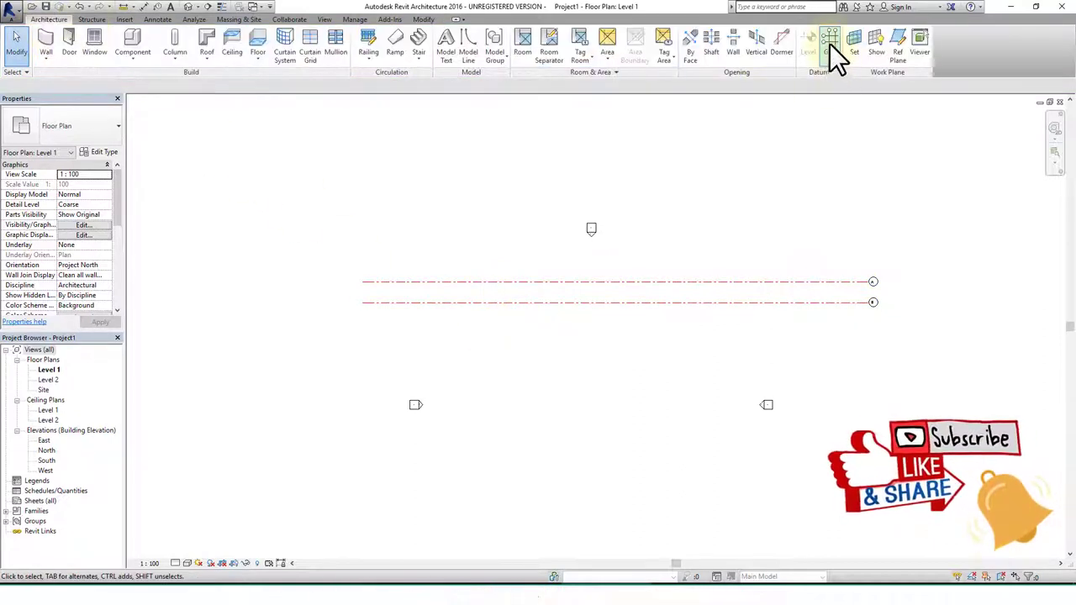
Step: Set up Pick Lines grid placement with the HRED type and a 3000 offset
left_click(830, 44)
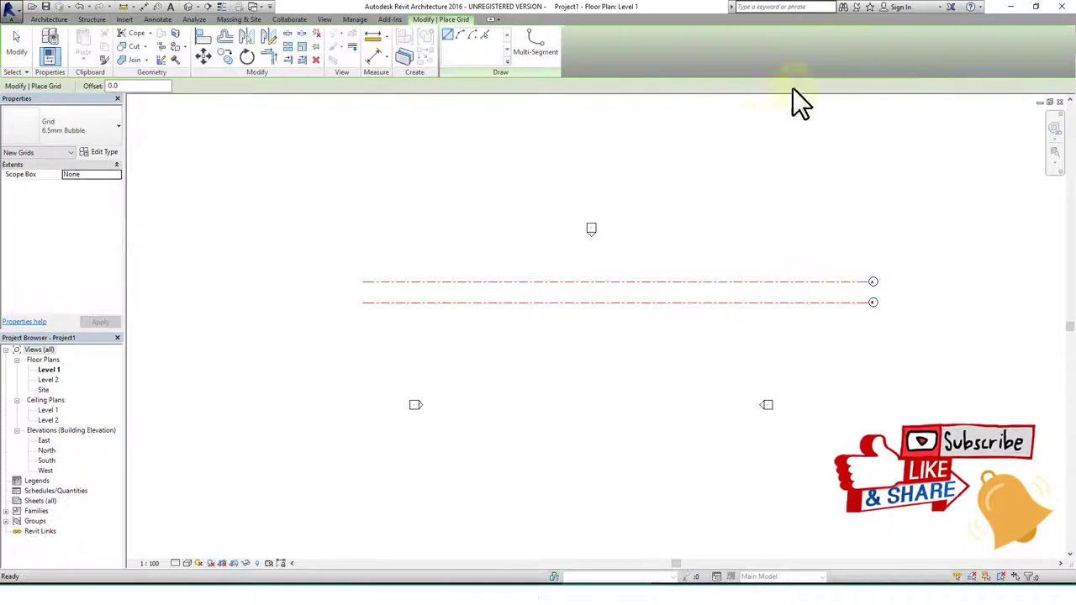
left_click(483, 37)
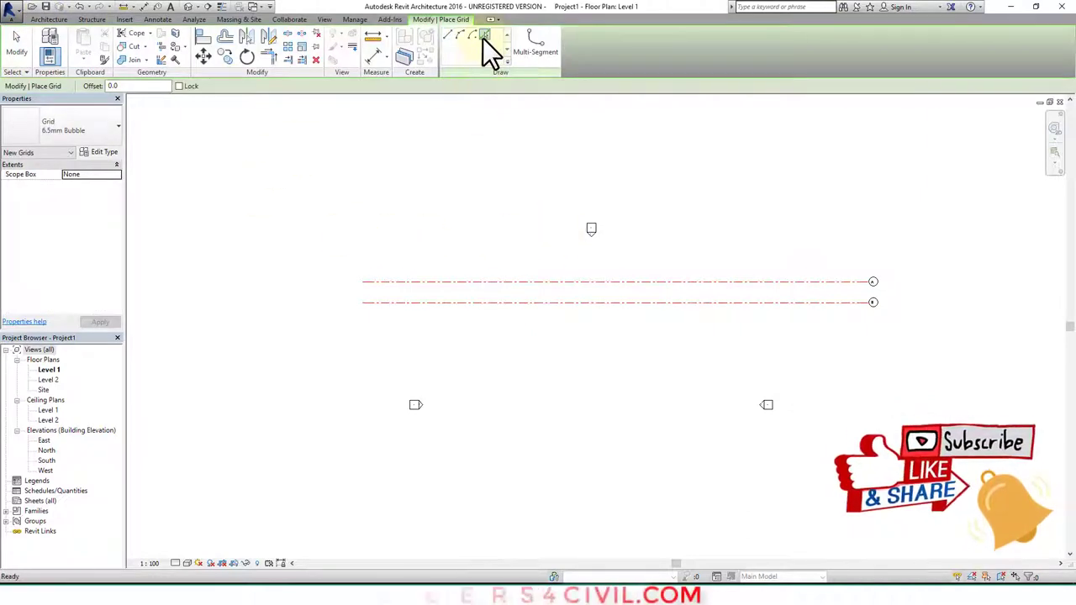
left_click(112, 135)
left_click(71, 217)
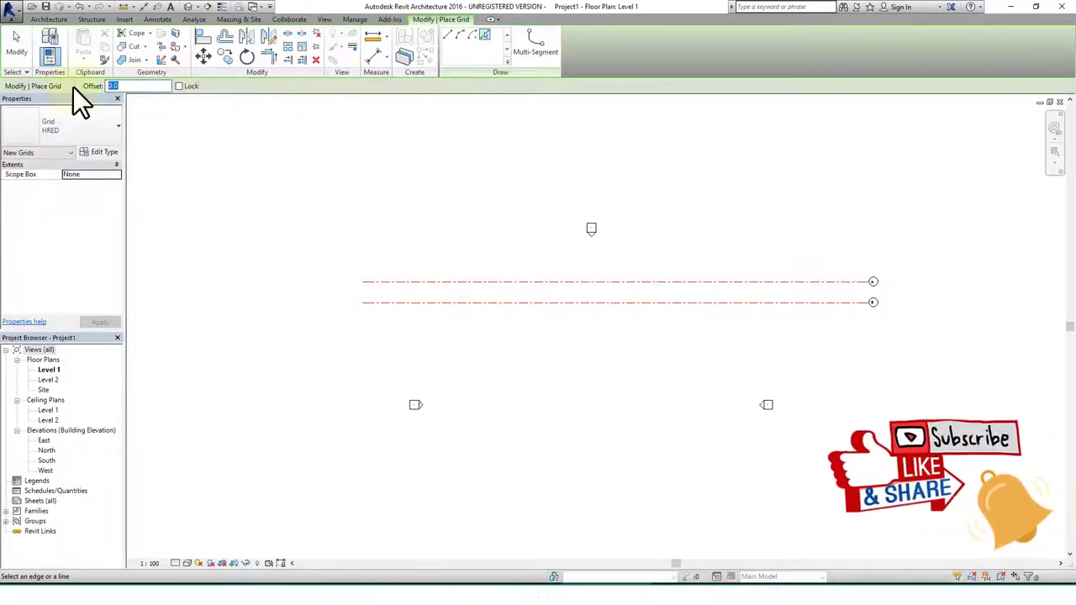
type("3000")
key("Return")
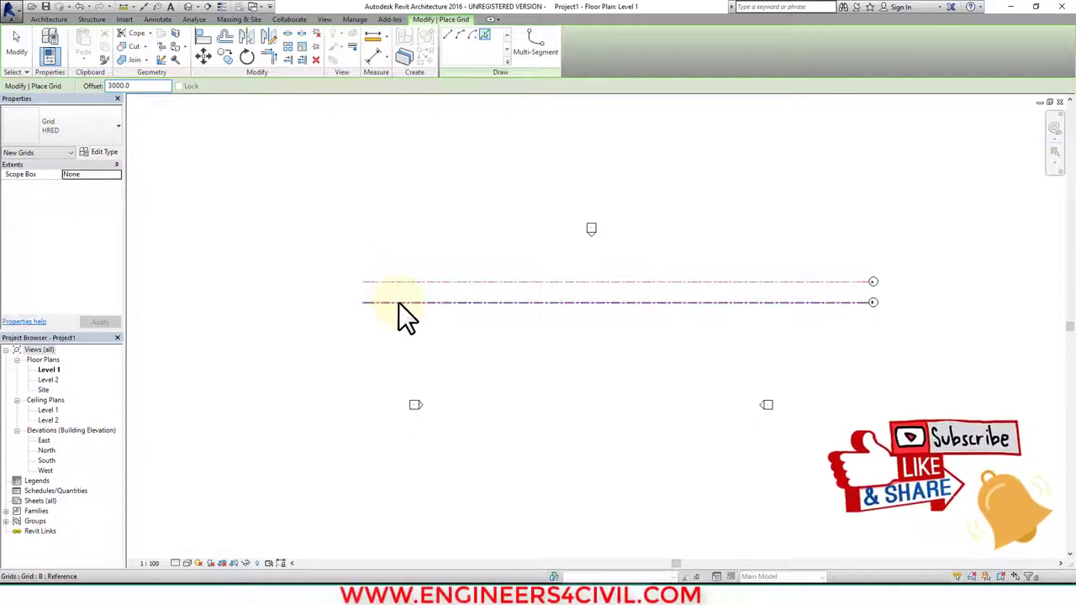
Step: Add eight more HRED grids from C downward, each 3000 below the previous
left_click(468, 306)
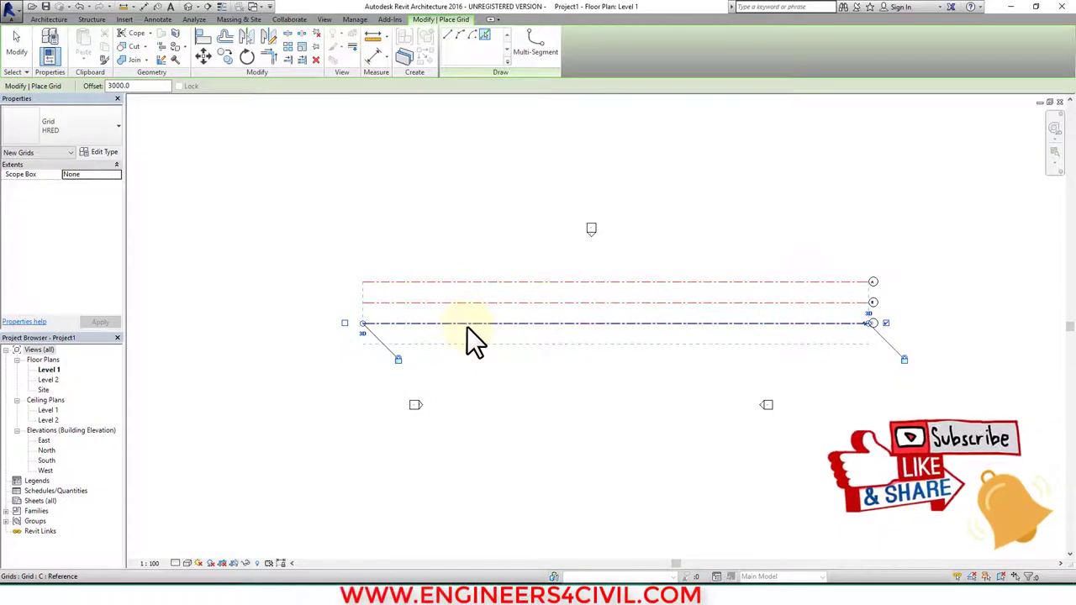
left_click(466, 326)
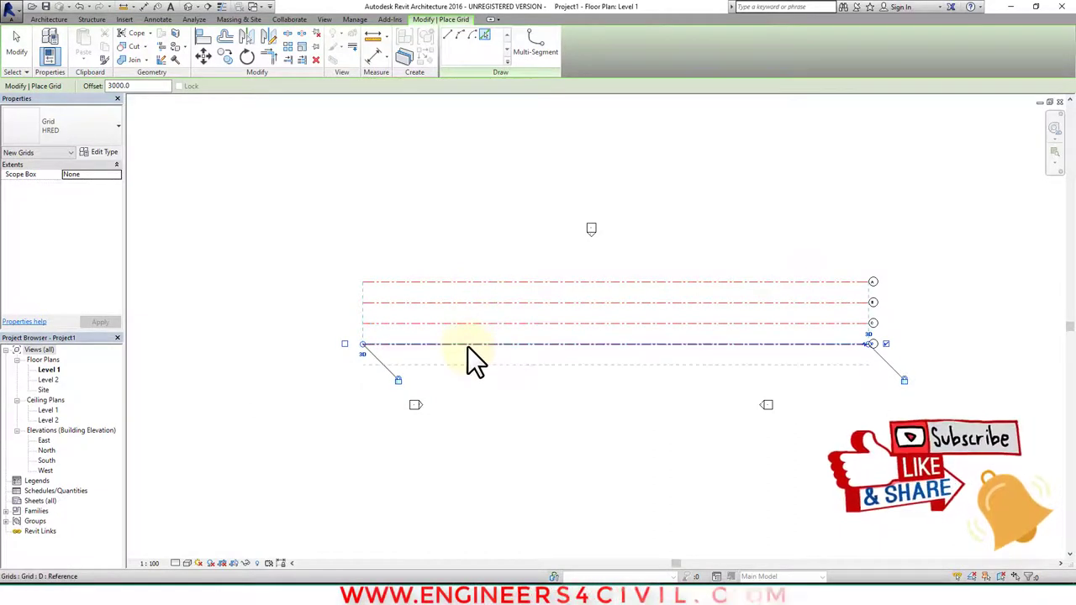
left_click(467, 346)
left_click(472, 367)
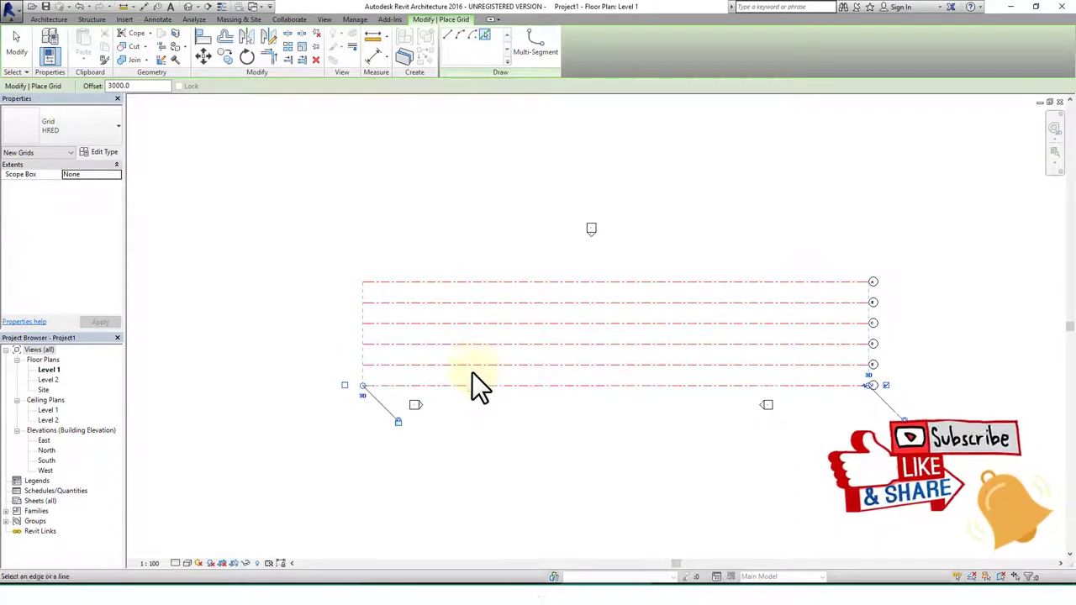
left_click(475, 388)
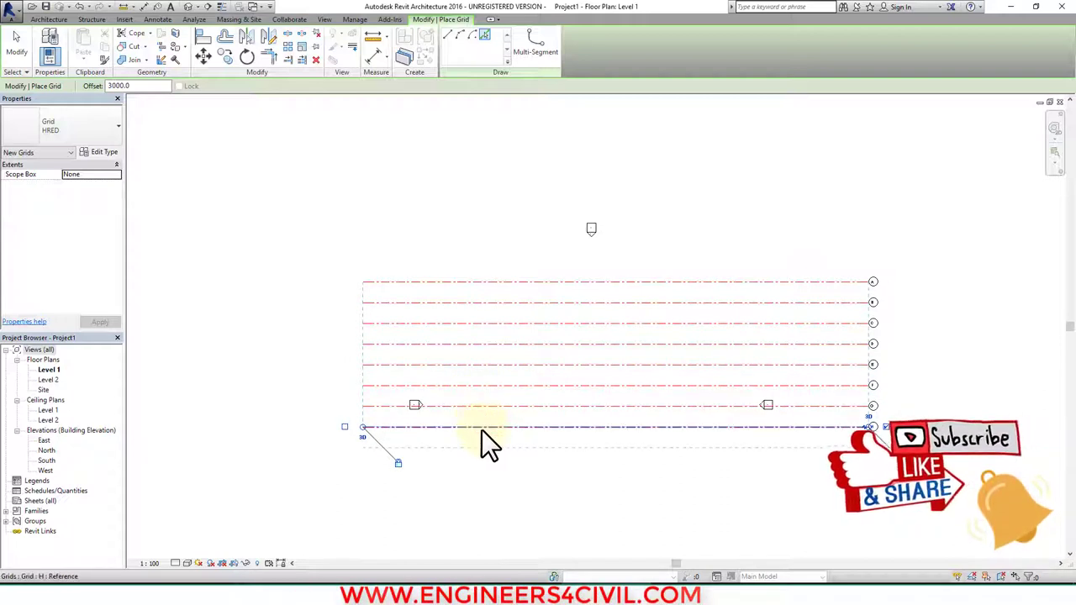
left_click(484, 437)
left_click(486, 454)
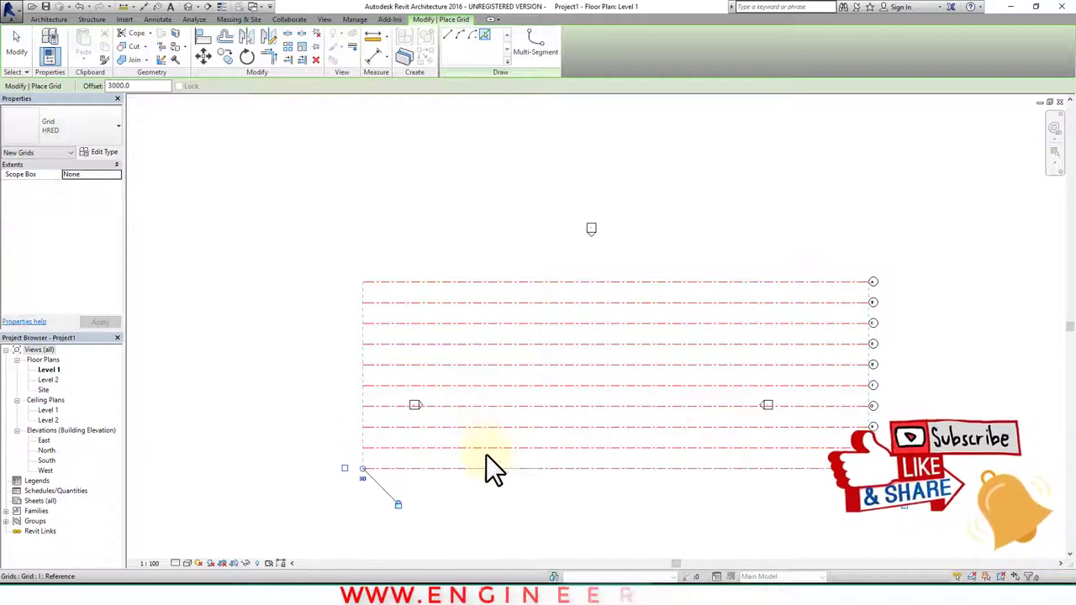
left_click(490, 475)
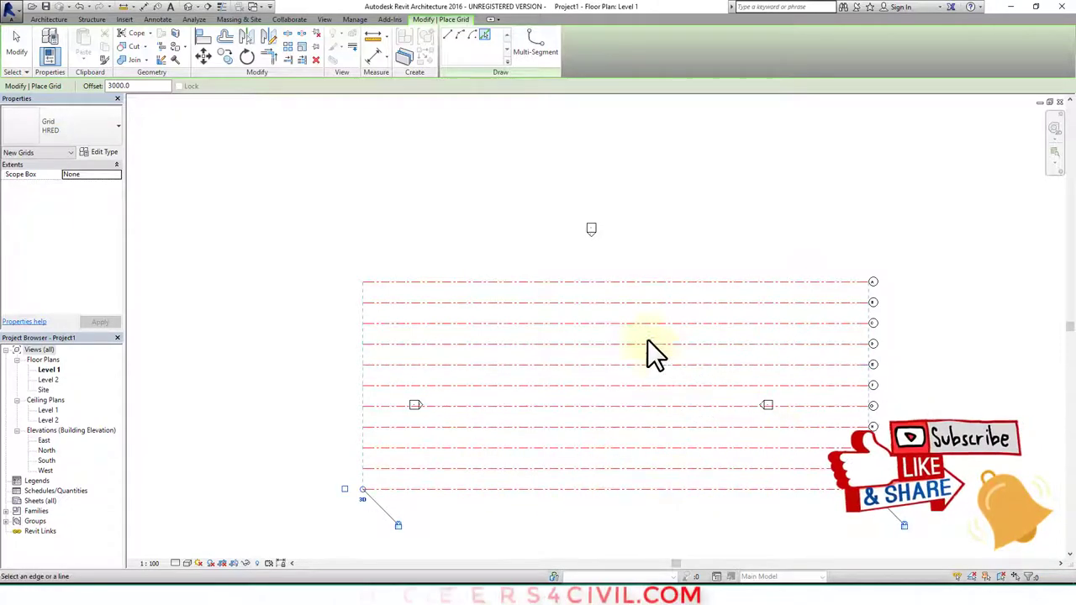
Step: Exit the Grid tool, leaving eleven horizontal HRED grids 3000 apart on Level 1
key("Escape")
key("Escape")
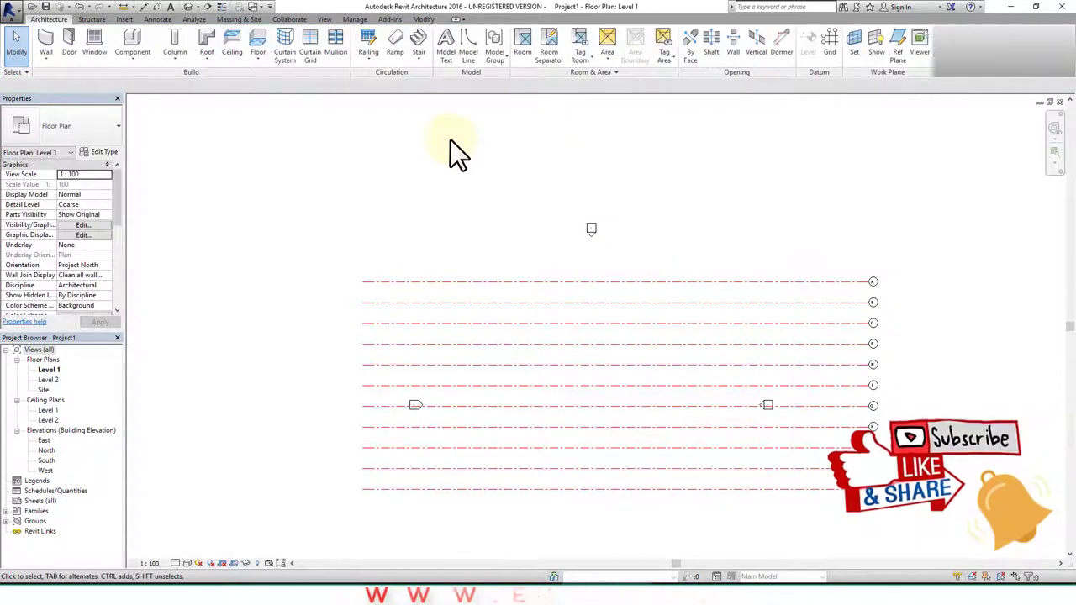
left_click_drag(447, 138, 459, 412)
left_click_drag(502, 139, 526, 454)
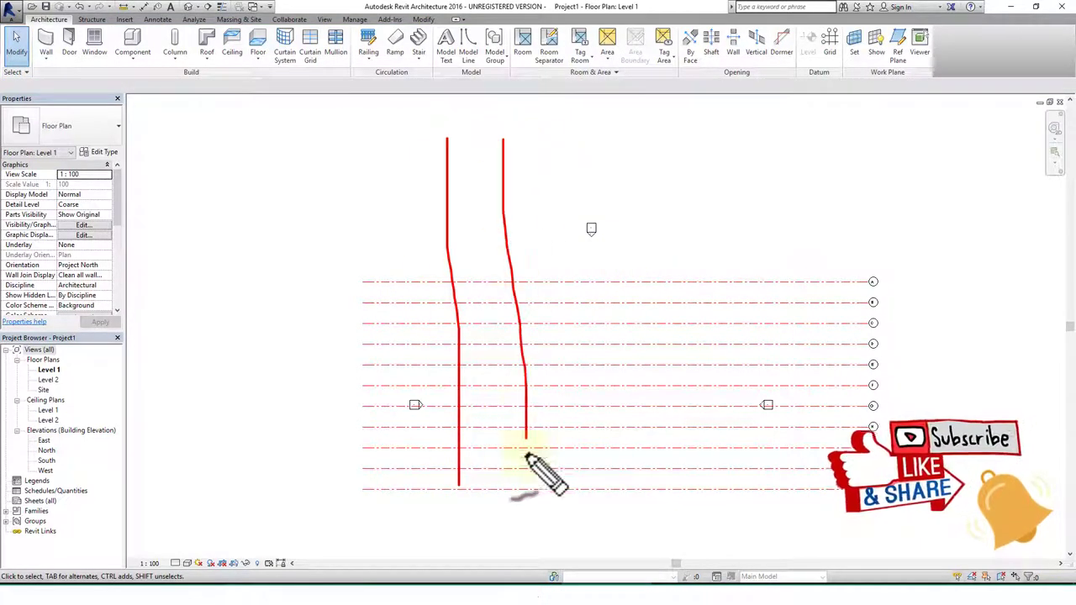
mouse_move(460, 102)
left_mouse_down()
mouse_move(430, 135)
mouse_move(461, 105)
mouse_move(444, 135)
left_mouse_up()
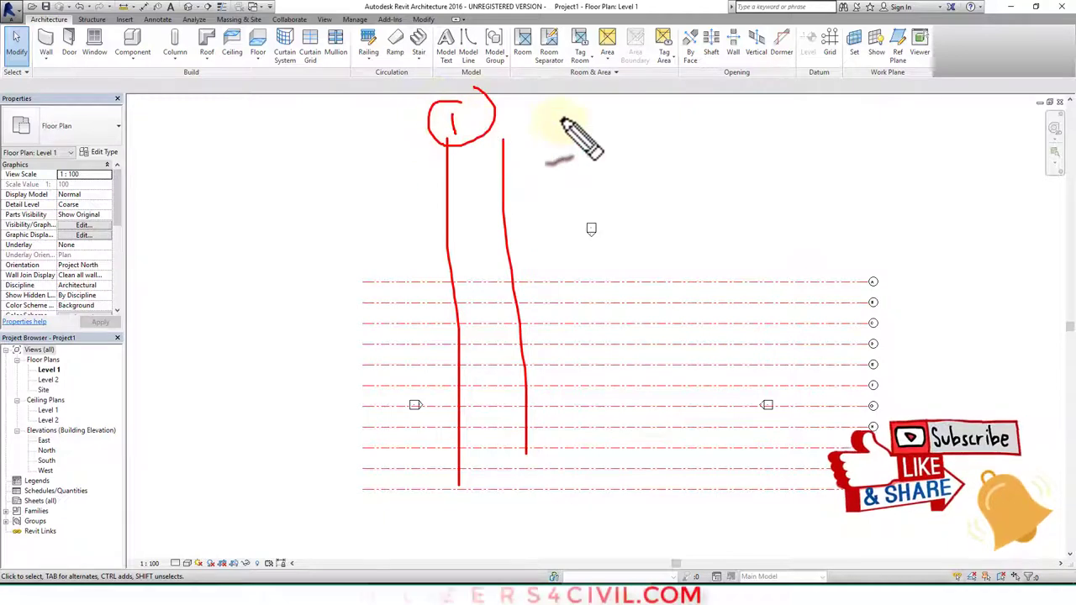
key("Escape")
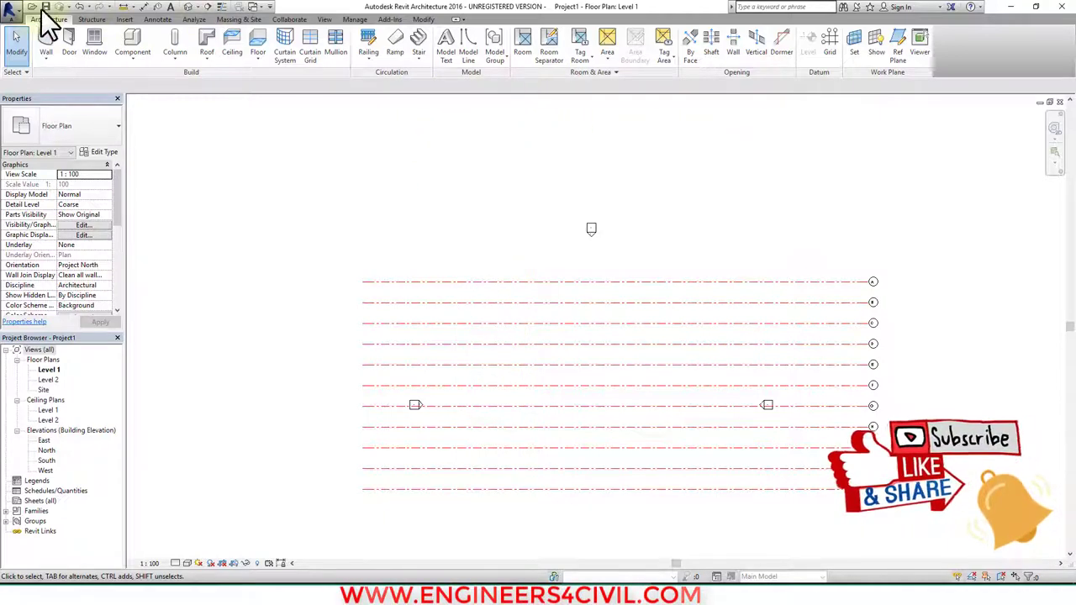
Step: Duplicate grid type HRED as VBL with its End Segment Color set to Blue
left_click(829, 37)
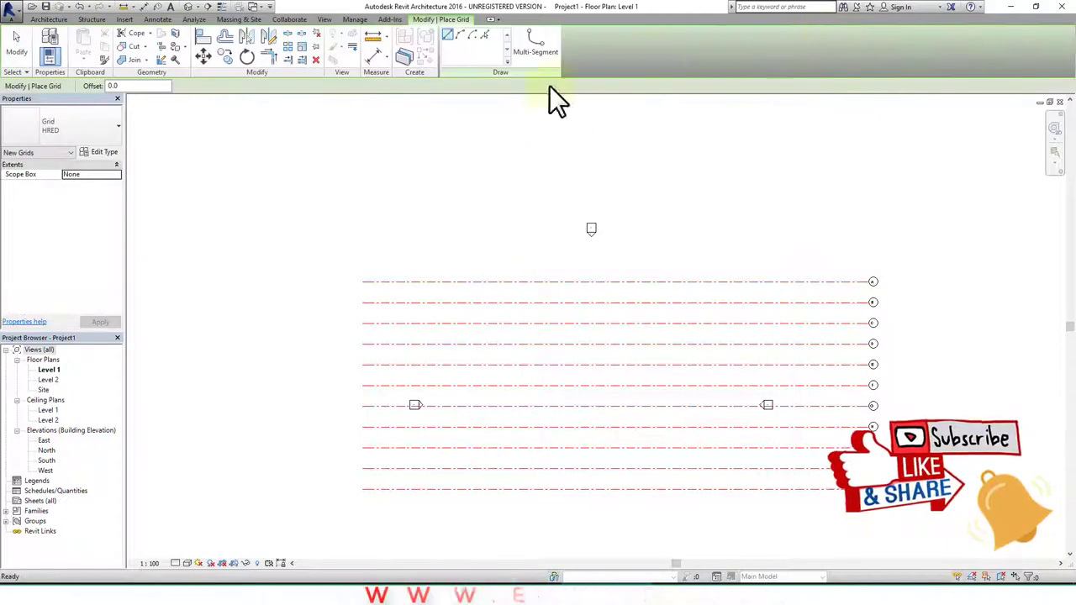
left_click(100, 153)
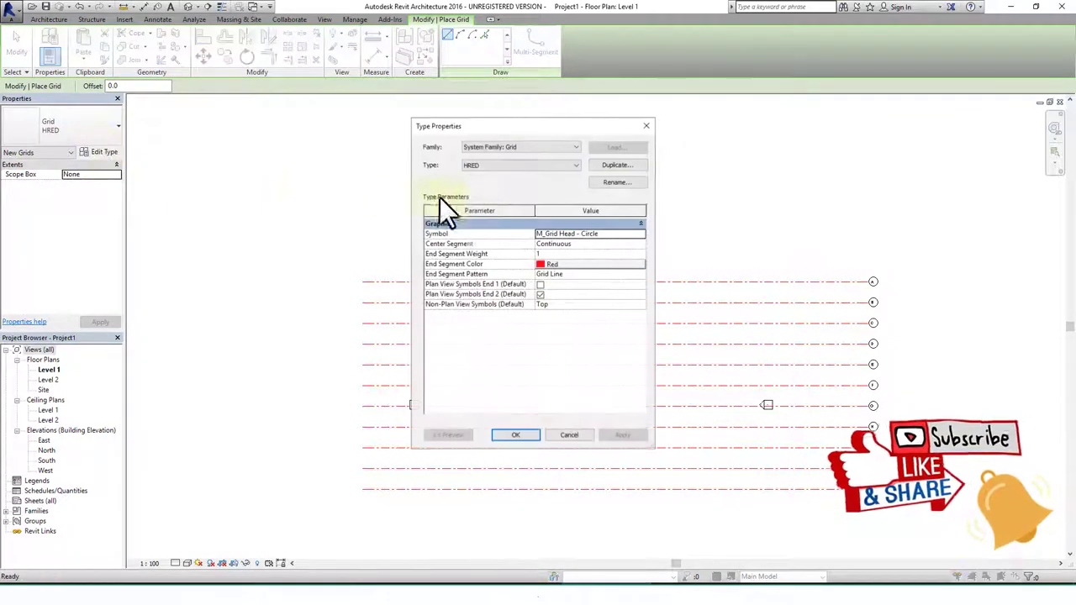
left_click(615, 165)
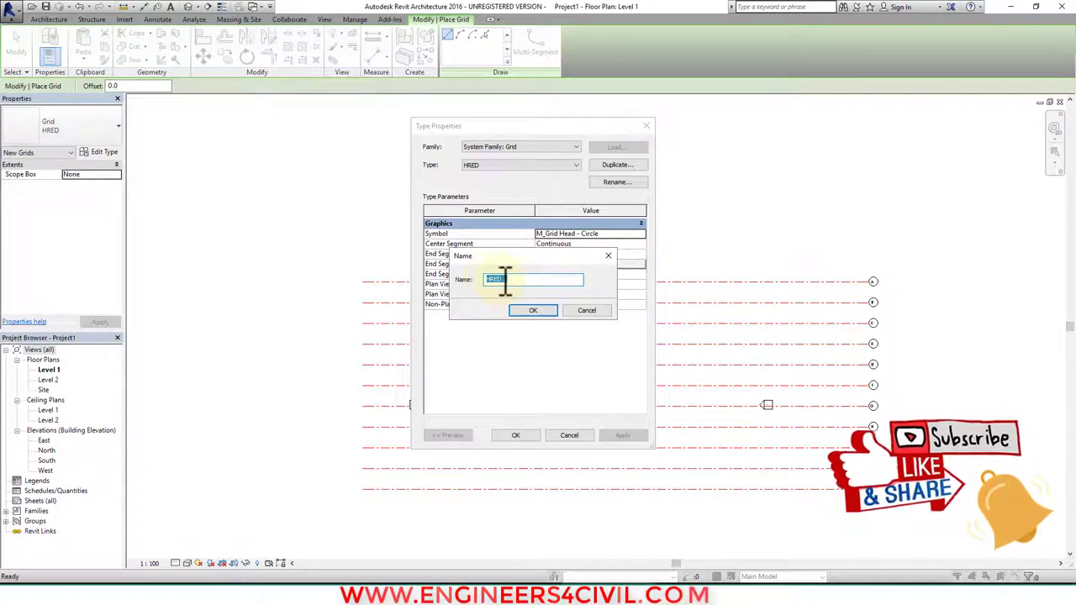
type("VBL")
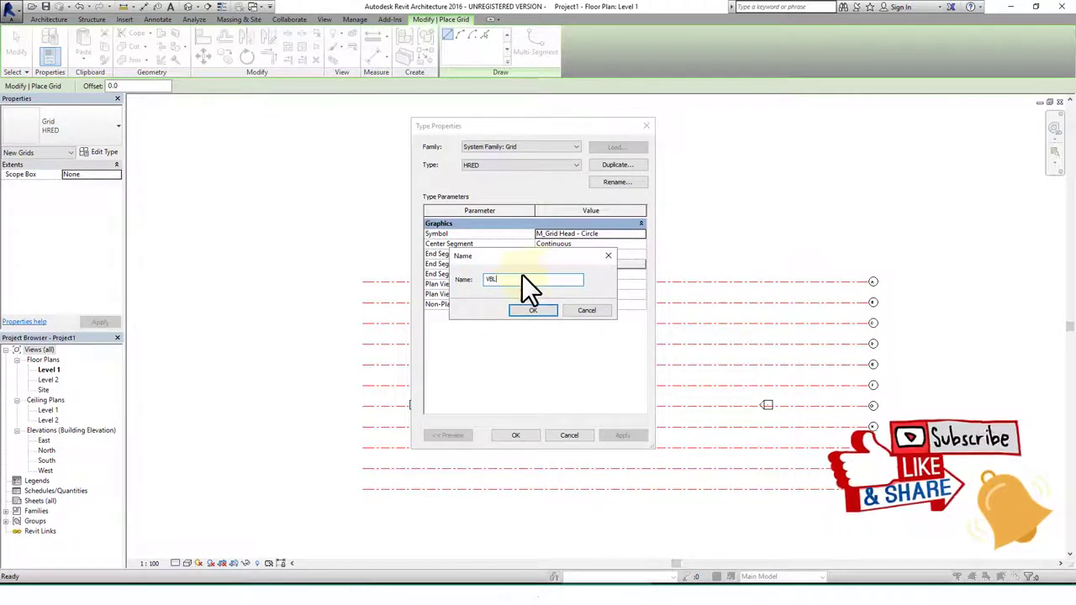
left_click(548, 311)
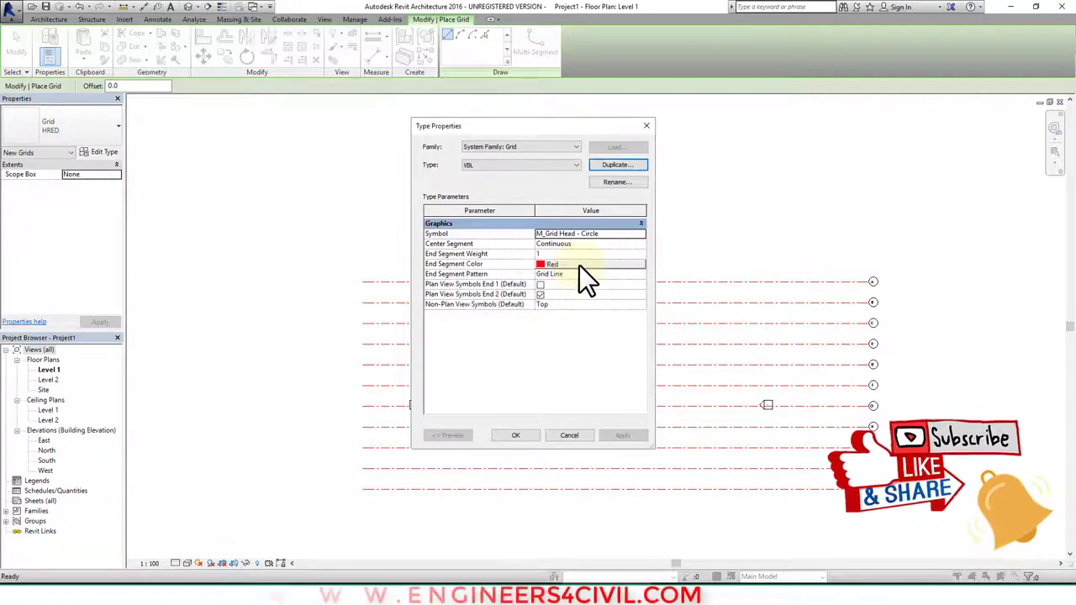
left_click(579, 265)
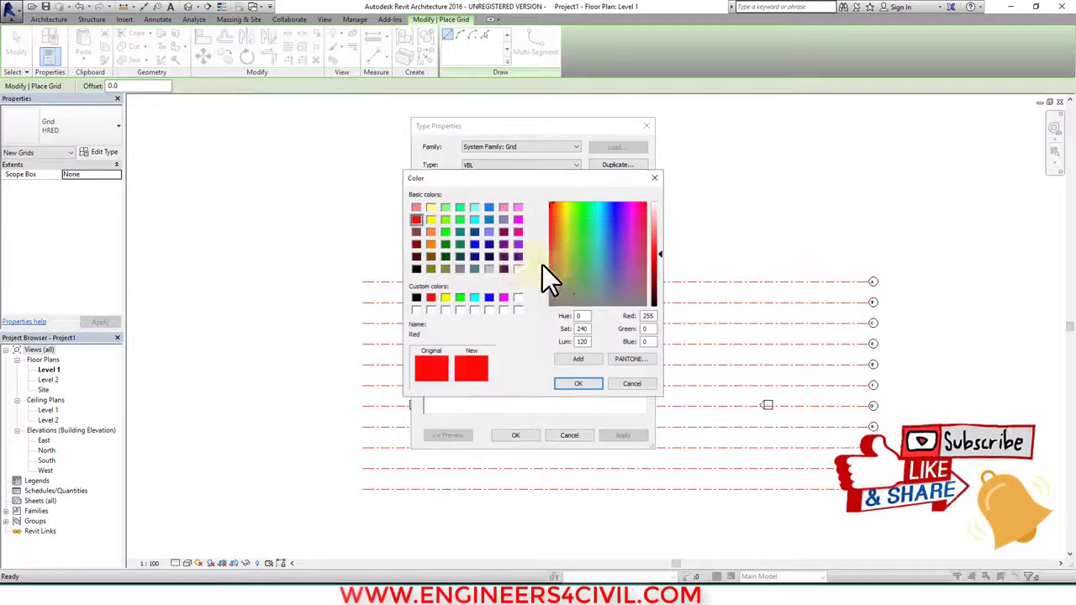
left_click(475, 244)
left_click(560, 387)
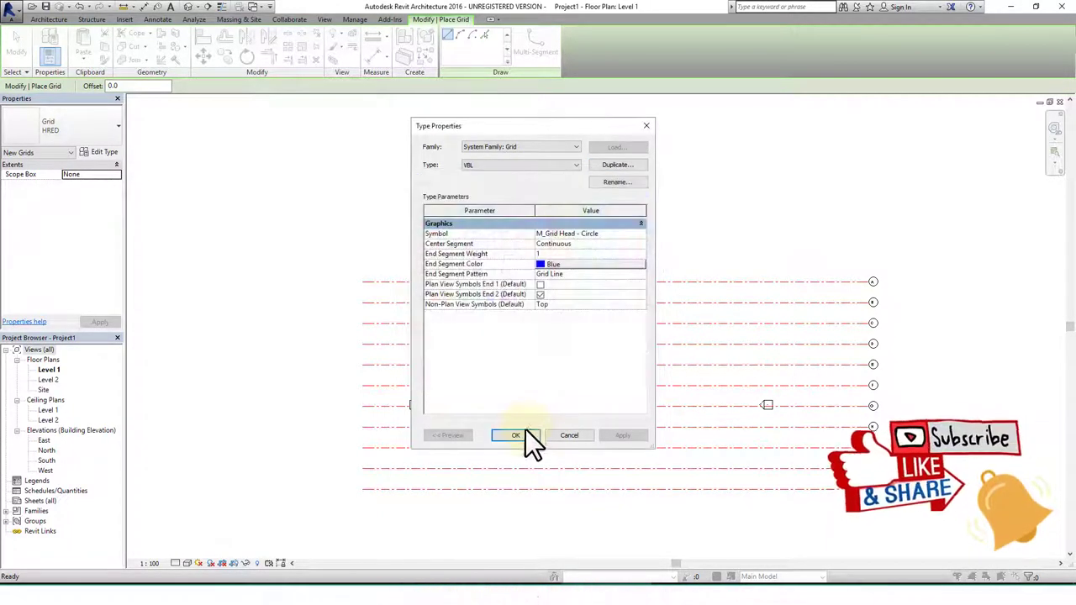
left_click(516, 436)
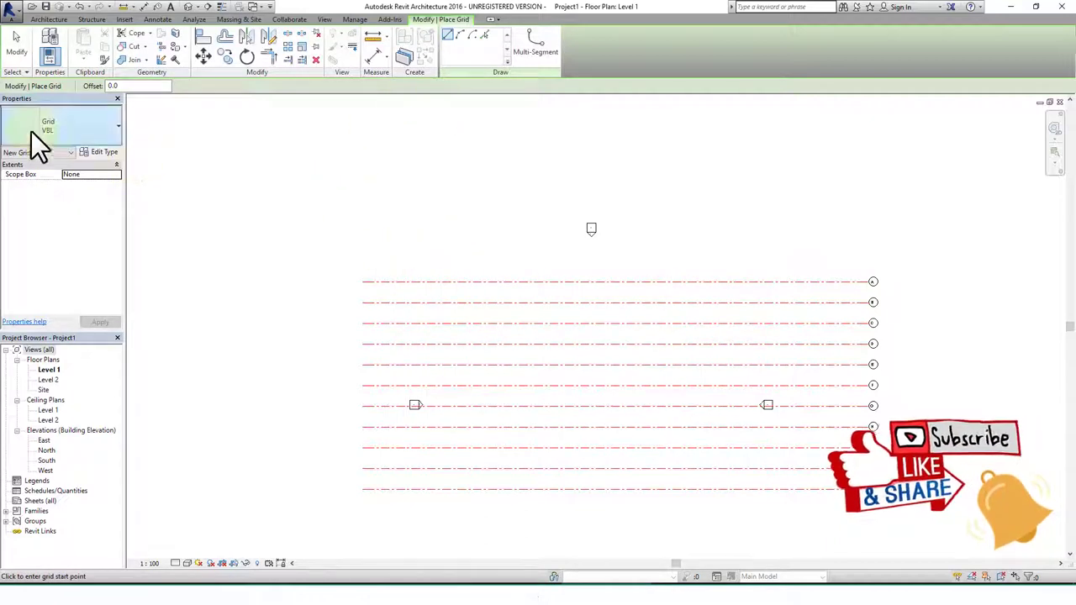
Step: Draw a vertical grid line from above to below all the horizontal grids
left_click(417, 173)
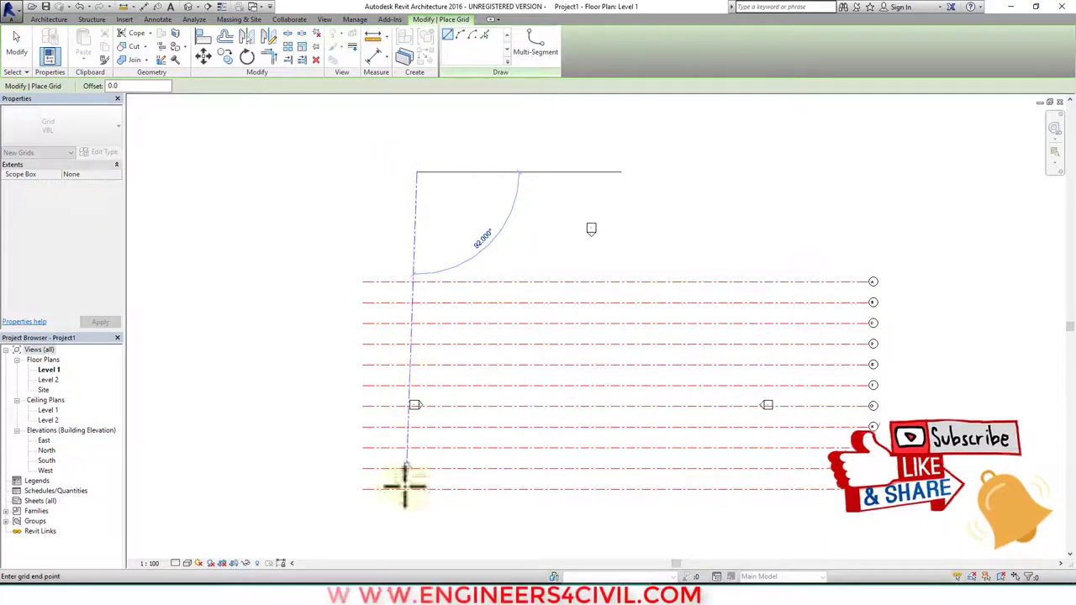
left_click(417, 547)
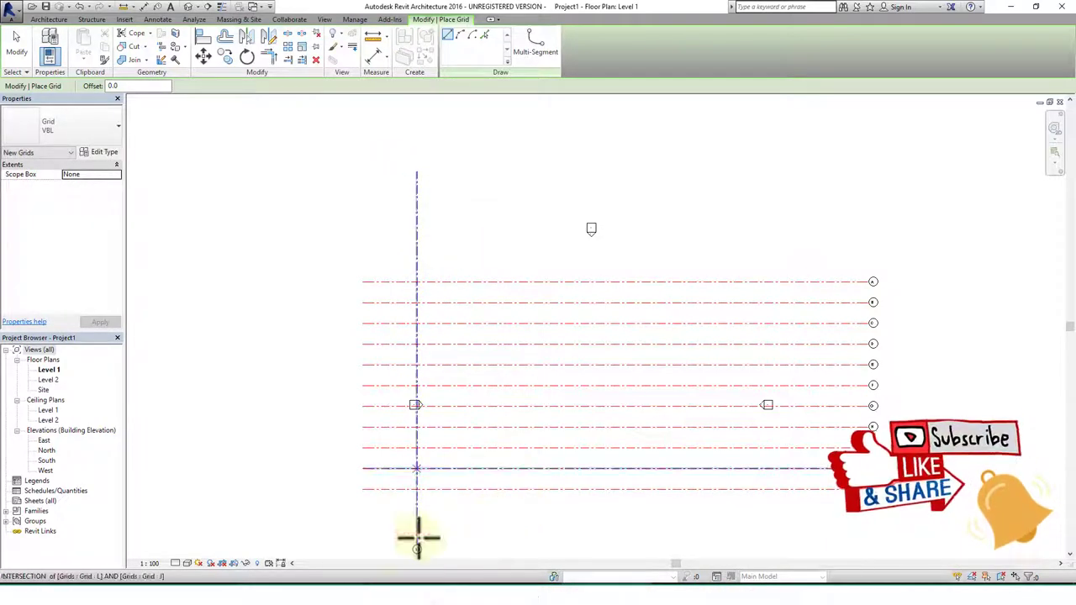
scroll(418, 547, "up", 2)
key("Escape")
key("Escape")
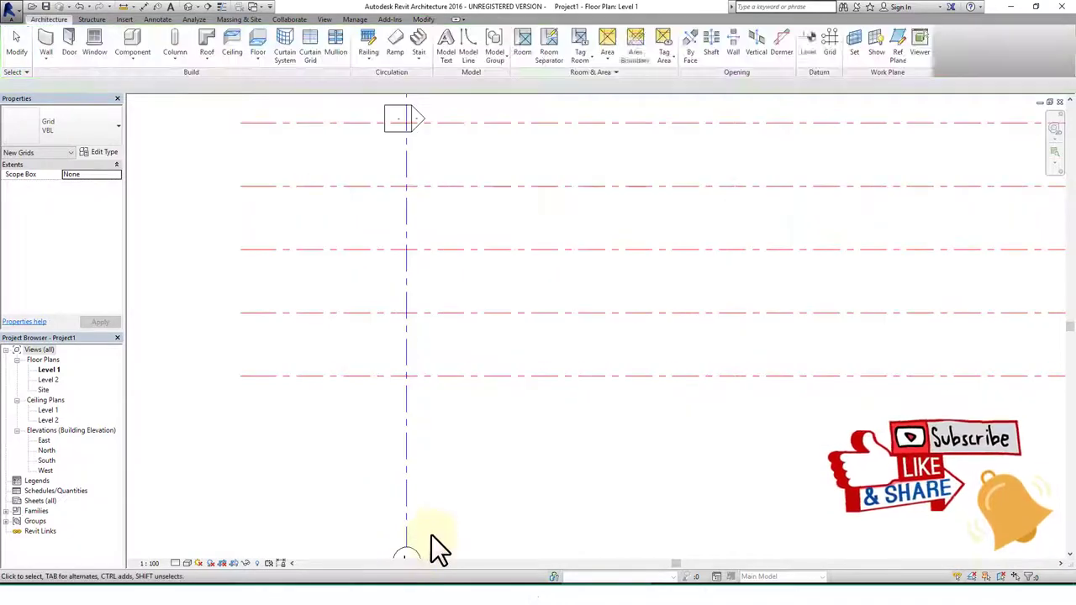
scroll(499, 412, "up", 3)
Step: Relabel the new vertical grid's bubble as 1 and pan to show the whole grid
double_click(451, 345)
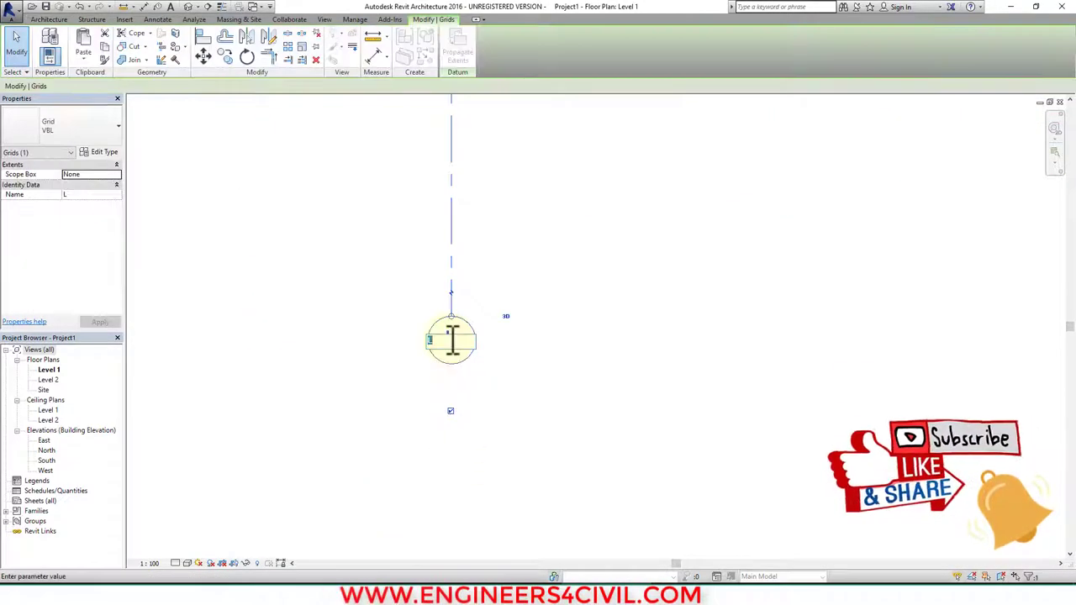
type("1")
key("Return")
scroll(617, 396, "down", 1)
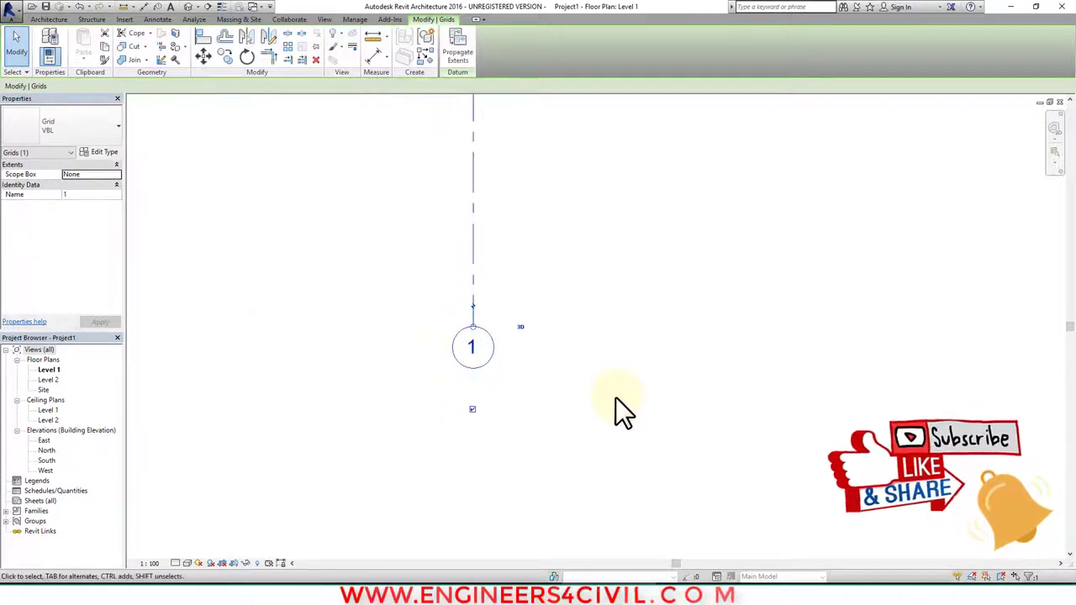
scroll(617, 409, "down", 4)
middle_click_drag(679, 373, 501, 496)
scroll(496, 441, "down", 2)
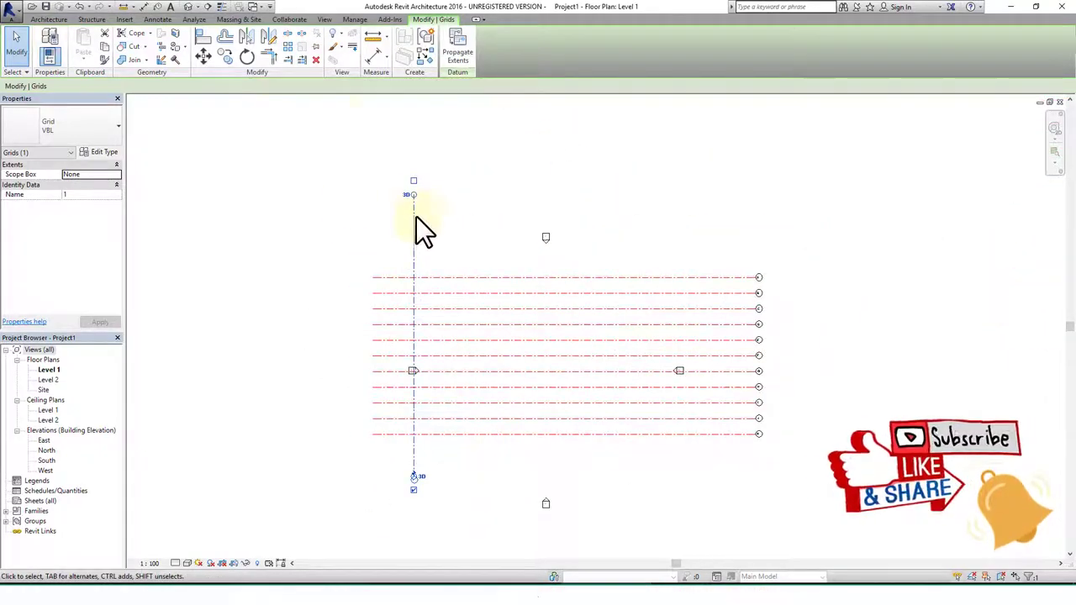
left_click(50, 21)
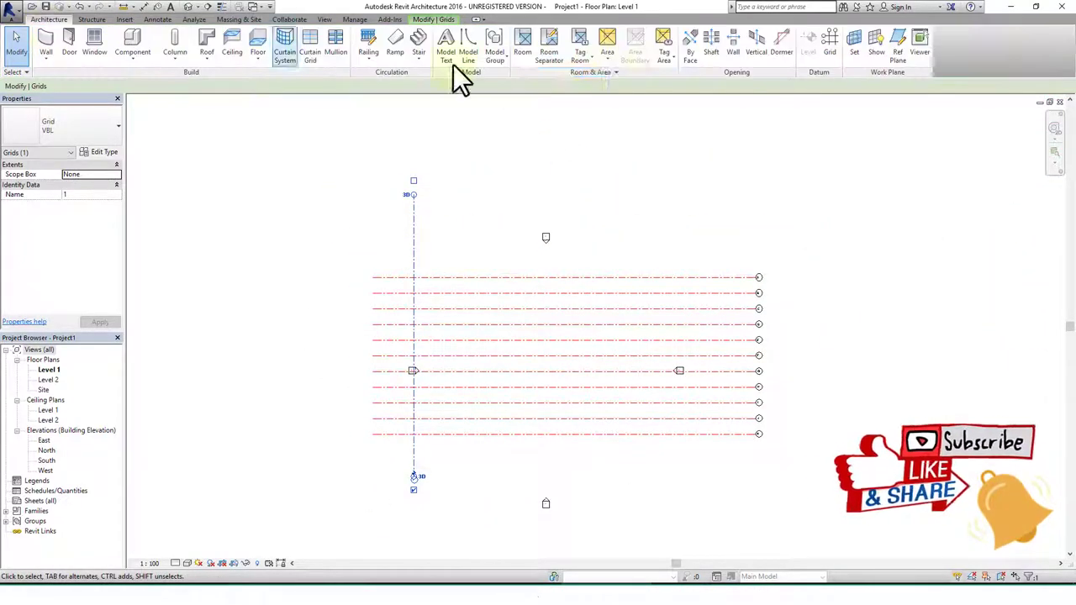
Step: Use Pick Lines with a 3000 offset to add grid 2 right of grid 1
left_click(828, 57)
left_click(485, 35)
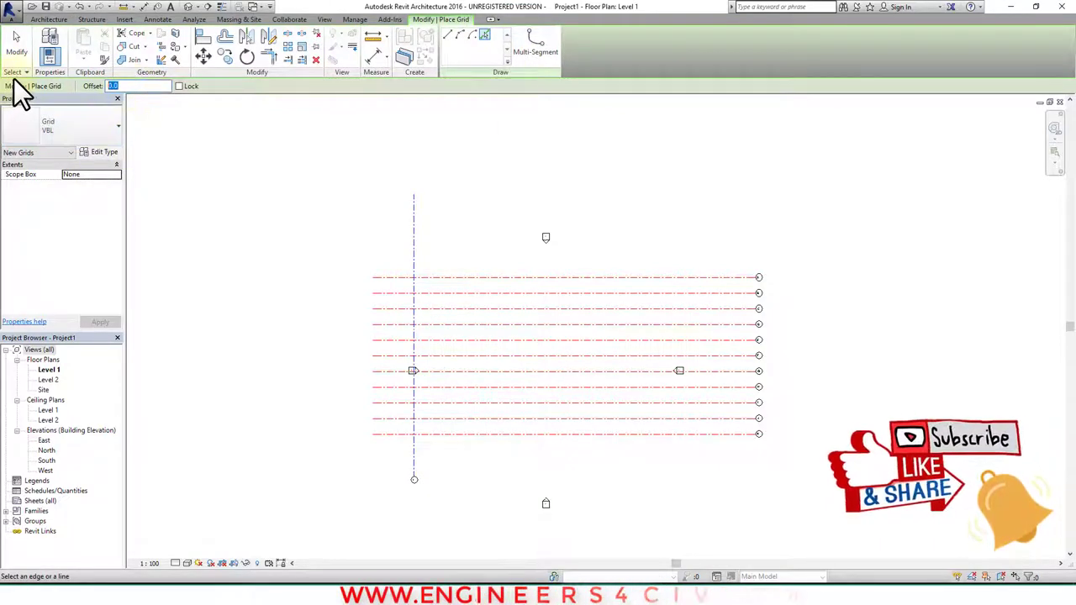
type("3000")
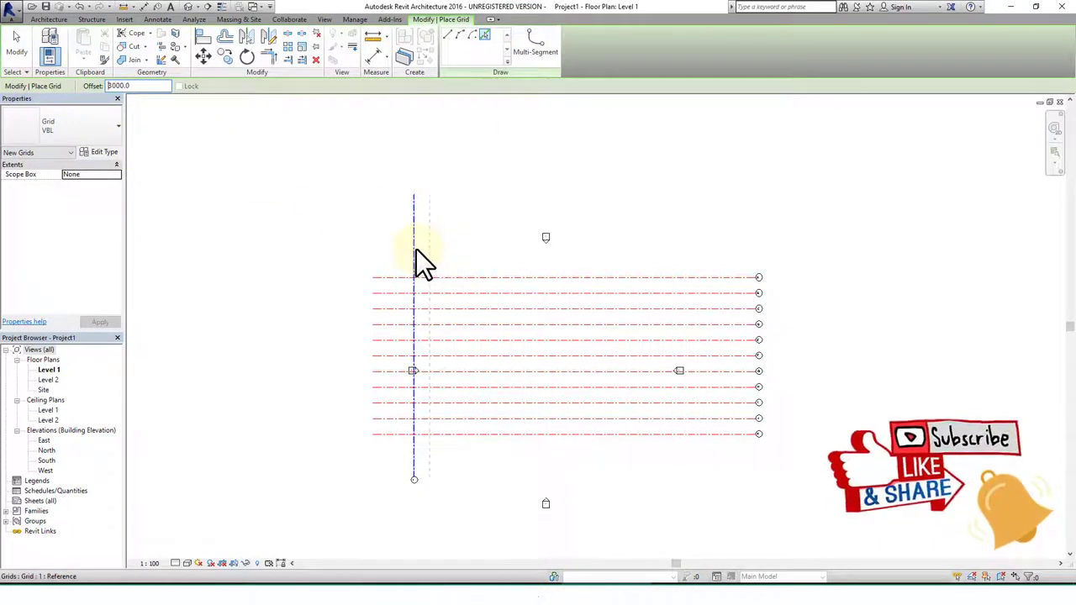
left_click(416, 251)
Step: Add ten more vertical grids, each 3000 right of the previous one
left_click(433, 249)
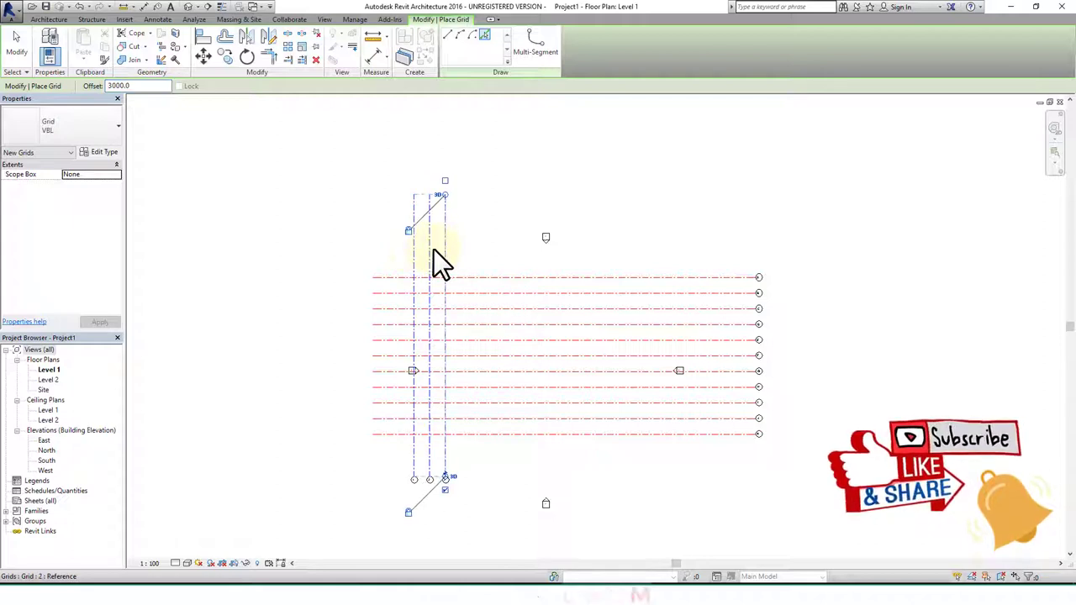
left_click(447, 250)
left_click(464, 250)
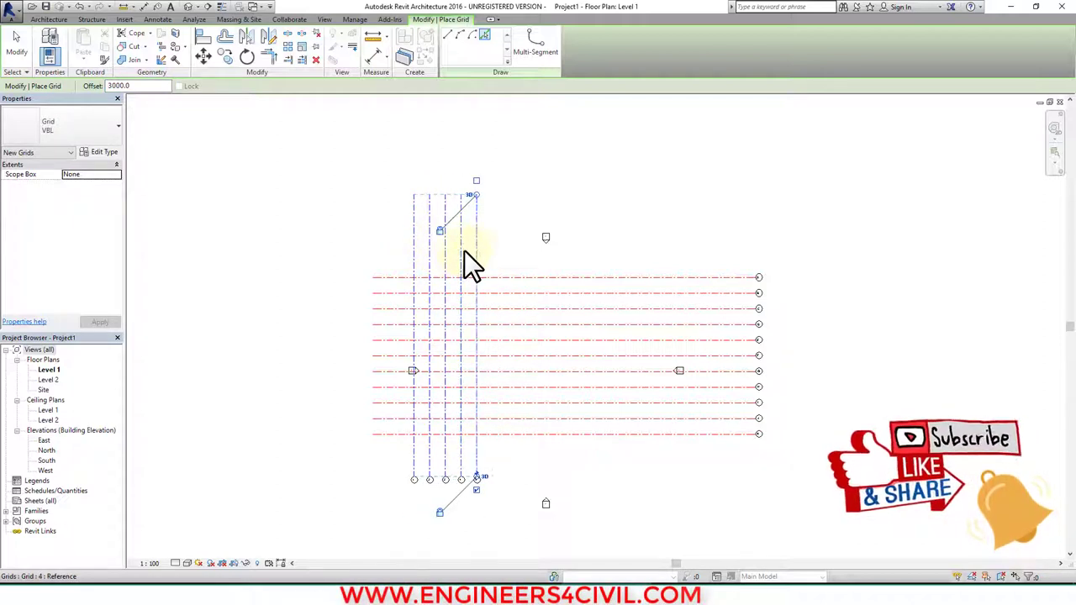
left_click(480, 251)
left_click(497, 253)
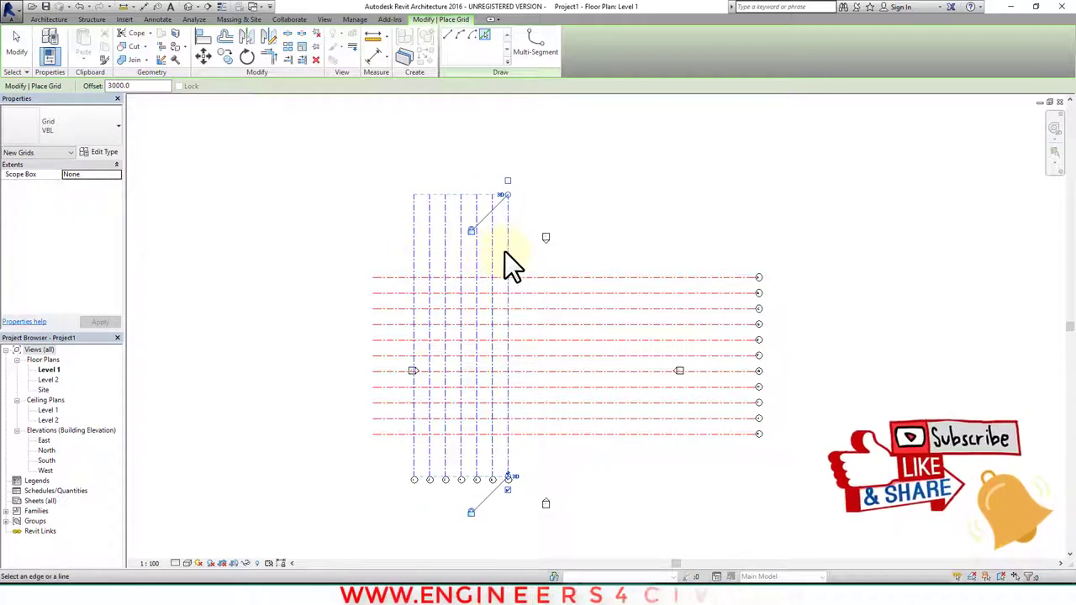
left_click(511, 253)
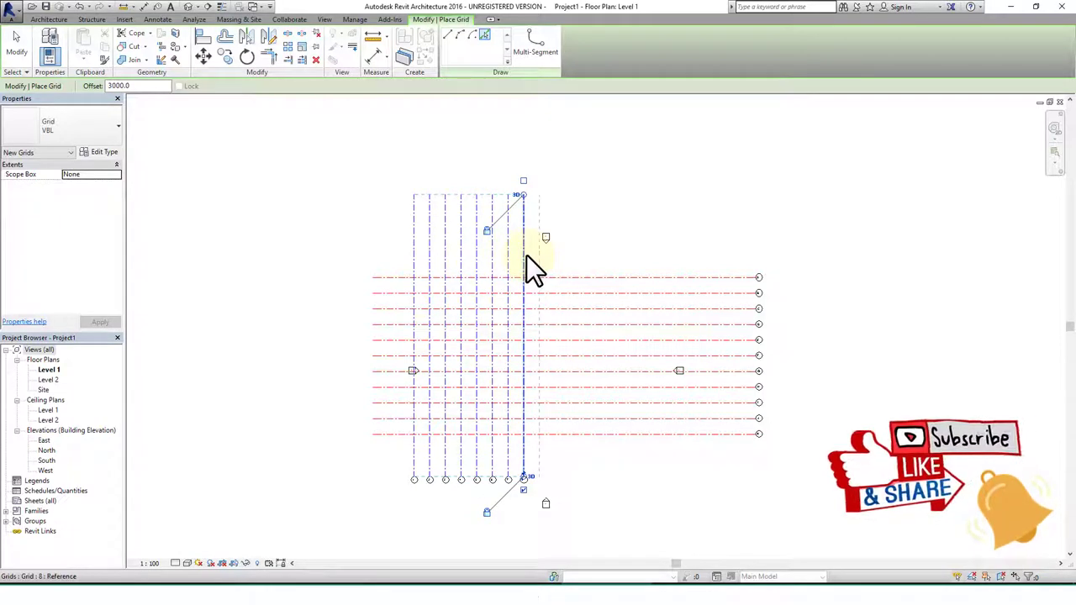
left_click(527, 255)
left_click(542, 256)
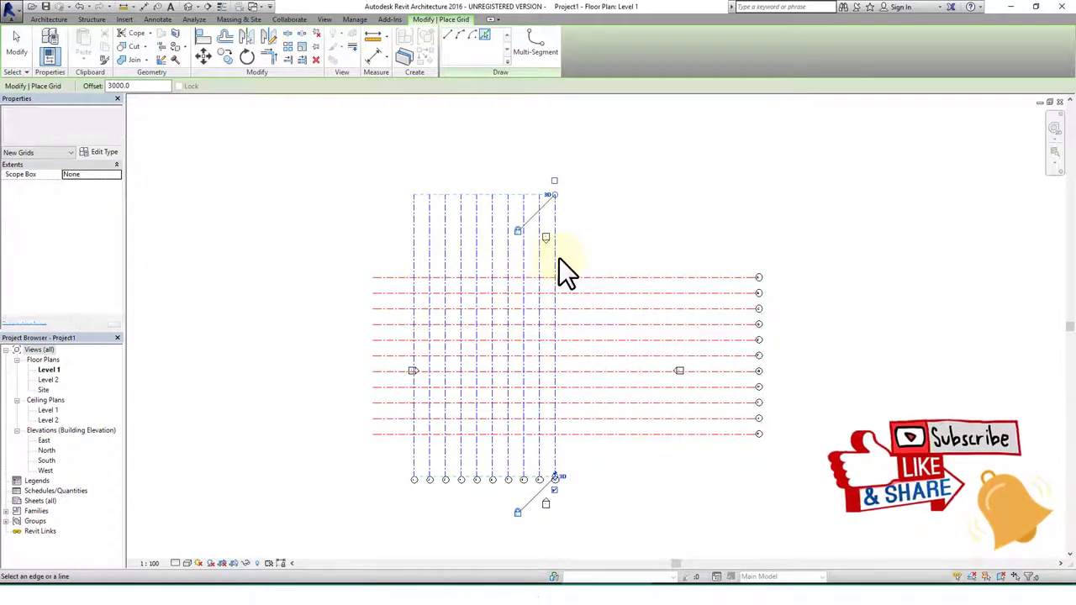
left_click(557, 257)
left_click(573, 259)
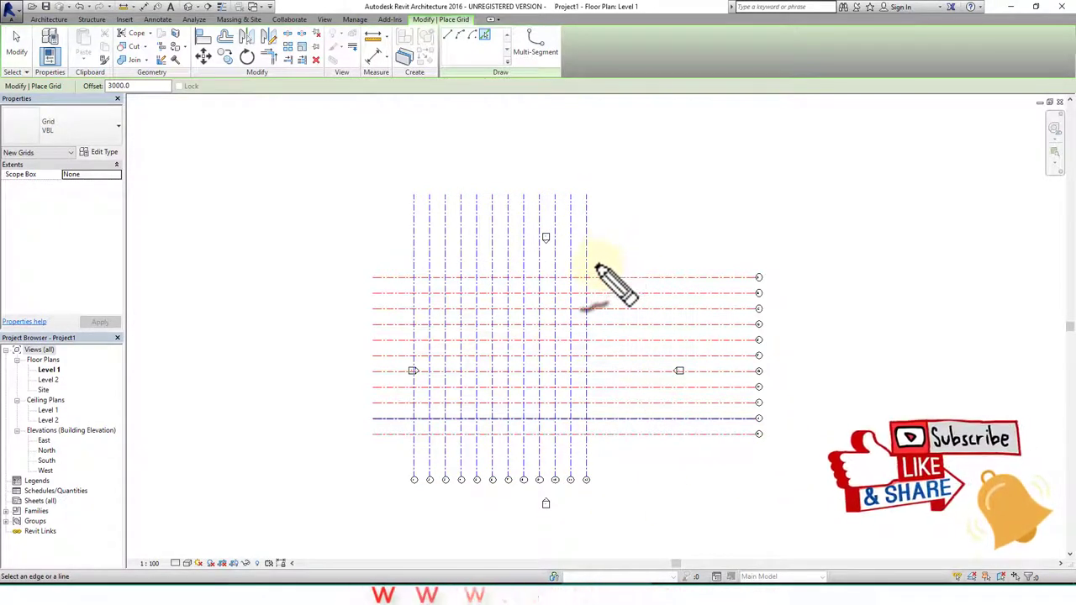
Step: Pull the horizontal grids' bubble ends inward toward the vertical grids
left_click_drag(596, 267, 744, 261)
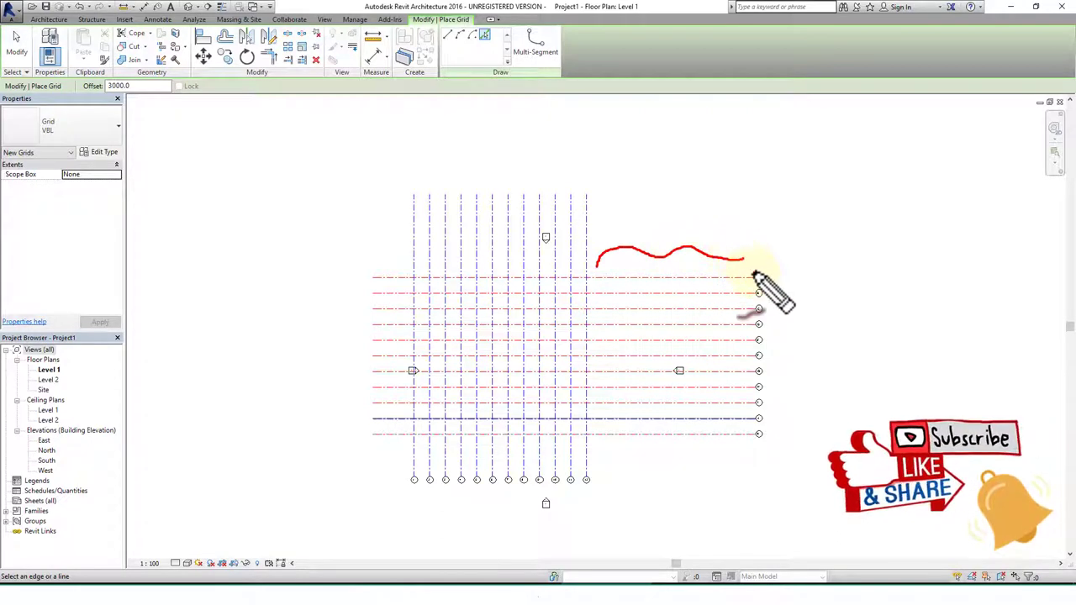
key("Escape")
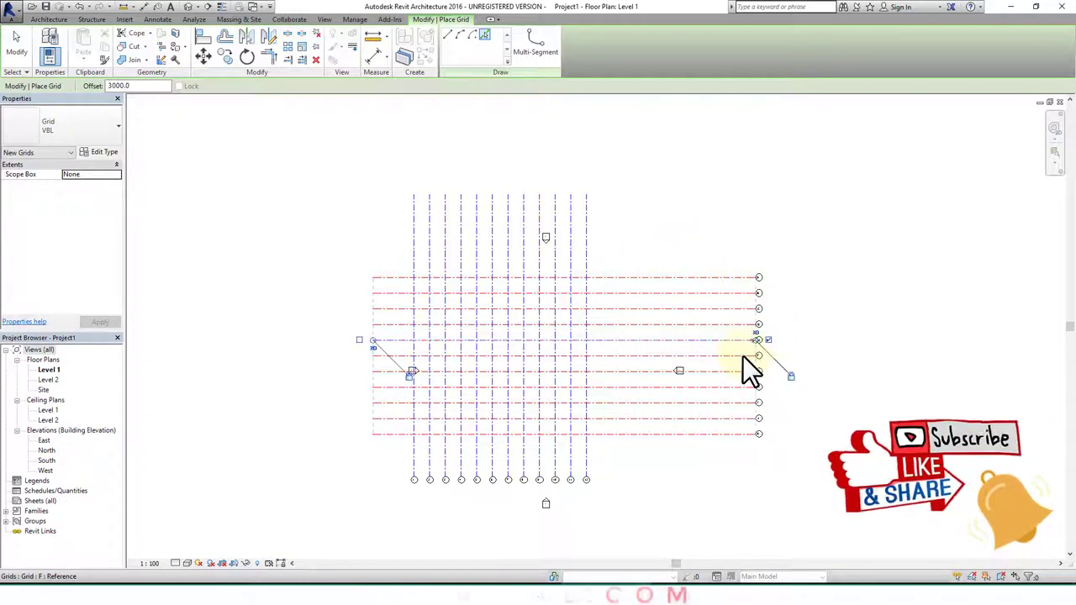
scroll(748, 341, "up", 3)
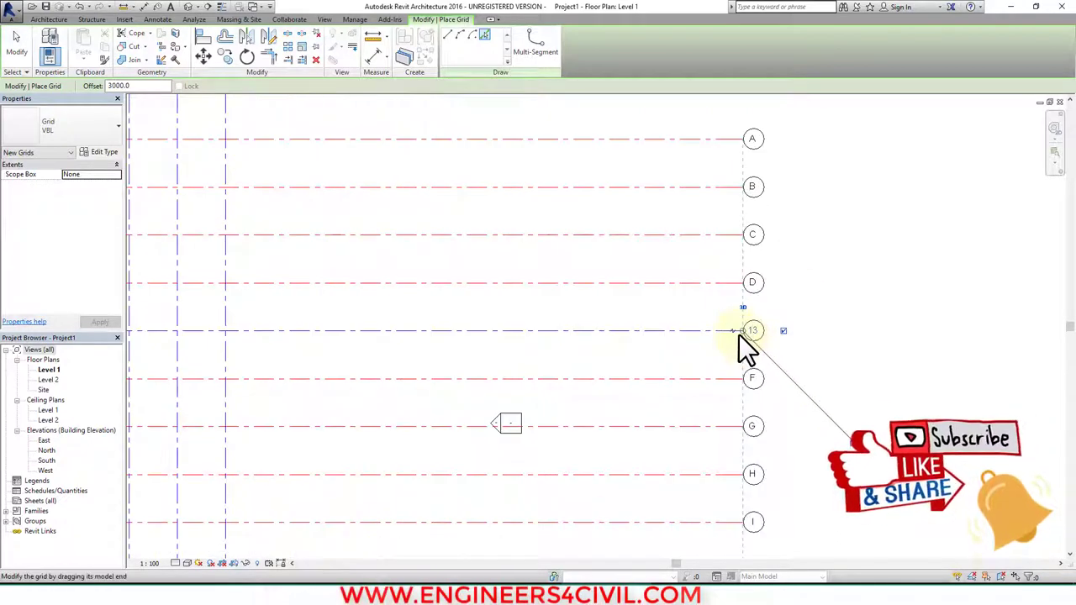
scroll(739, 335, "up", 2)
scroll(750, 333, "up", 2)
left_click_drag(740, 328, 463, 328)
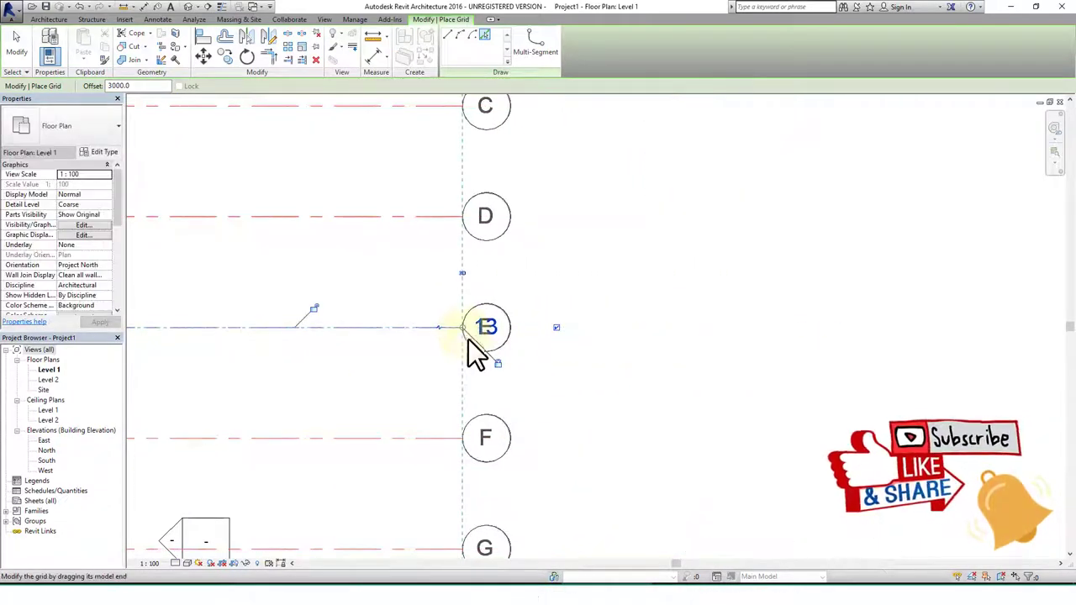
scroll(538, 353, "down", 2)
scroll(567, 365, "down", 2)
middle_click_drag(471, 355, 592, 298)
scroll(636, 303, "down", 1)
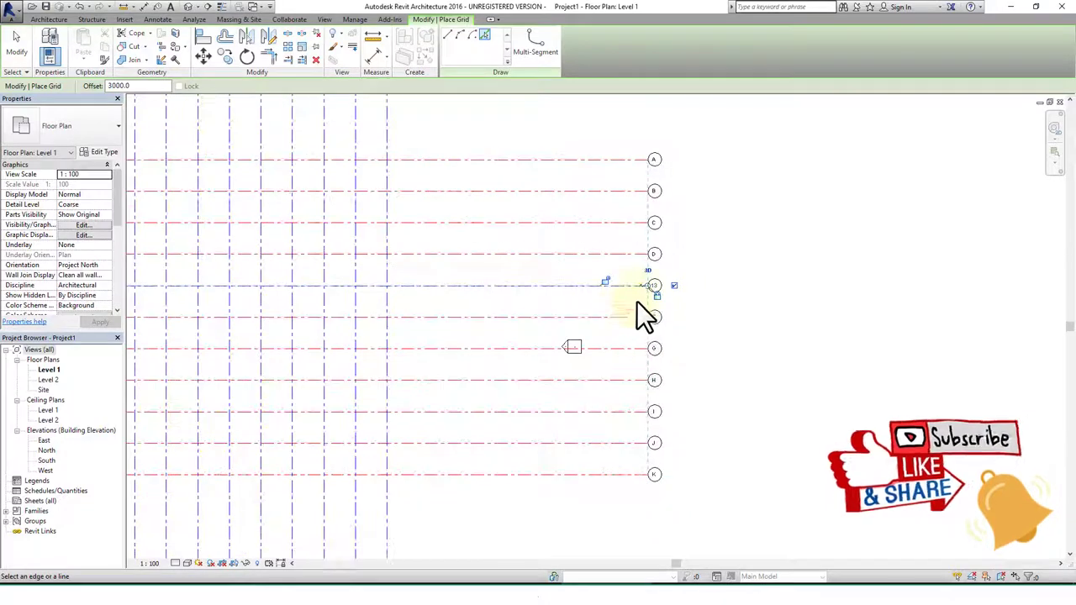
Step: Draw a new horizontal grid line leftward from the grid 13 bubble end
left_click(646, 286)
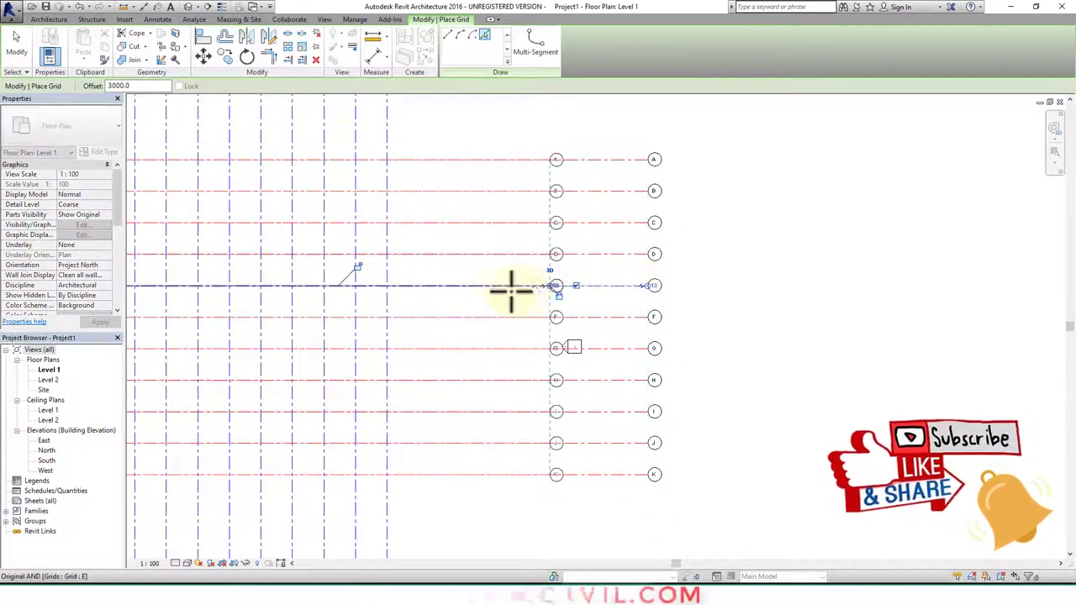
left_click(445, 291)
scroll(555, 345, "down", 2)
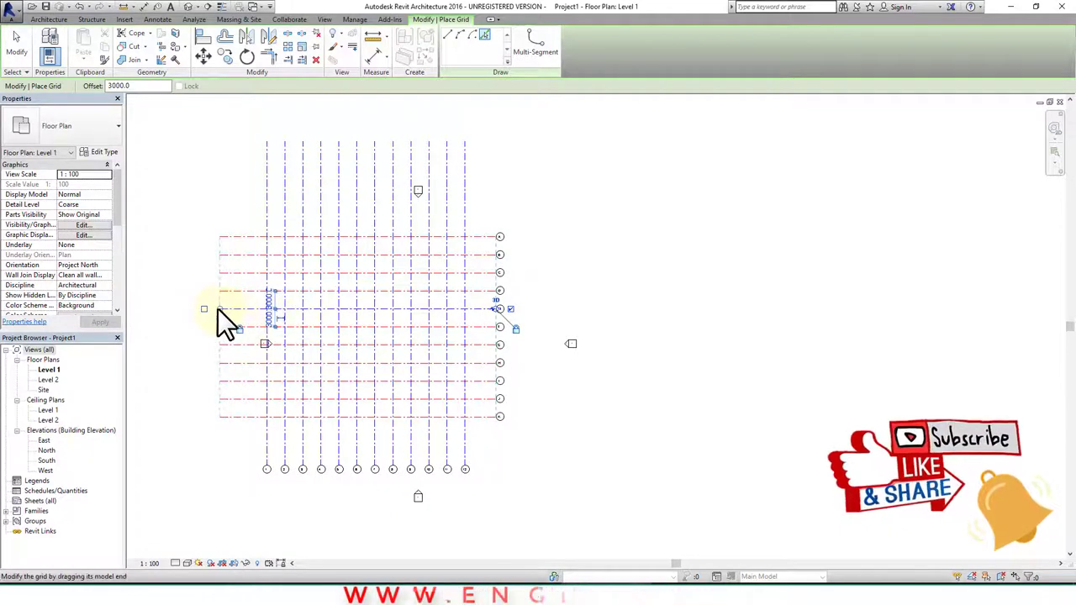
Step: Shorten the horizontal grids' left ends and the vertical grids at top and bottom
left_click_drag(218, 308, 244, 309)
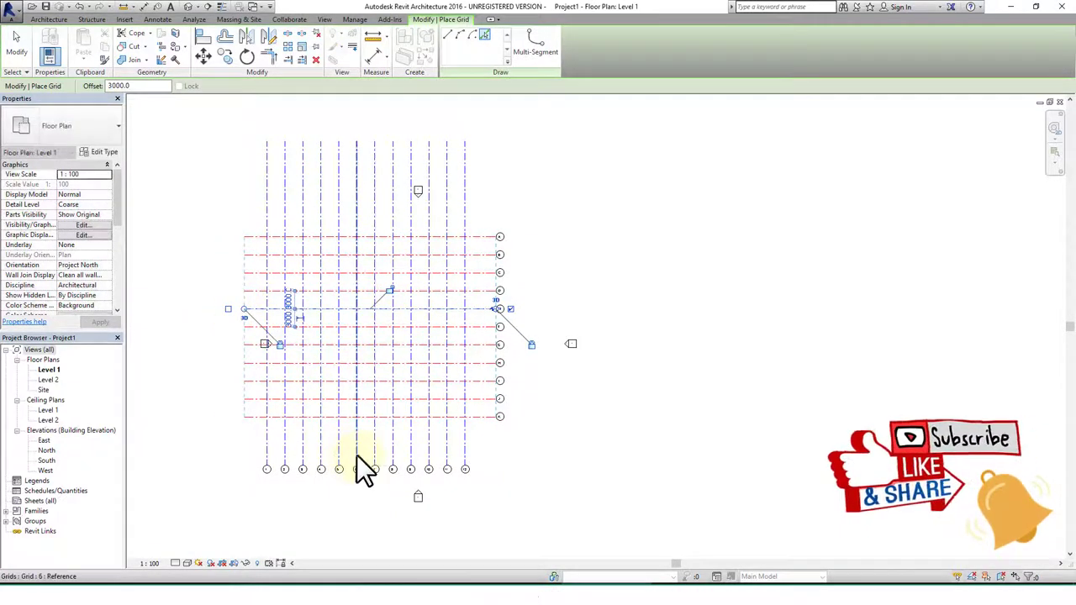
left_click(356, 457)
left_click_drag(340, 466, 338, 443)
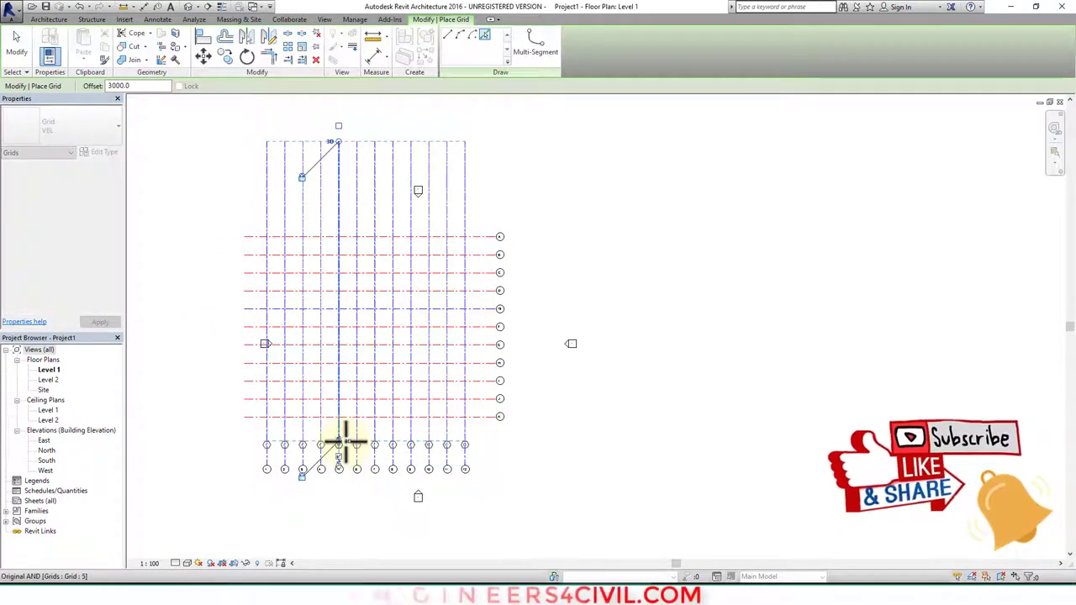
left_click_drag(337, 142, 337, 220)
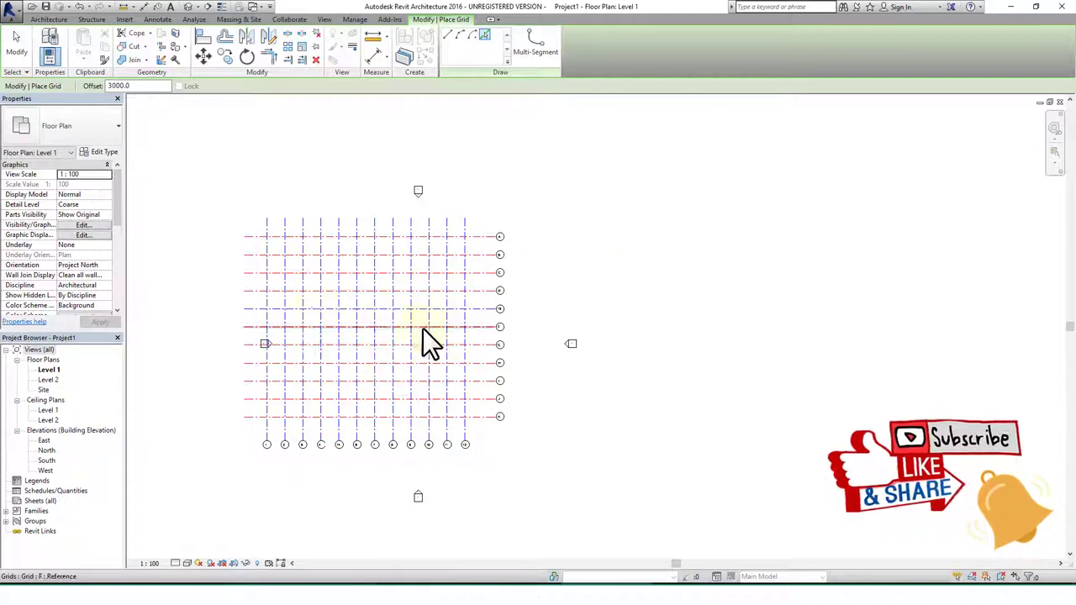
Step: Place horizontal grids 15 and 20 above grid A, then select grid 15
scroll(478, 328, "up", 2)
scroll(495, 191, "up", 1)
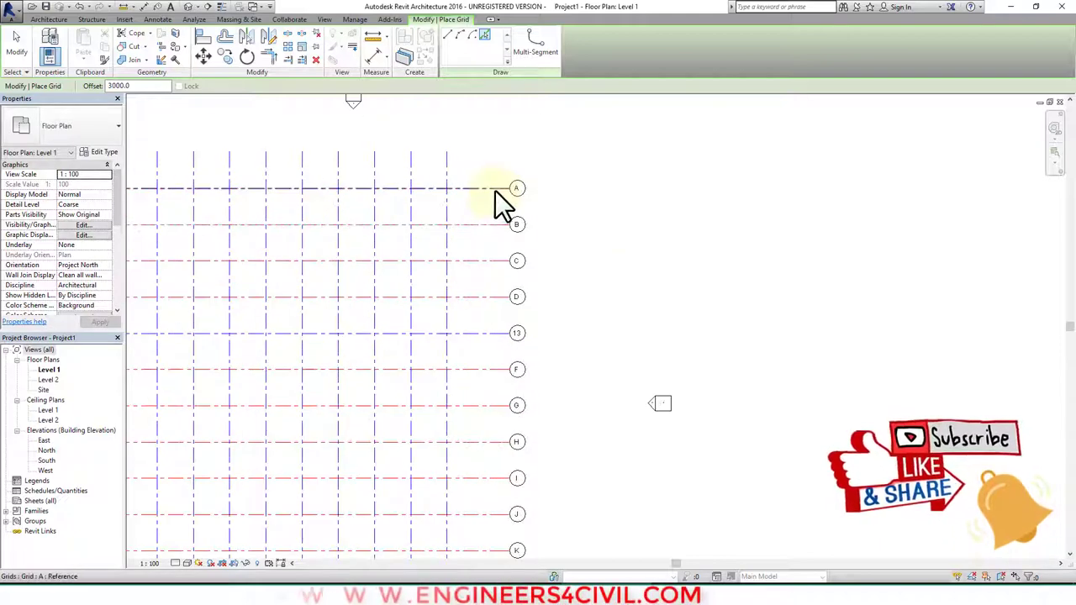
left_click(500, 188)
scroll(474, 158, "up", 2)
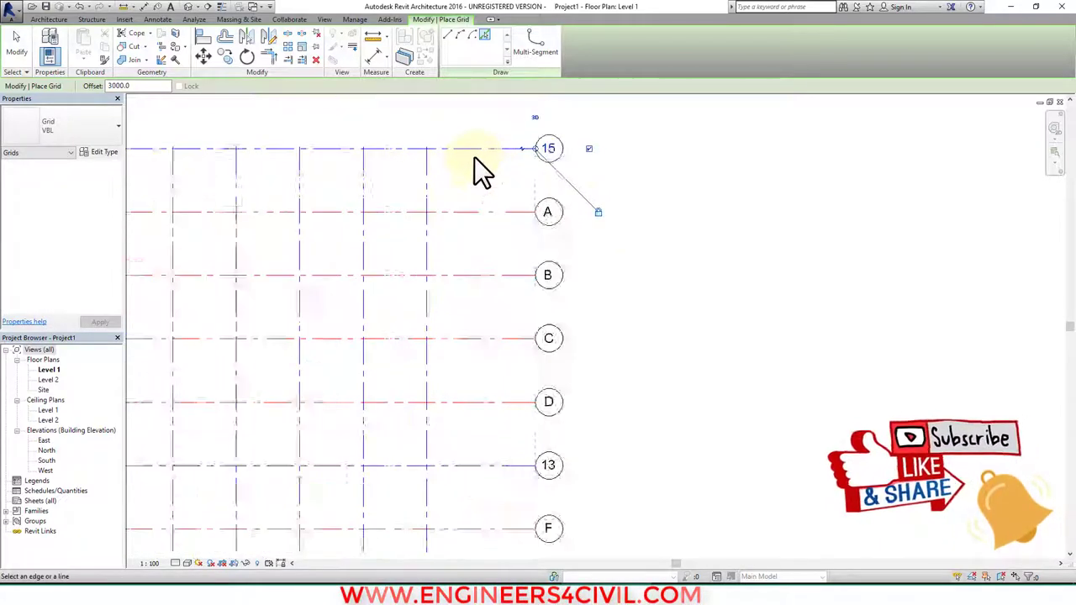
scroll(500, 148, "up", 2)
left_click(500, 148)
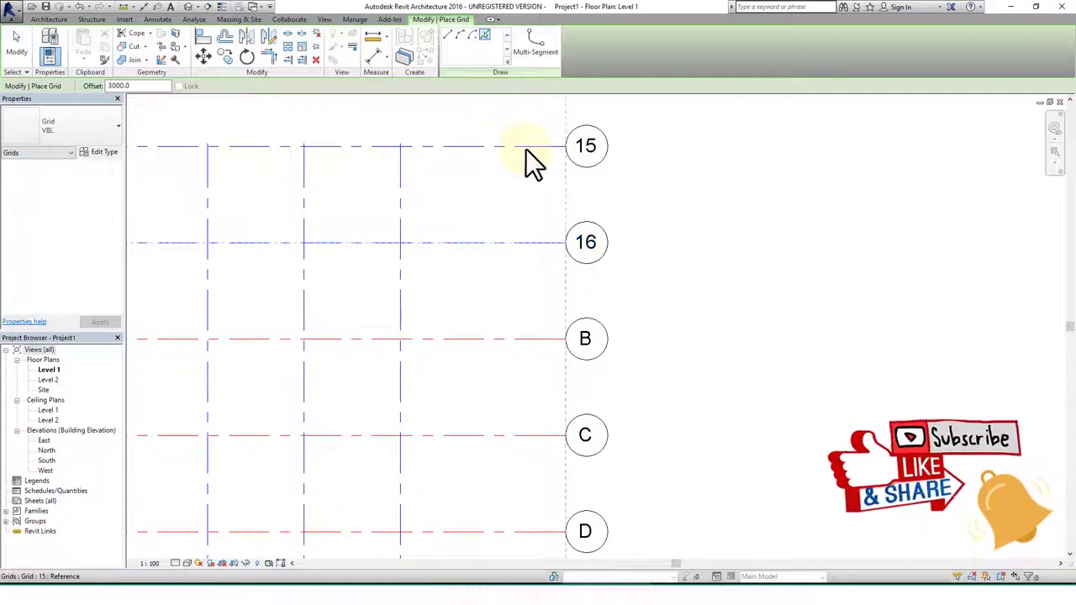
left_click(527, 148)
left_click(529, 149)
key("Escape")
key("Escape")
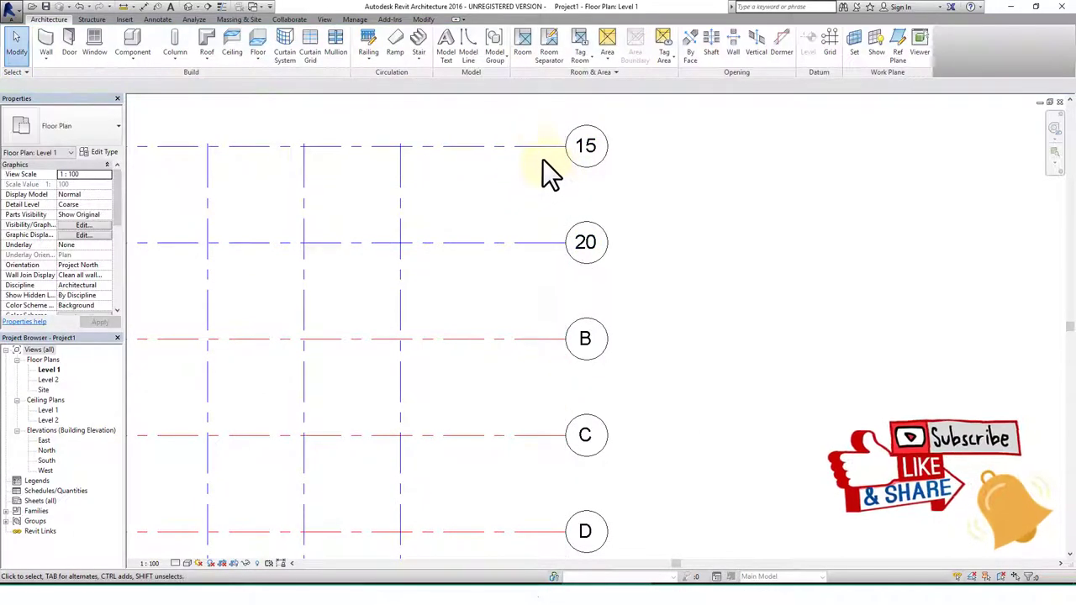
left_click(539, 147)
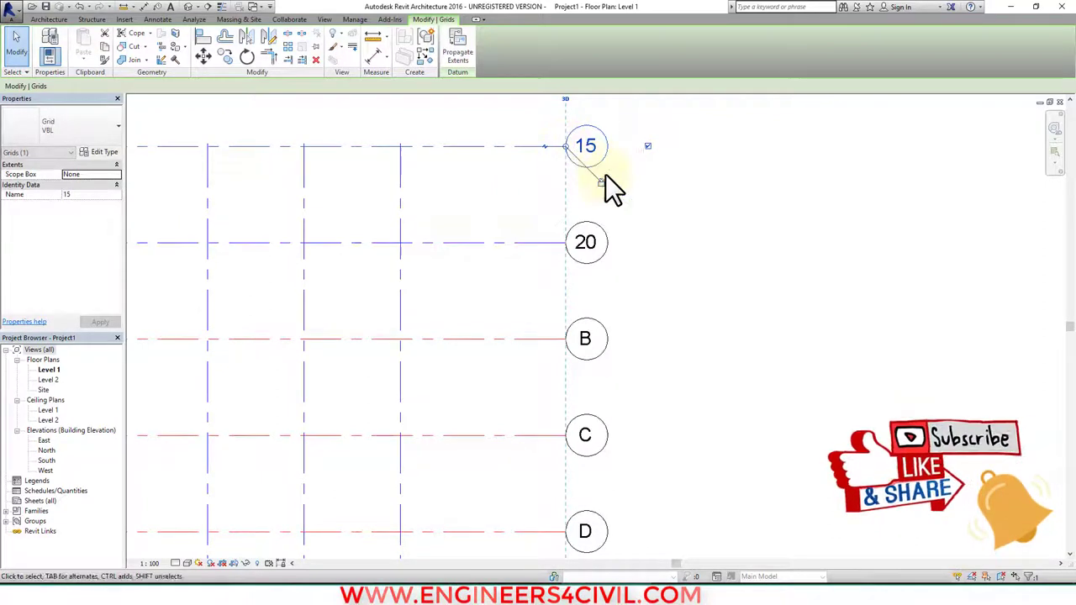
Step: Toggle grid 15's bubble off and back on, then pan along the grids
left_click(648, 146)
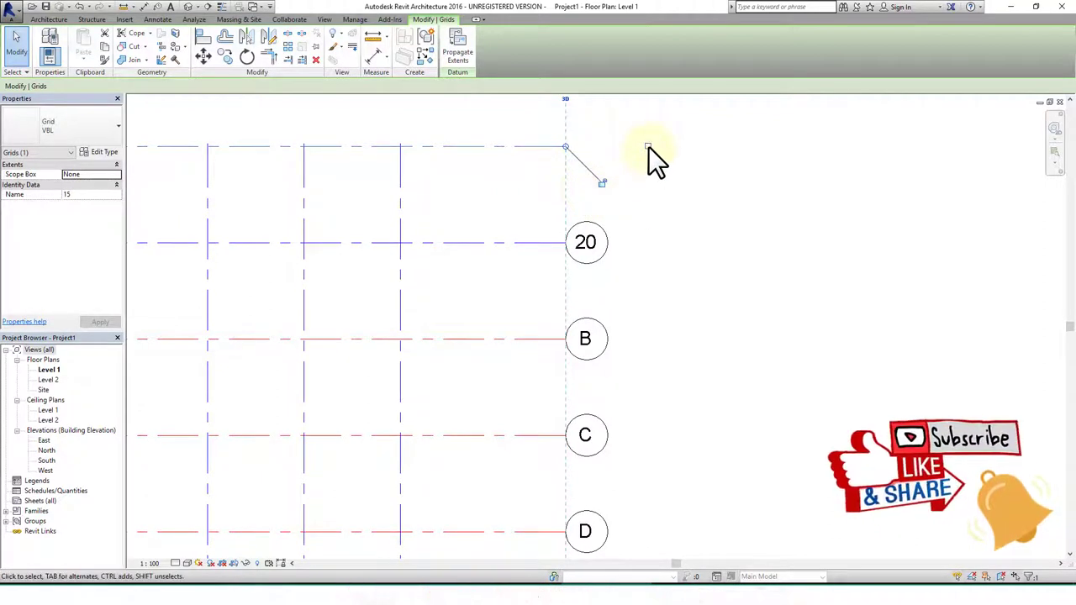
left_click(648, 147)
scroll(648, 159, "down", 2)
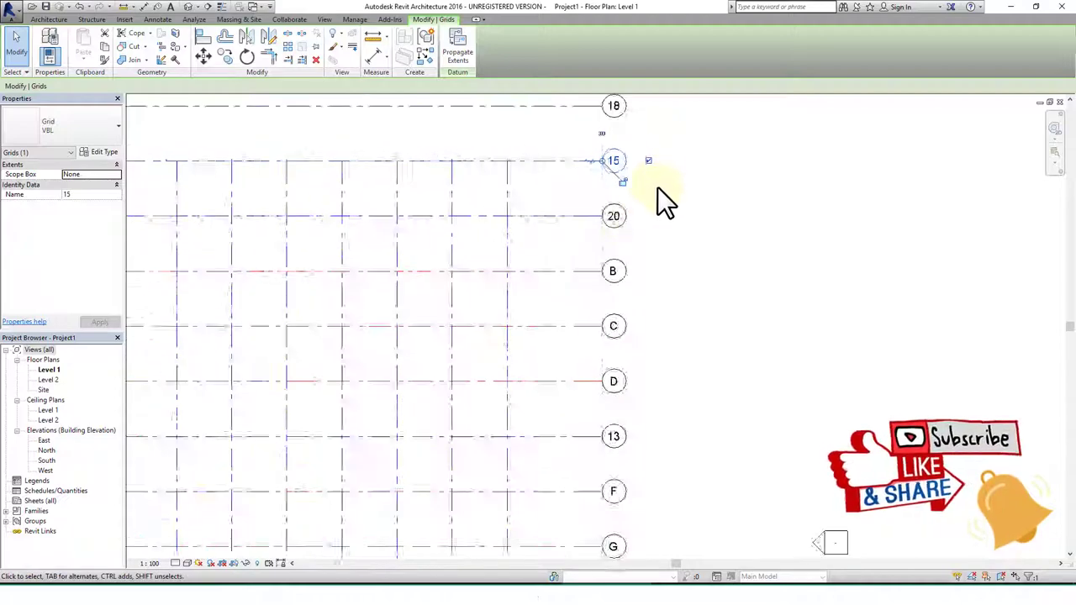
scroll(661, 200, "down", 2)
mouse_move(305, 223)
middle_mouse_down()
mouse_move(755, 287)
mouse_move(800, 284)
middle_mouse_up()
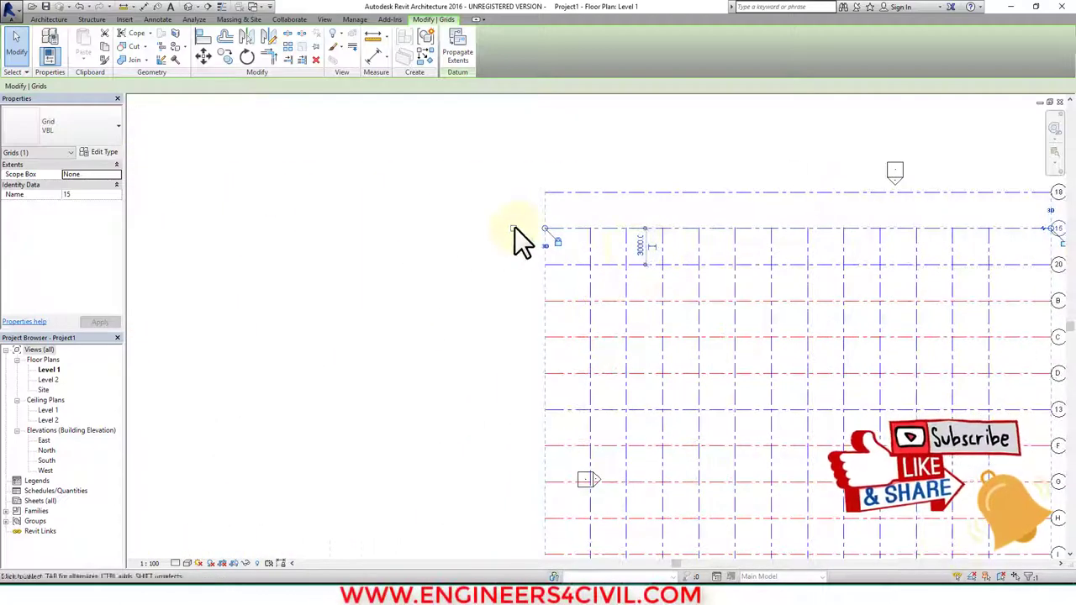
middle_click_drag(732, 243, 422, 252)
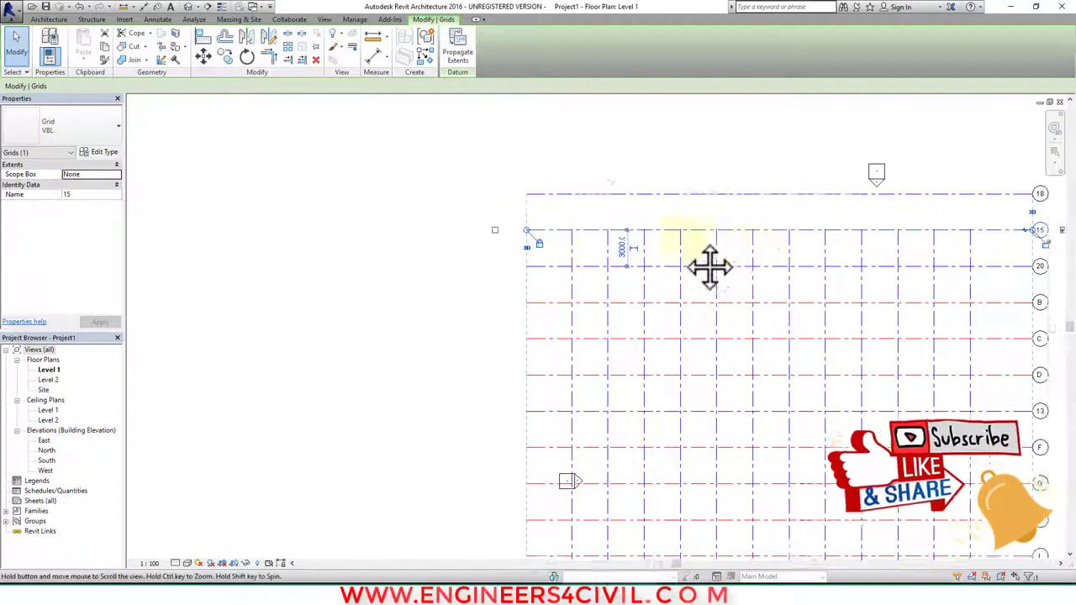
scroll(751, 204, "up", 2)
scroll(760, 233, "up", 1)
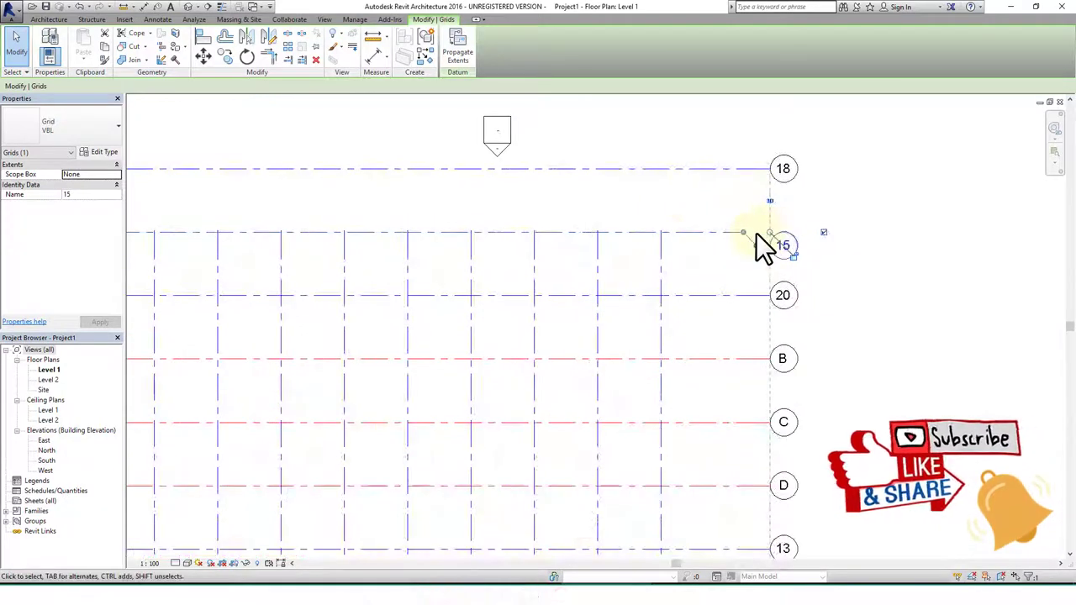
Step: Add an elbow to grid 20's bubble end so it clears the neighbouring bubble
left_click(757, 296)
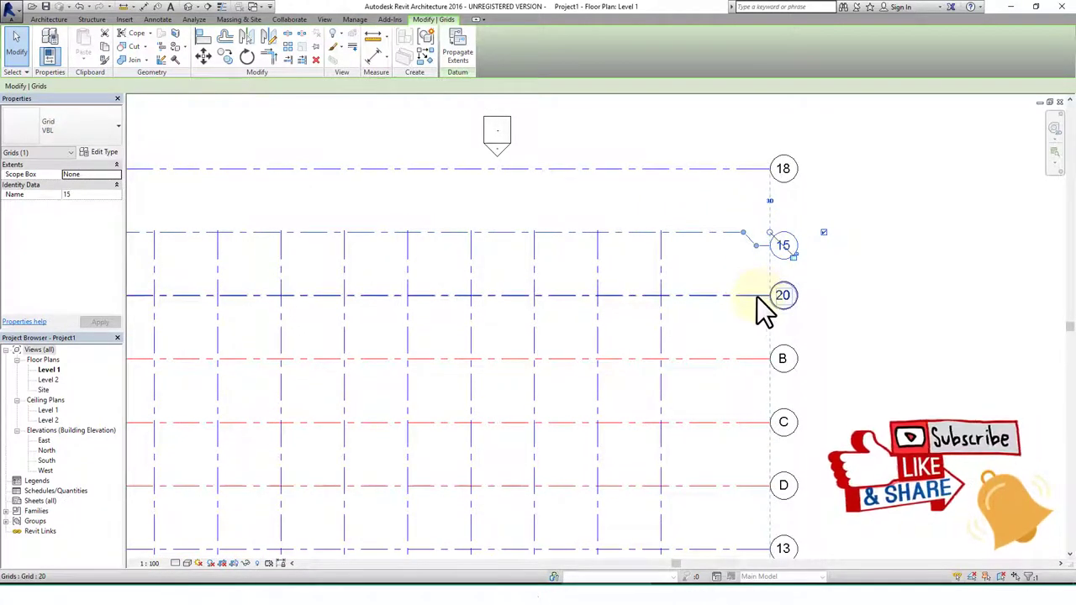
left_click(756, 296)
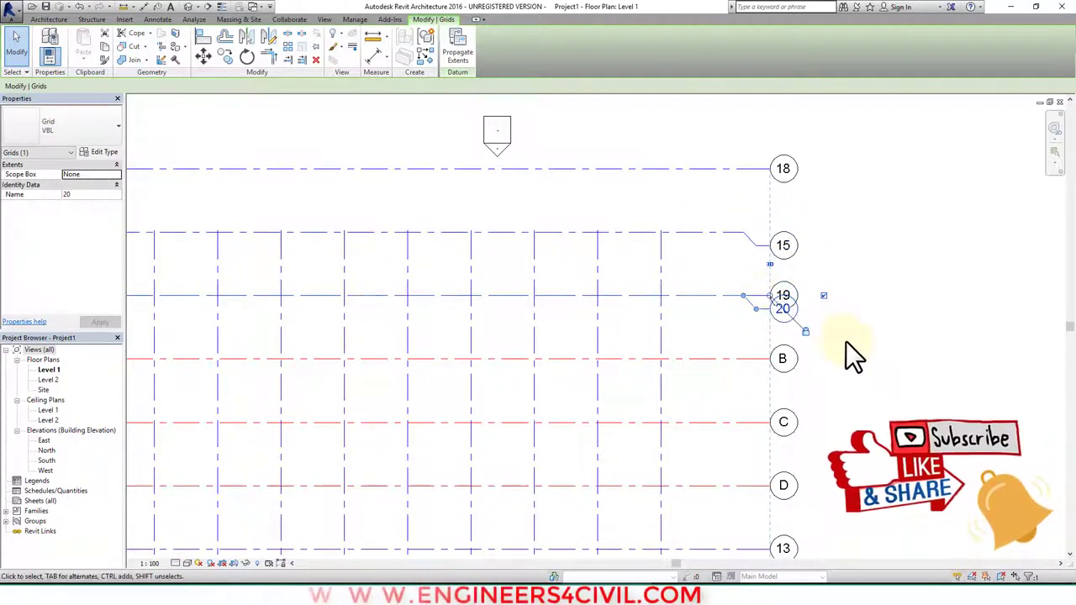
left_click(905, 351)
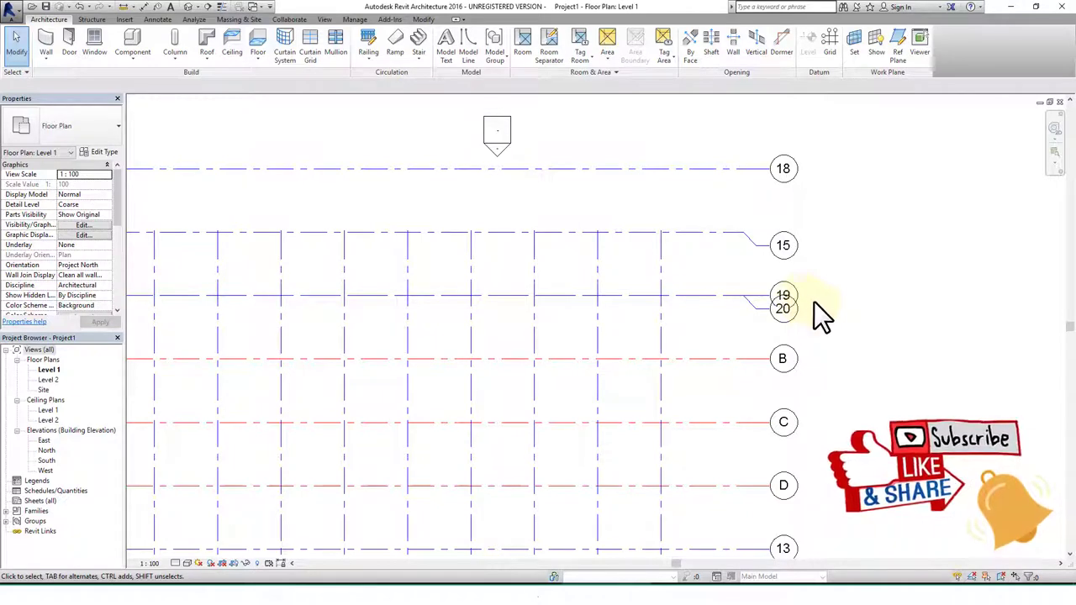
scroll(820, 301, "down", 2)
scroll(848, 304, "down", 1)
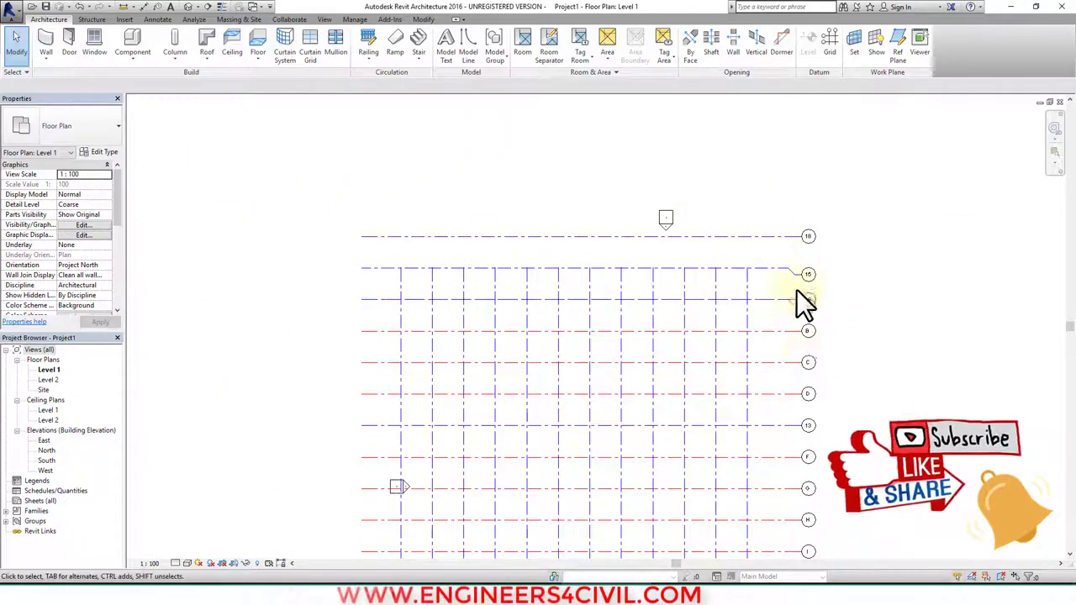
Step: Add an elbow to grid A's bubble end, offsetting it from the bubbles below
scroll(852, 290, "up", 3)
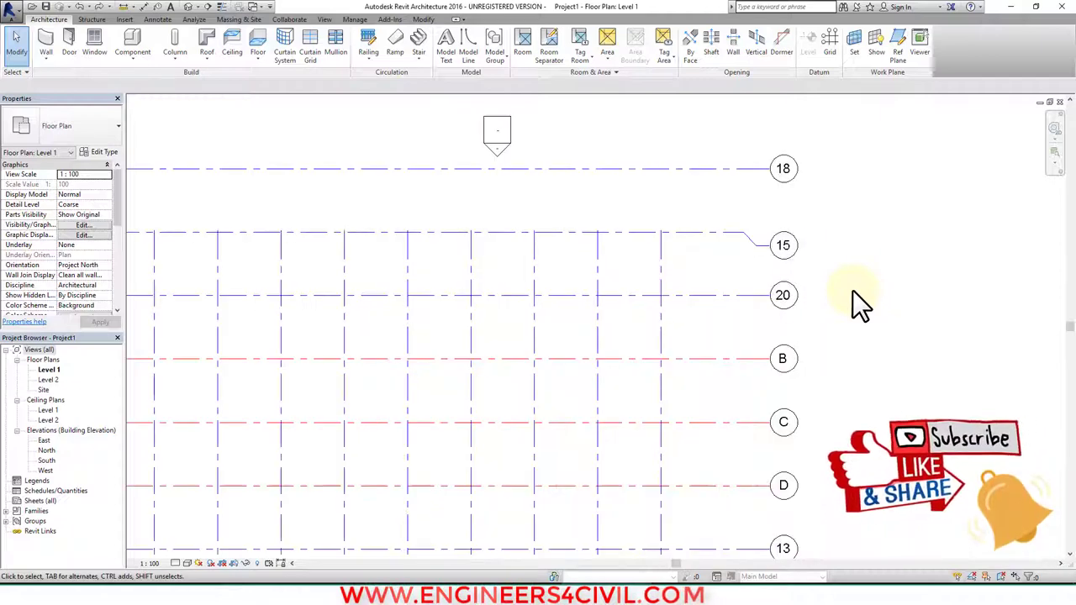
scroll(852, 290, "down", 4)
scroll(853, 290, "up", 6)
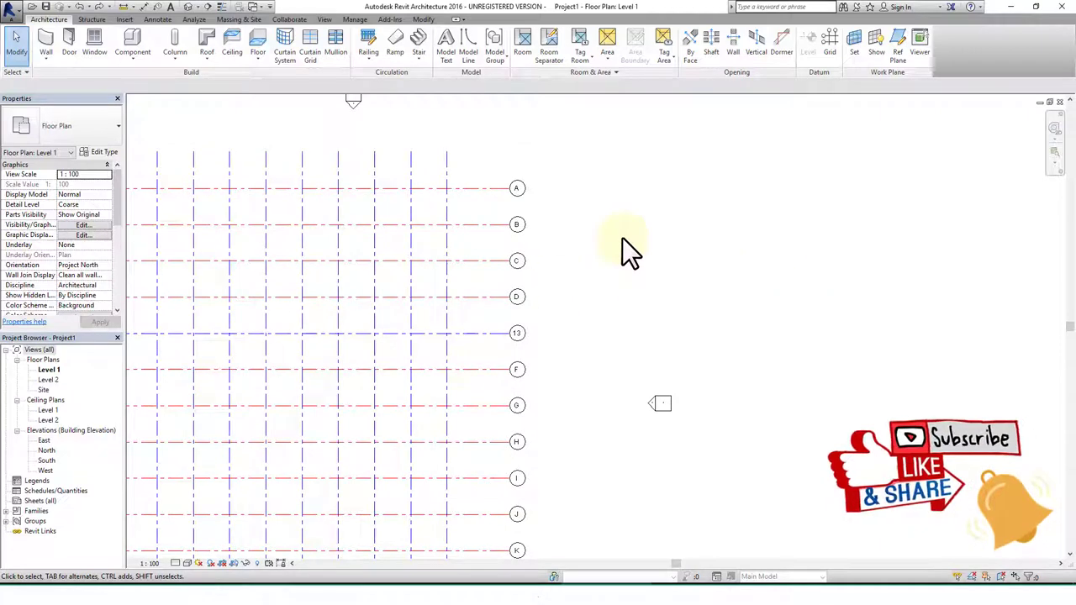
middle_click_drag(622, 239, 787, 271)
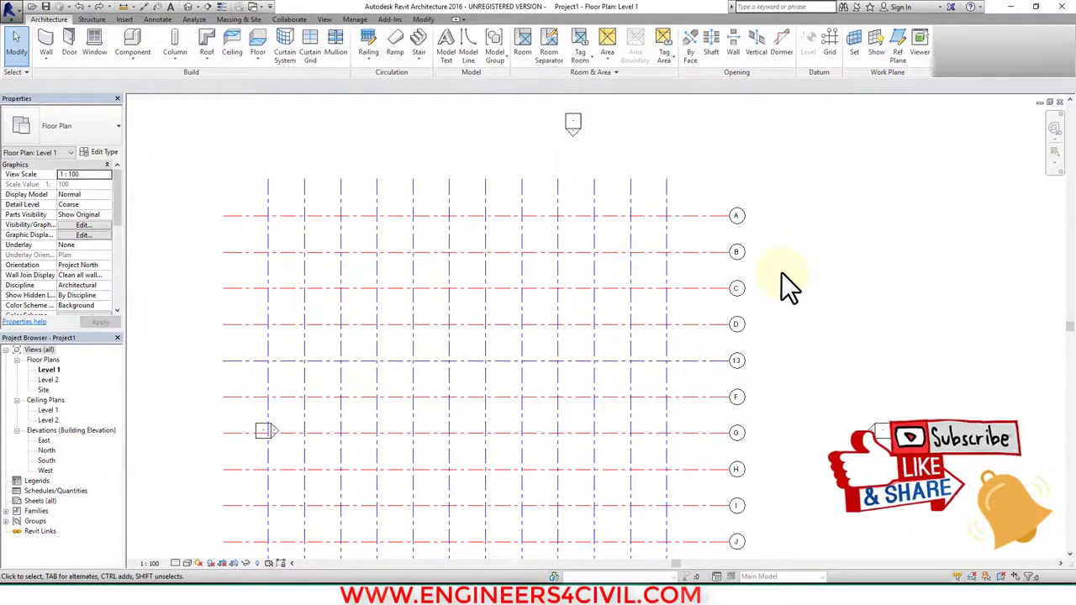
left_click(715, 217)
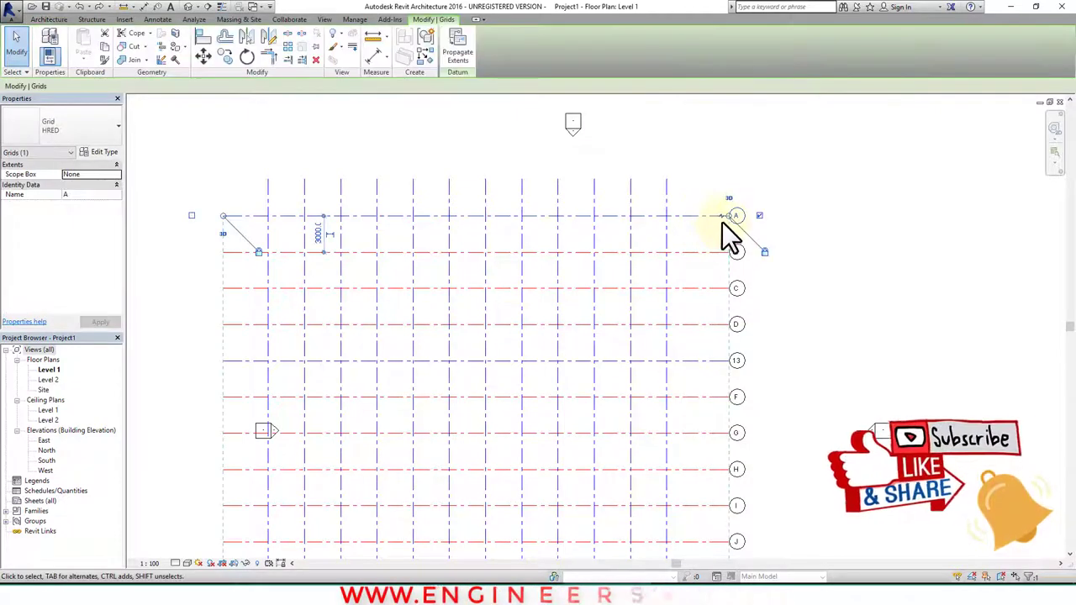
left_click(804, 281)
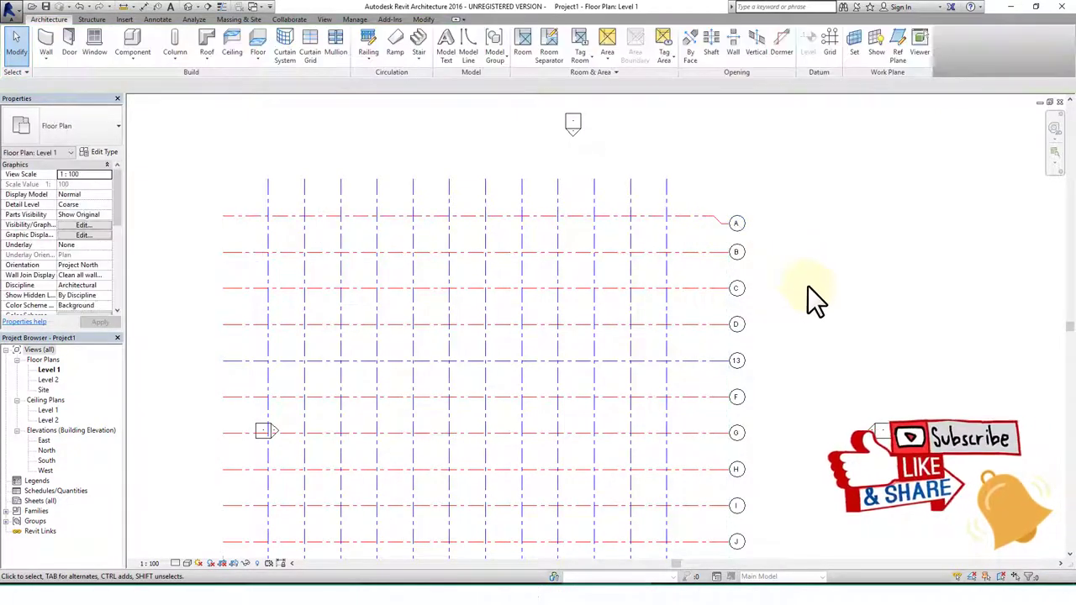
scroll(835, 297, "down", 2)
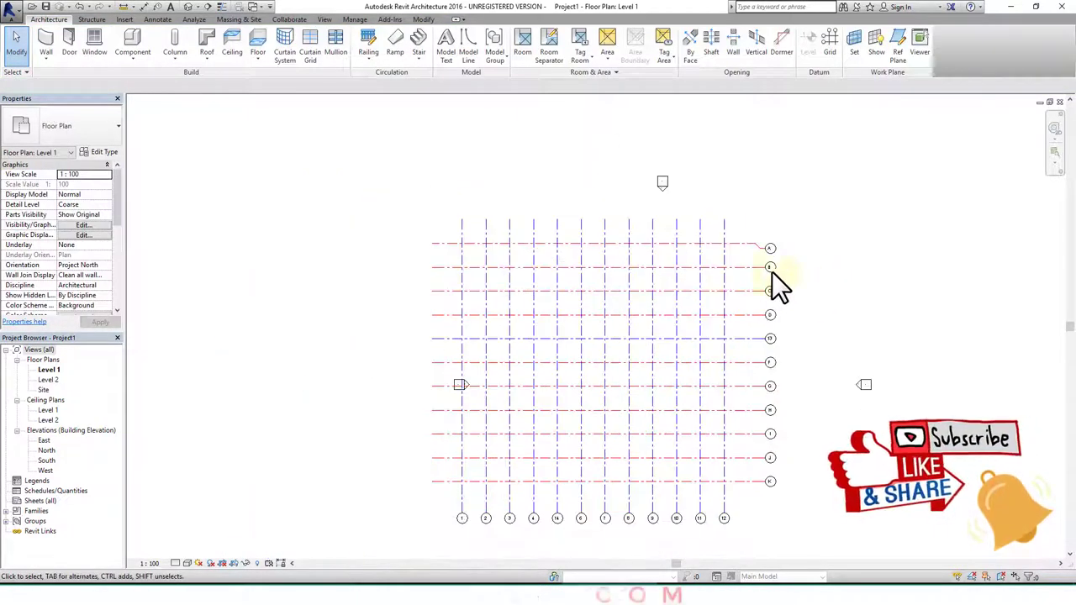
Step: Turn on grid 12's top-end bubble and start the Generic - 200mm wall tool
left_click(723, 253)
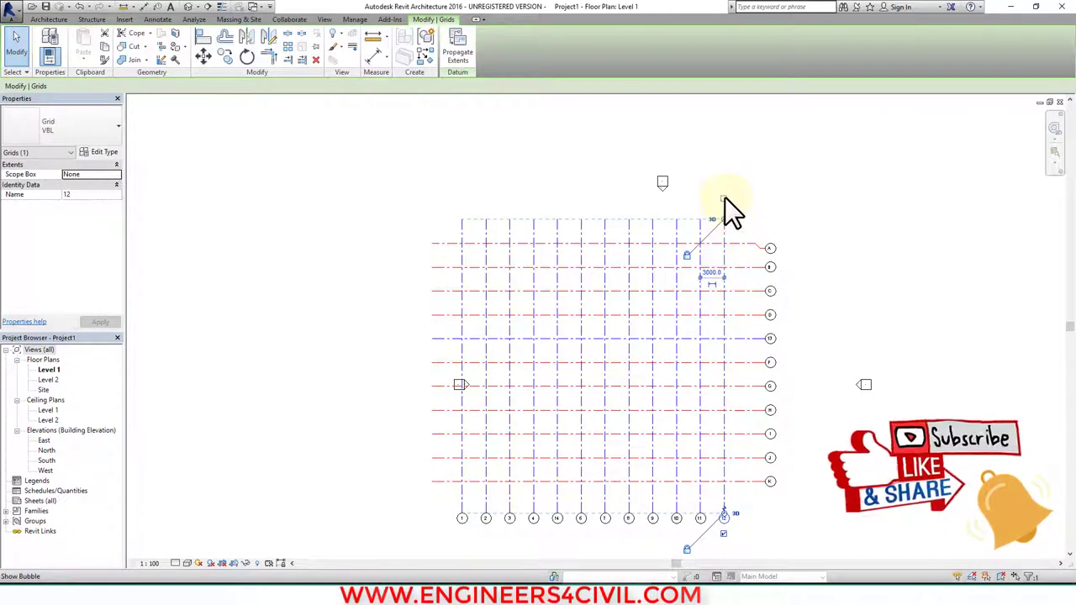
left_click(855, 250)
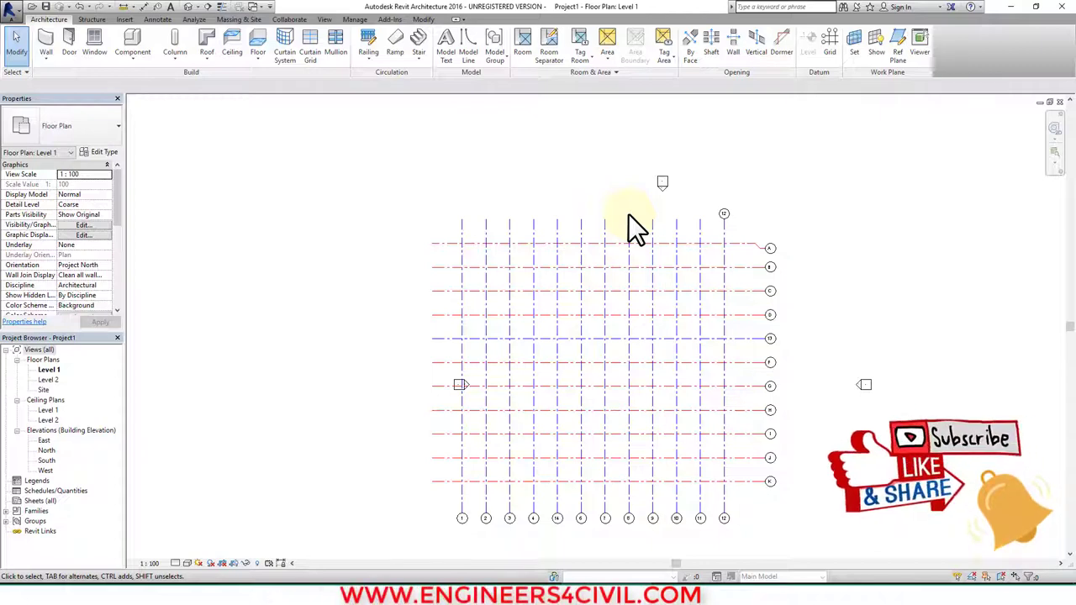
left_click(43, 41)
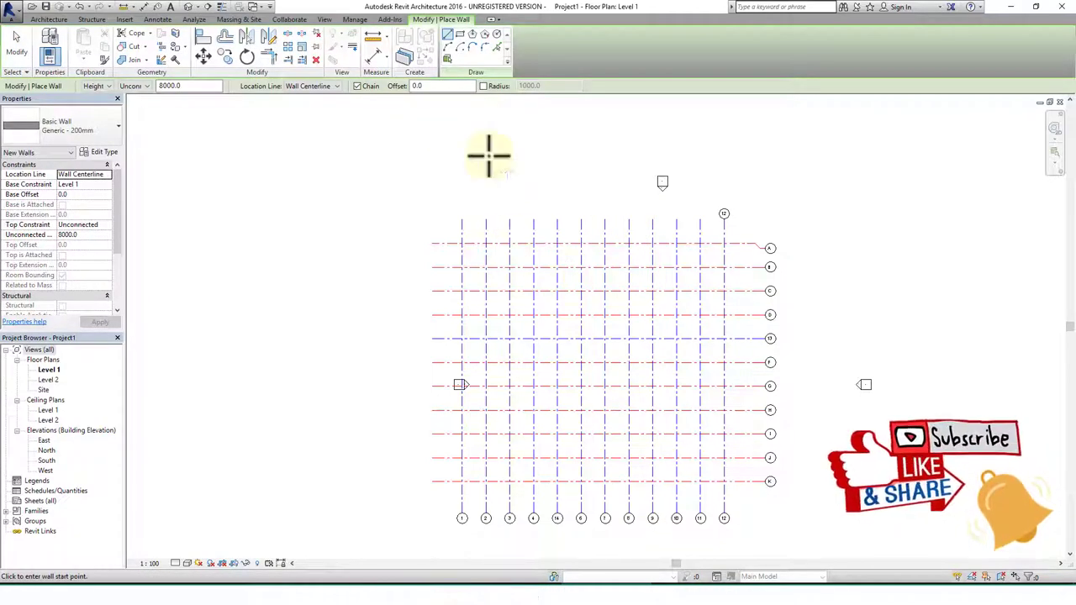
Step: Draw a closed generic wall loop through B/3, B/9, F/9, F/7, D/7, D/3 and back to B/3
left_click(47, 20)
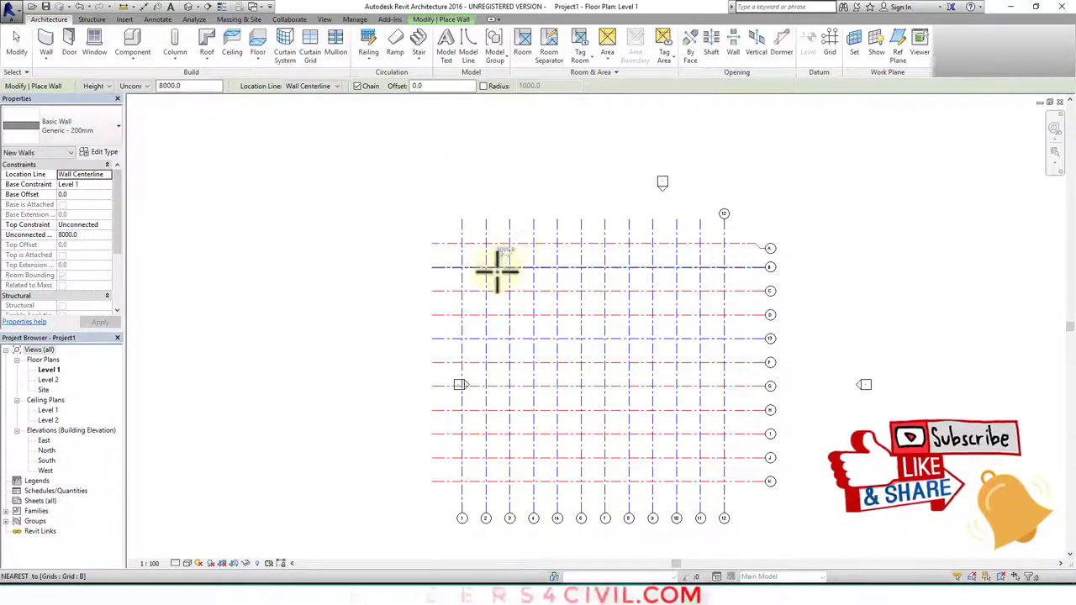
middle_click_drag(509, 317, 479, 241)
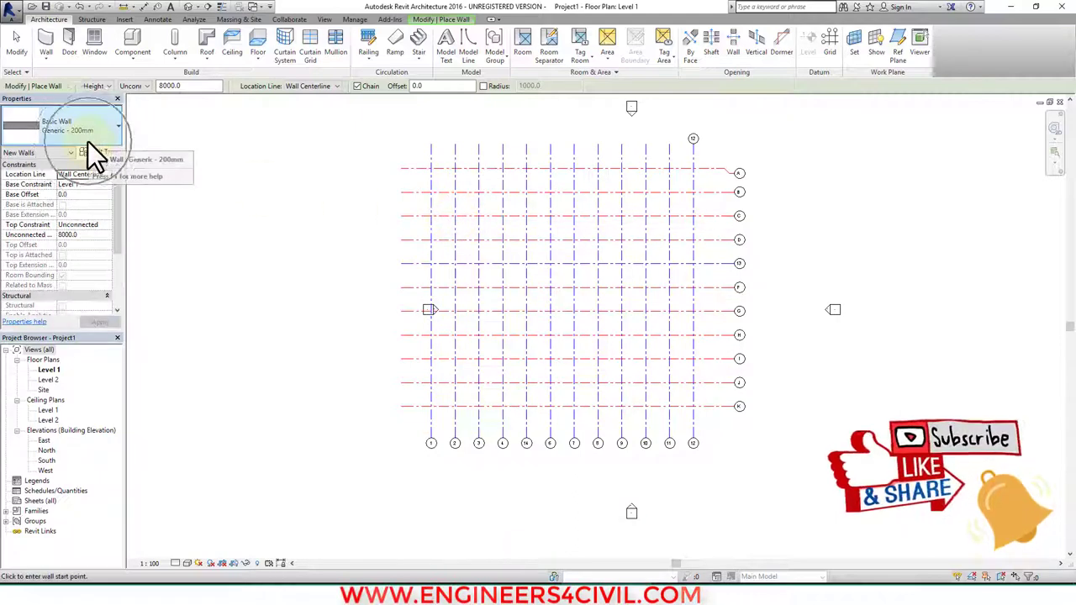
scroll(492, 196, "up", 2)
left_click(476, 191)
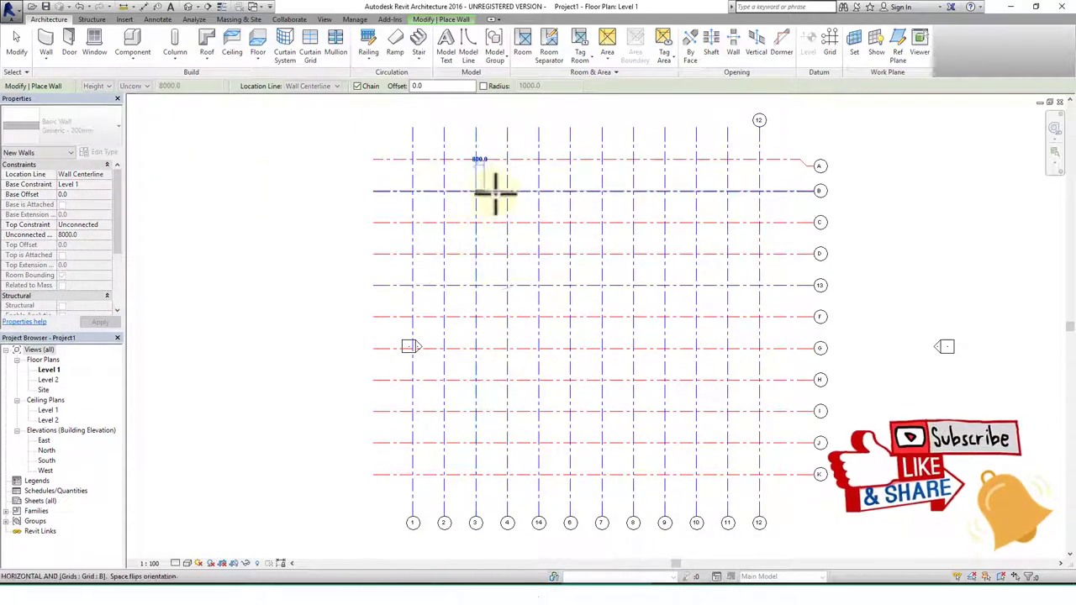
left_click(665, 192)
left_click(665, 317)
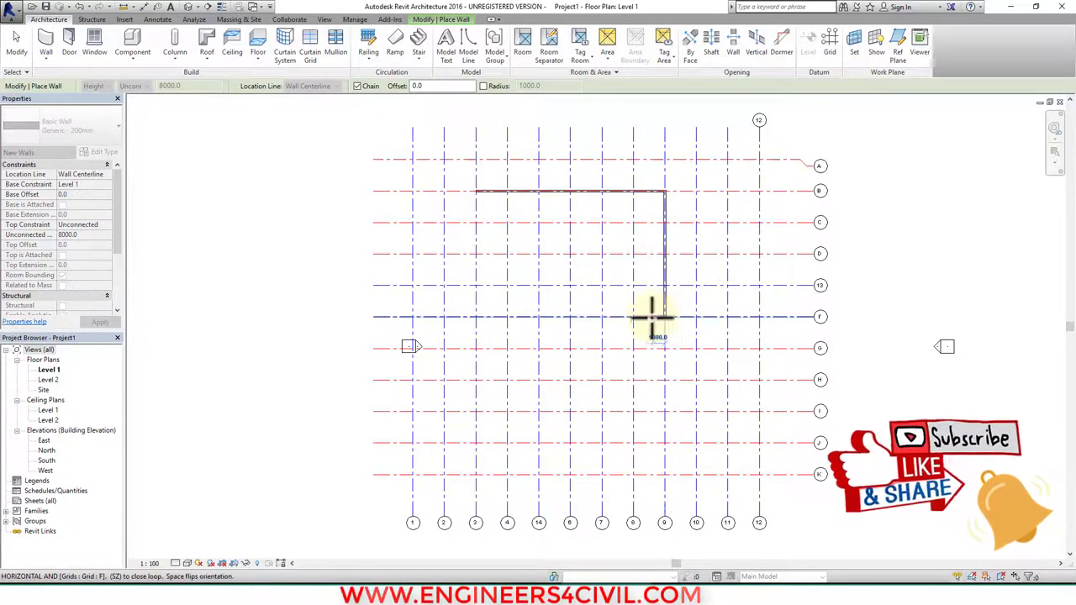
left_click(602, 317)
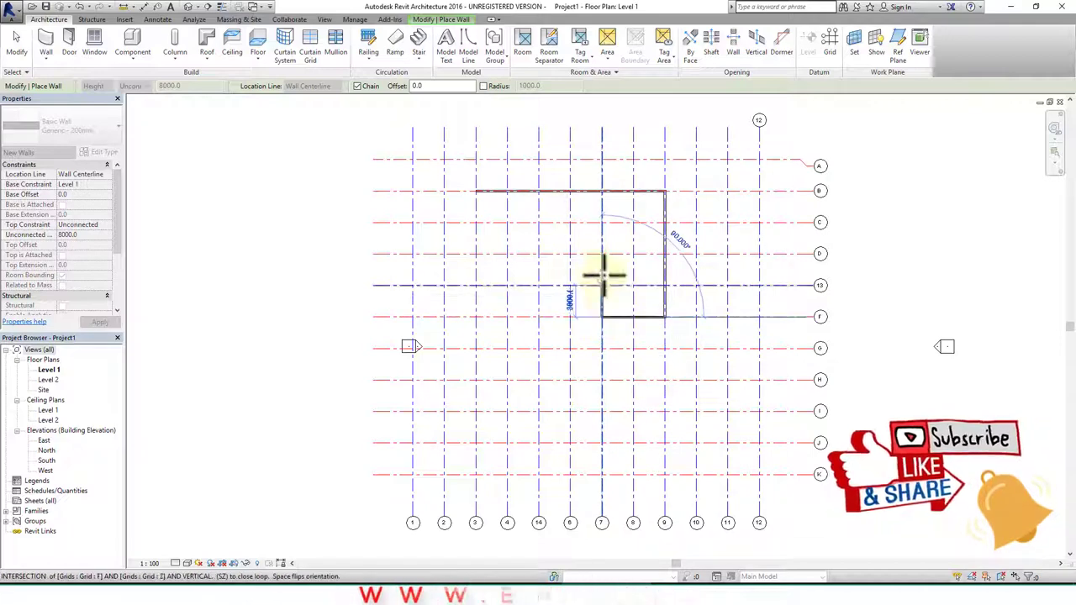
left_click(602, 254)
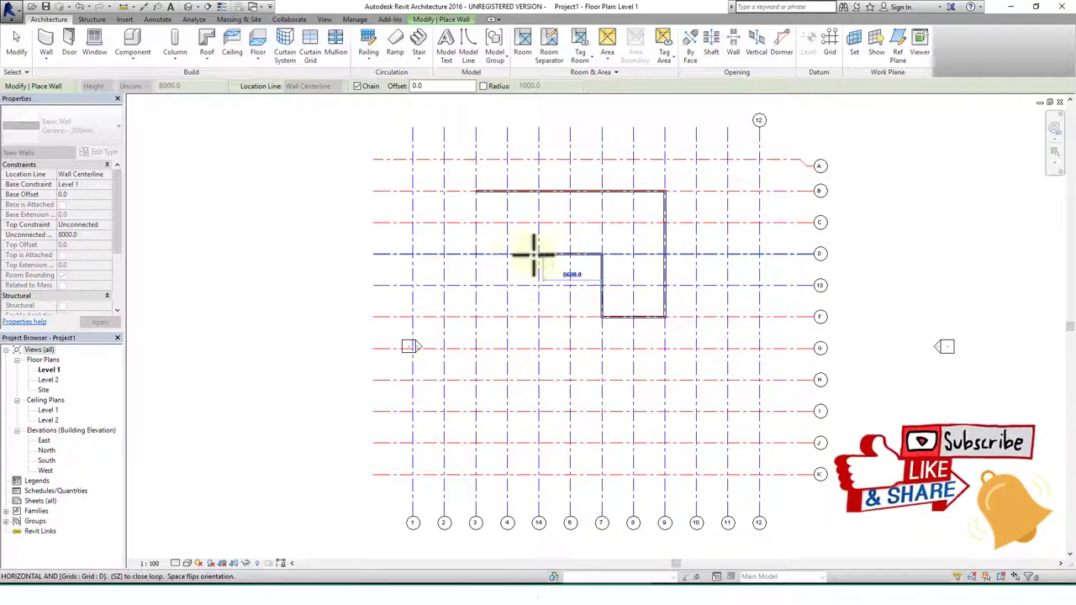
left_click(476, 254)
left_click(476, 192)
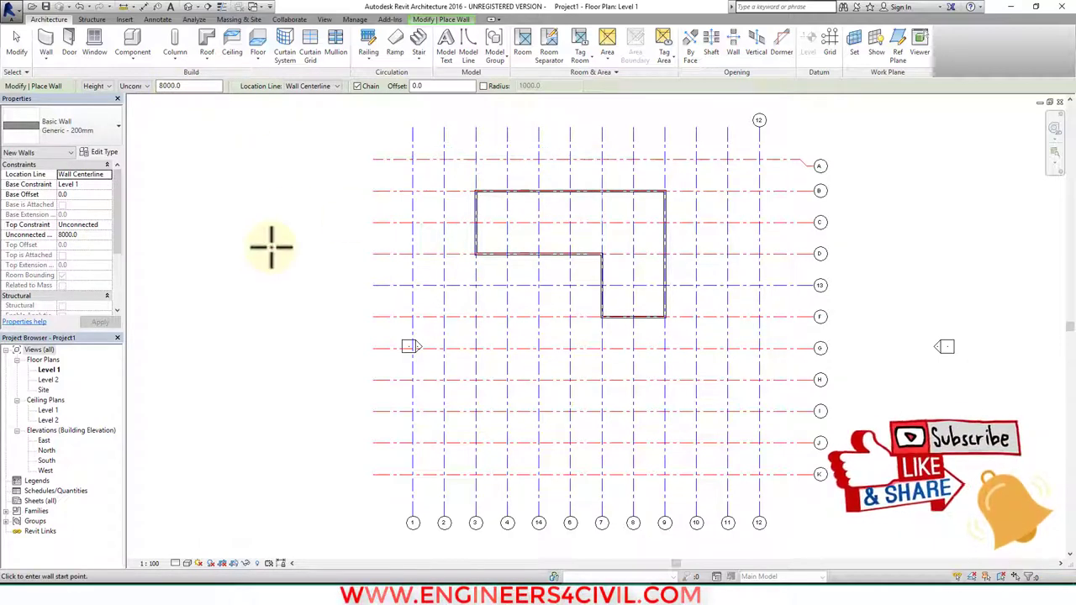
key("Escape")
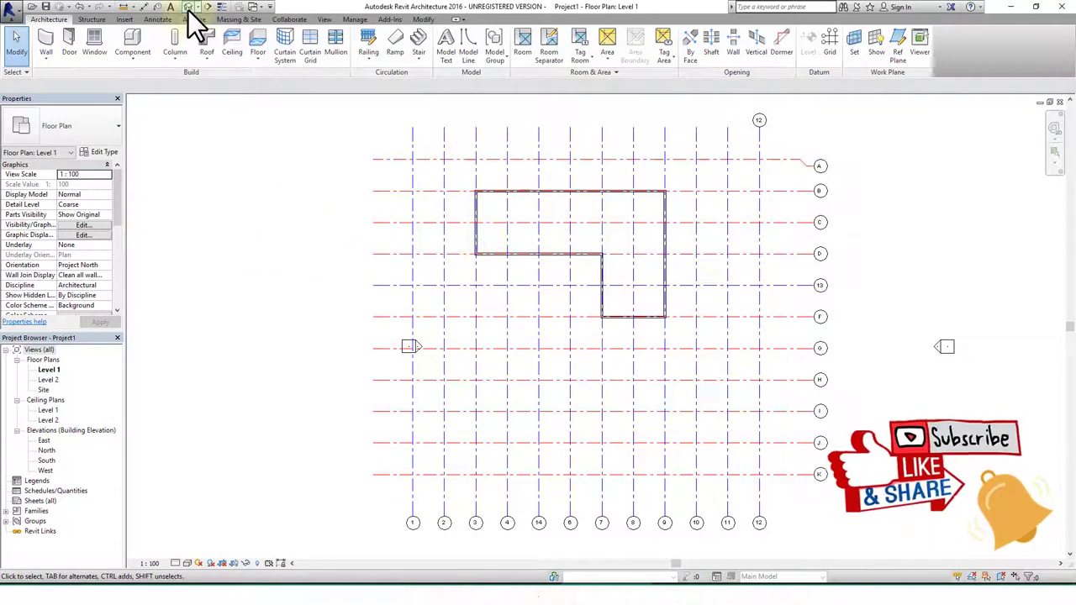
left_click(188, 9)
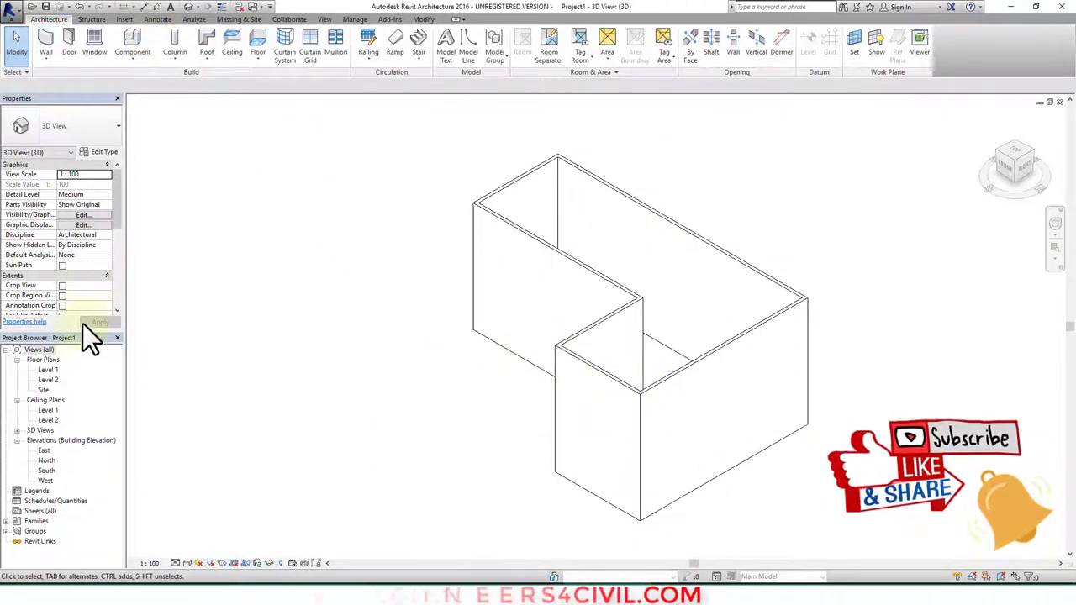
Step: Open the Level 1 floor plan and restart placing Generic - 200mm walls
left_click(48, 370)
double_click(48, 370)
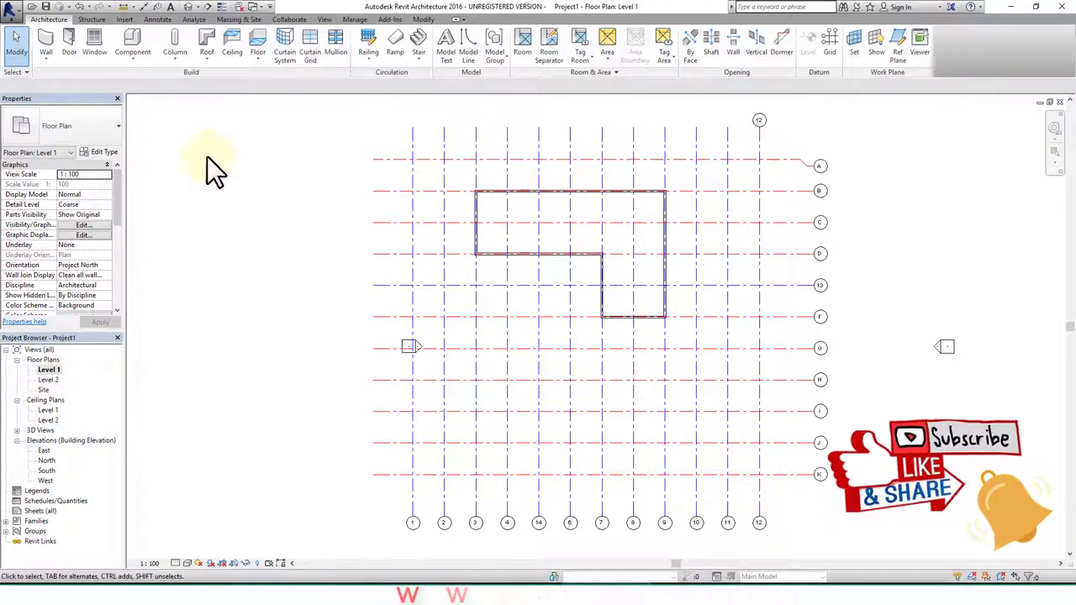
left_click(48, 40)
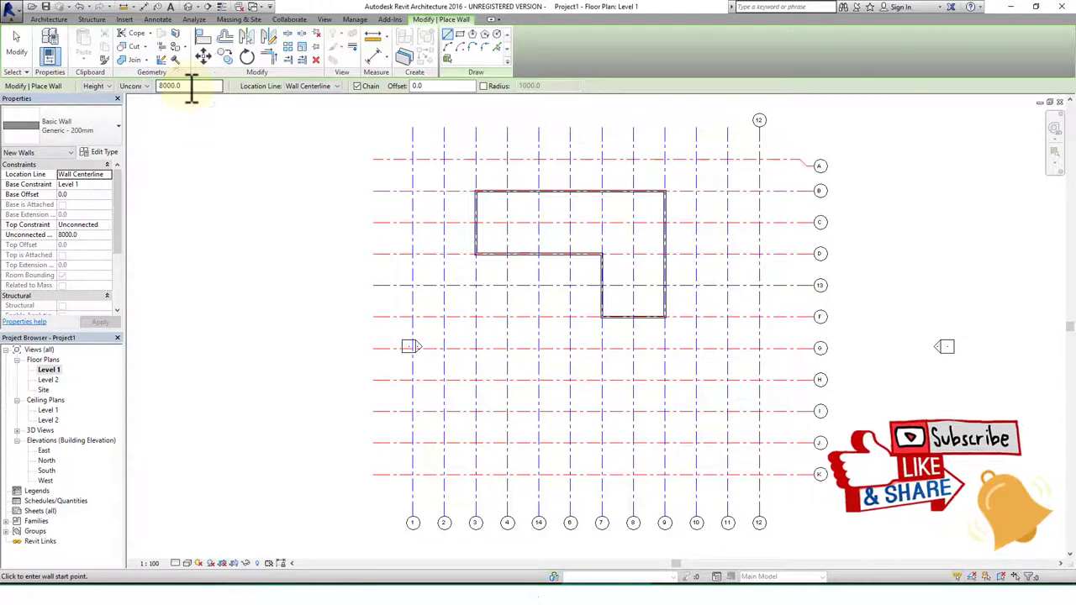
Step: Restart the 200mm generic wall and draw it from D/3 down grid 3 to H
key("Escape")
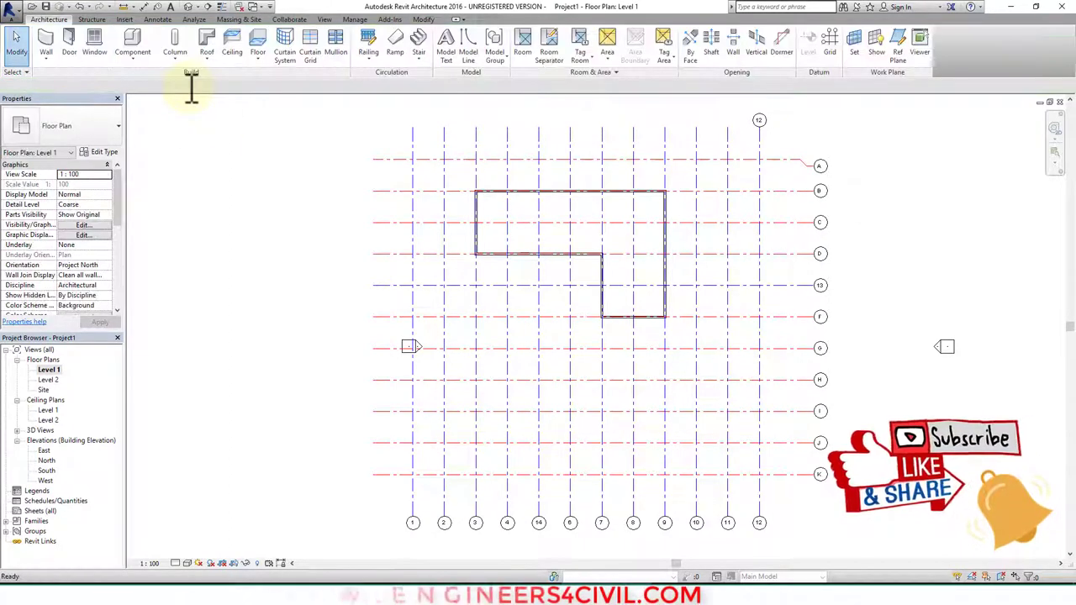
left_click(48, 47)
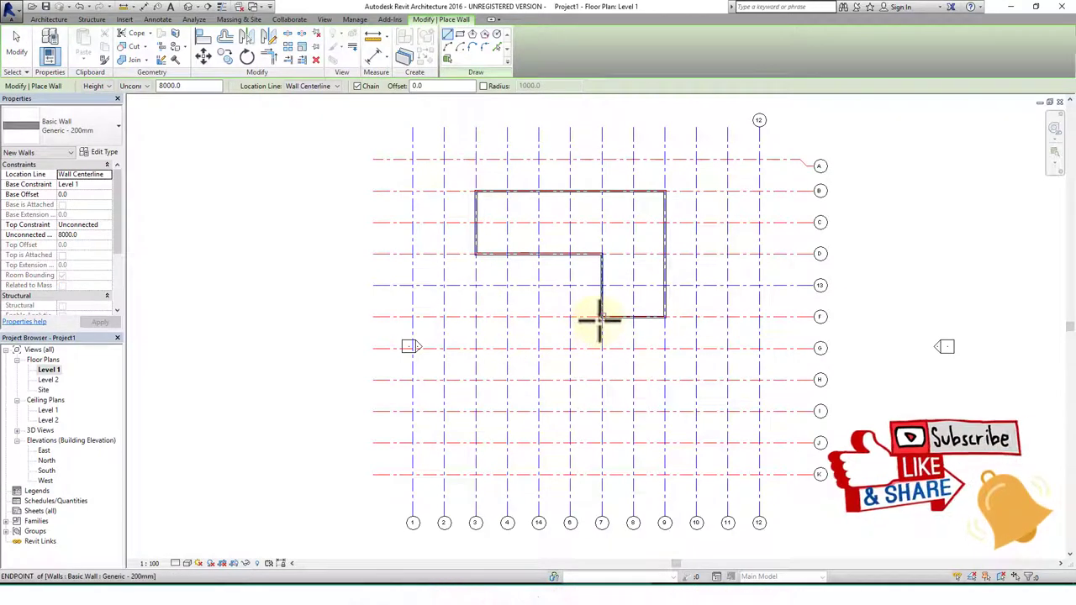
scroll(475, 251, "up", 2)
scroll(476, 249, "up", 1)
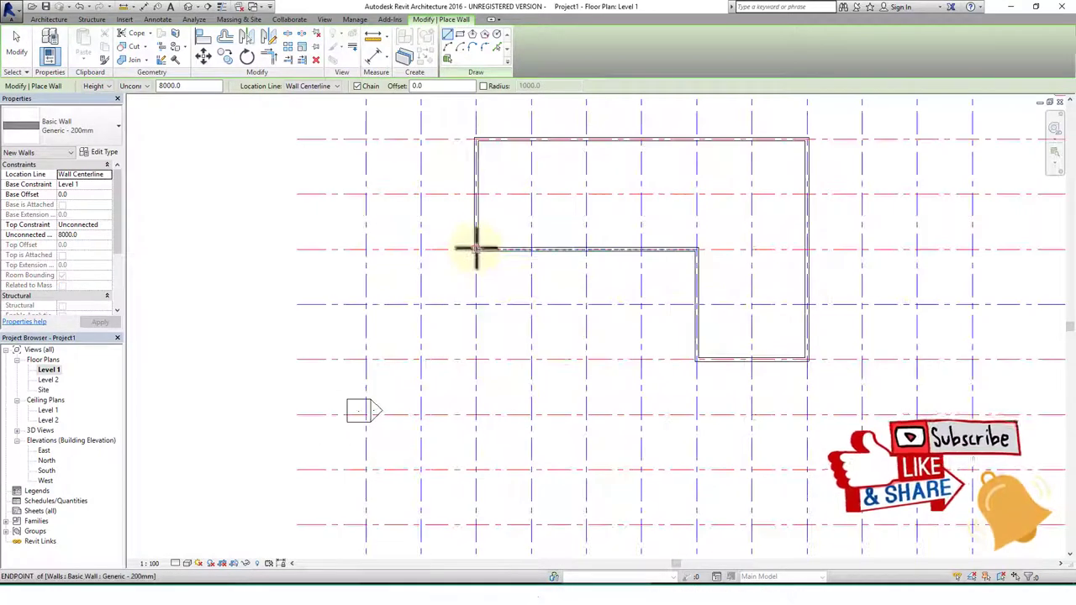
left_click(476, 250)
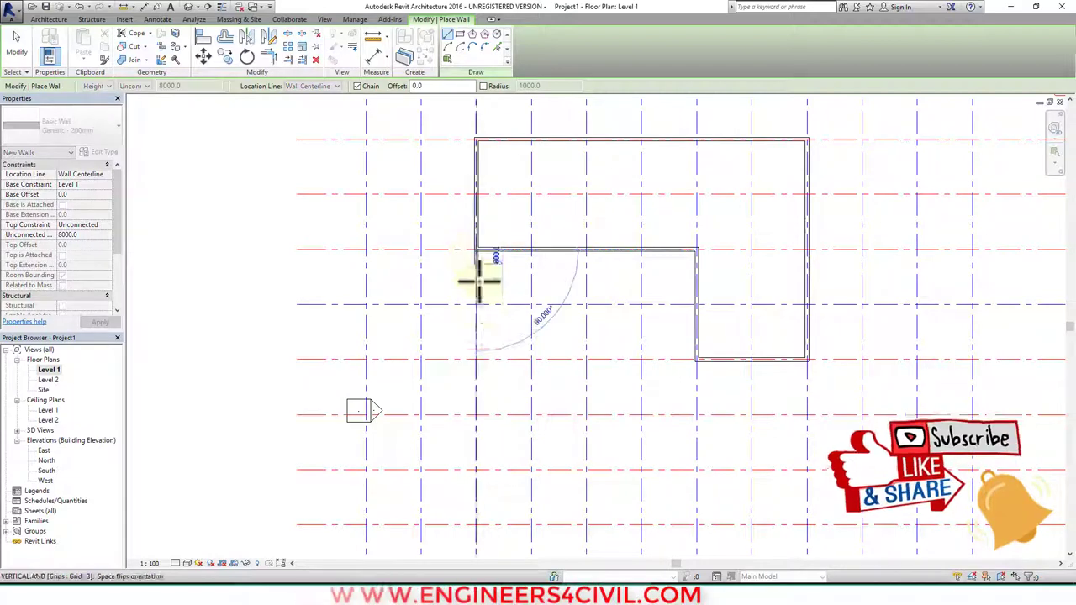
scroll(478, 290, "down", 2)
scroll(482, 307, "down", 1)
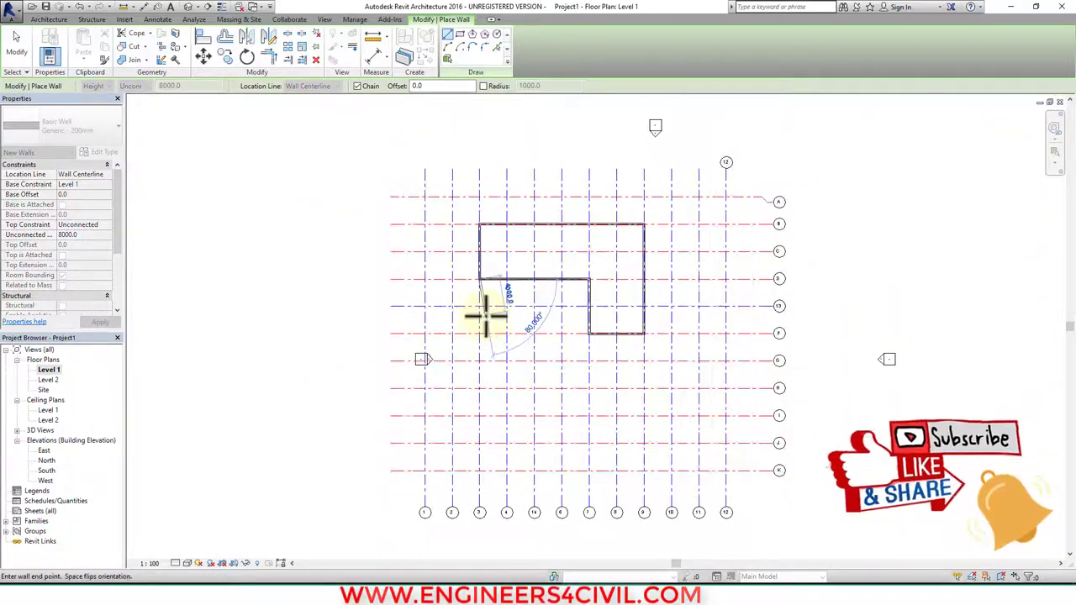
left_click(479, 387)
Step: Continue the wall chain through H/14, K/14, K/7, H/7 and H/9, ending at F/9
left_click(534, 387)
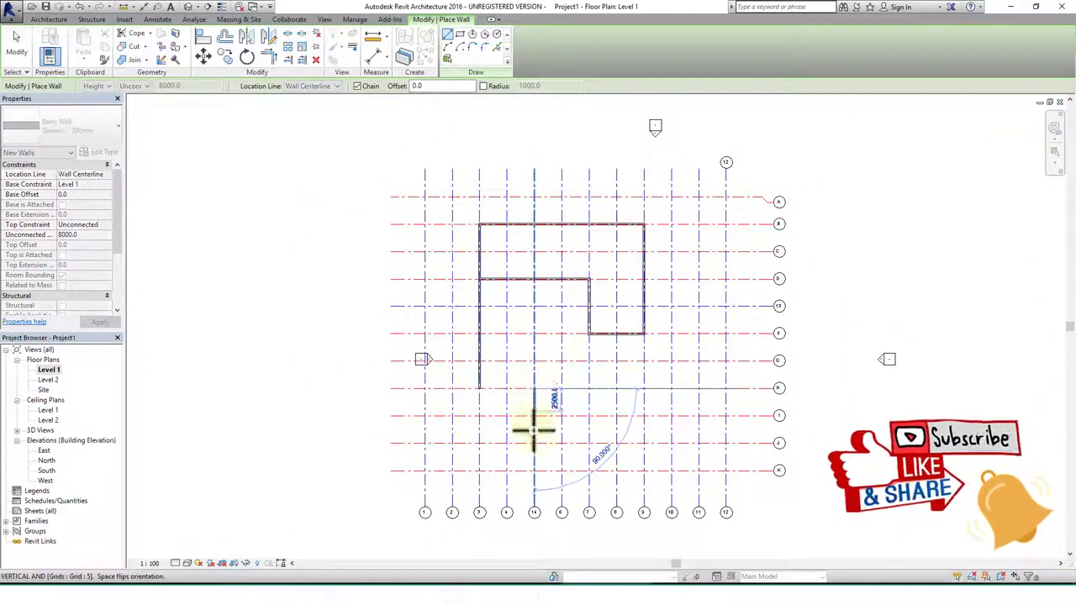
left_click(534, 471)
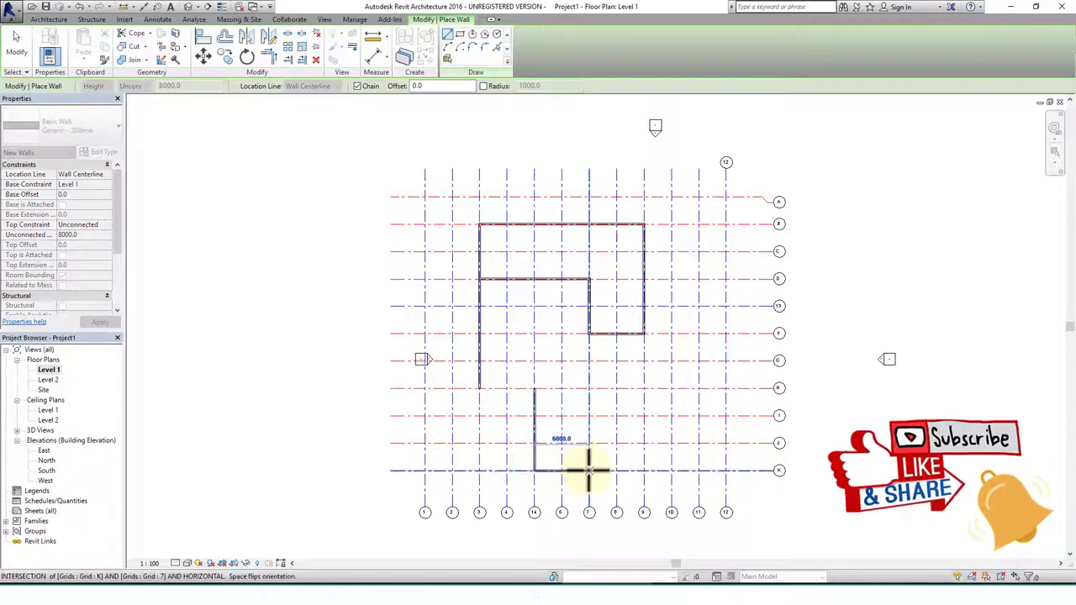
left_click(589, 471)
left_click(589, 388)
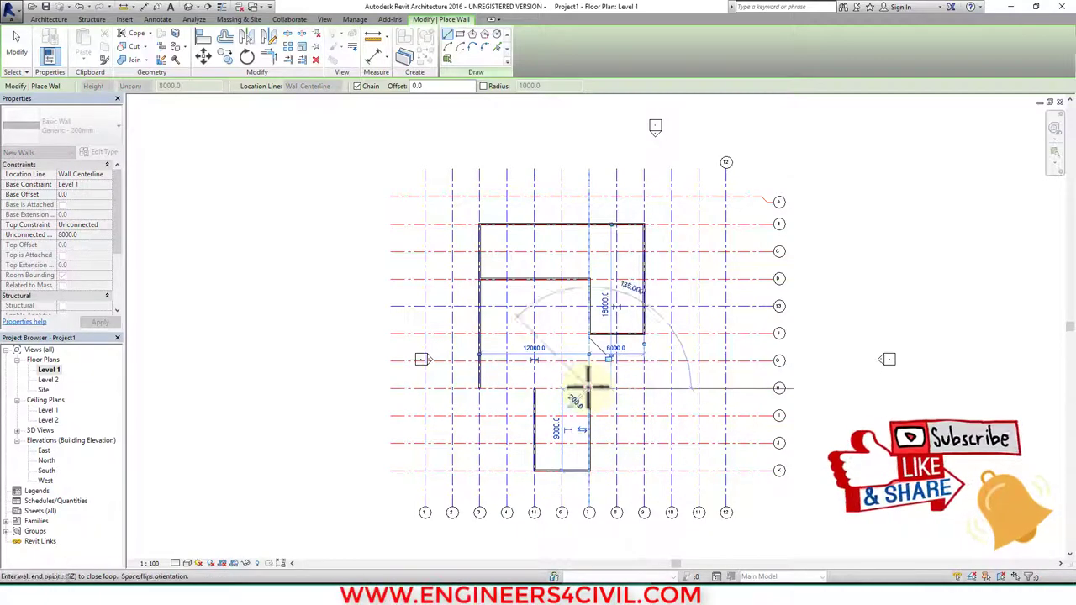
left_click(644, 388)
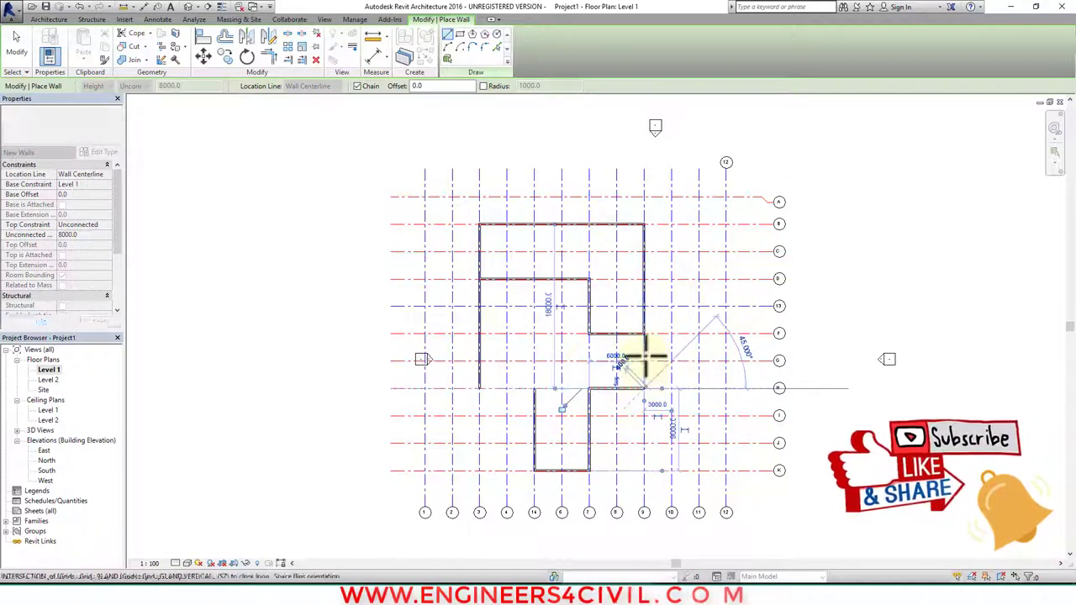
left_click(644, 333)
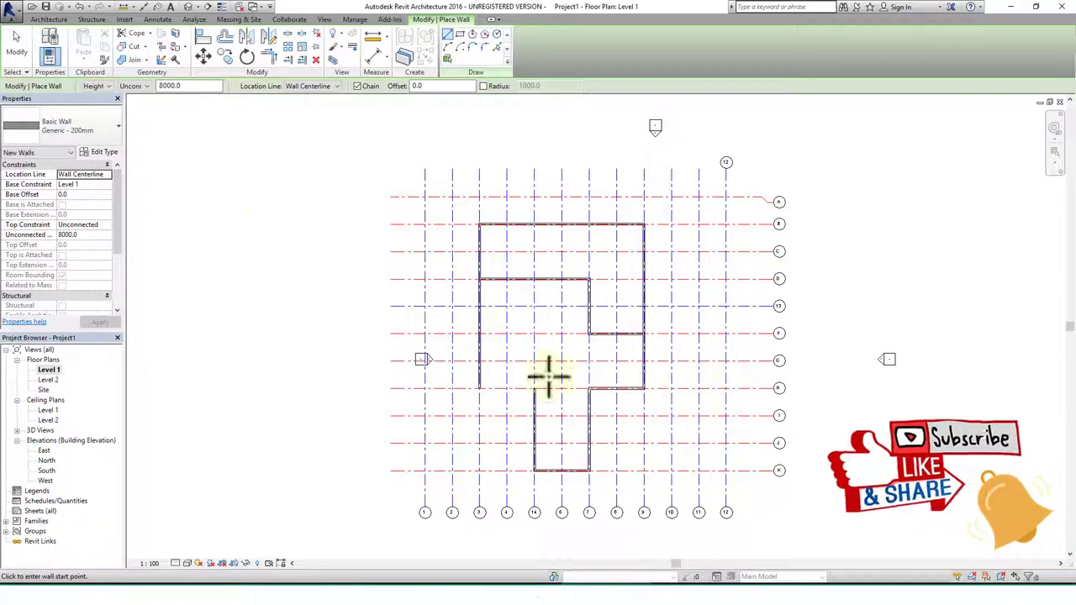
Step: Switch to the default 3D view and recentre the wall model
left_click(188, 9)
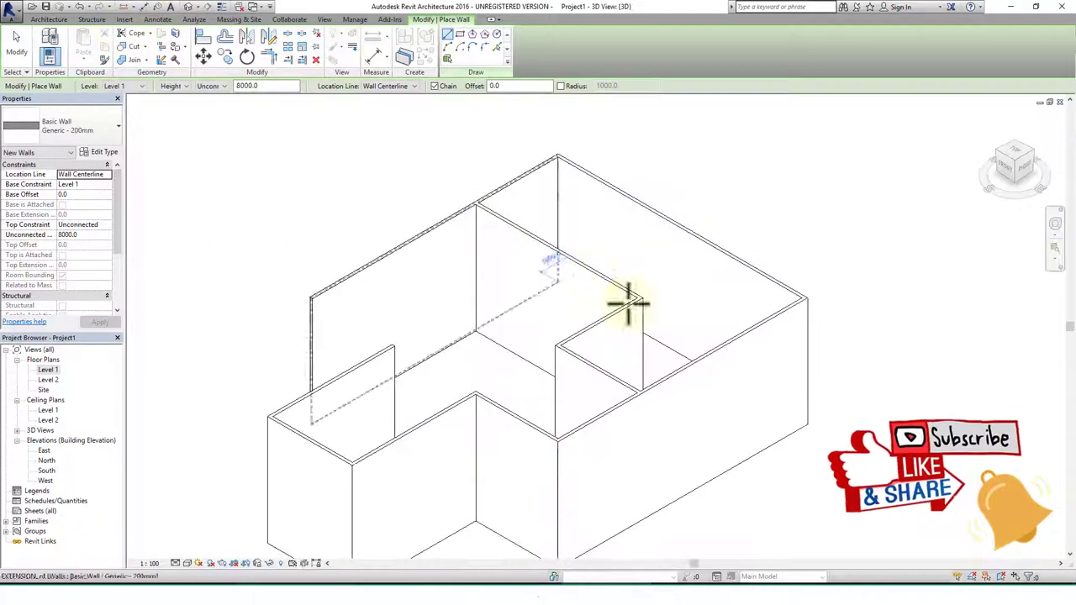
scroll(685, 396, "down", 2)
middle_click_drag(690, 449, 660, 361)
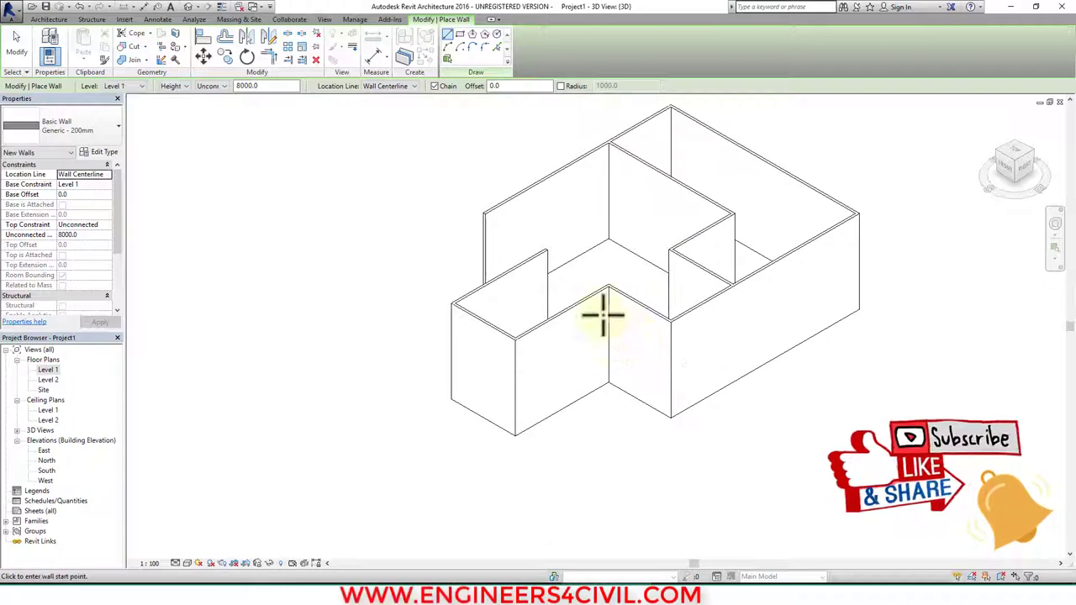
Step: End the stray wall command and set the 3D view's visual style to Shaded
left_click(196, 564)
left_click(404, 541)
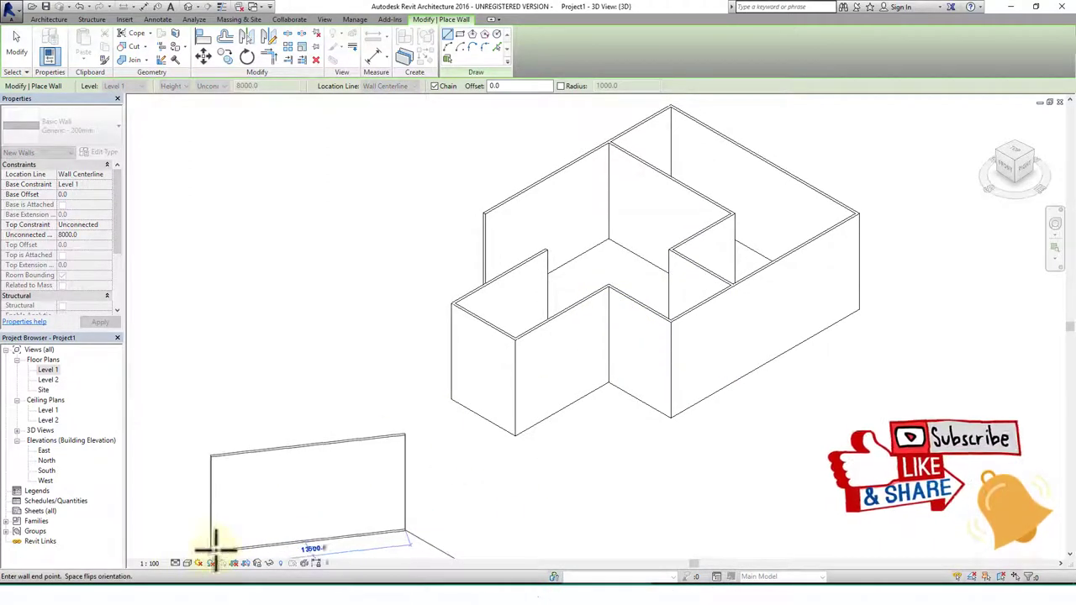
key("Escape")
left_click(197, 564)
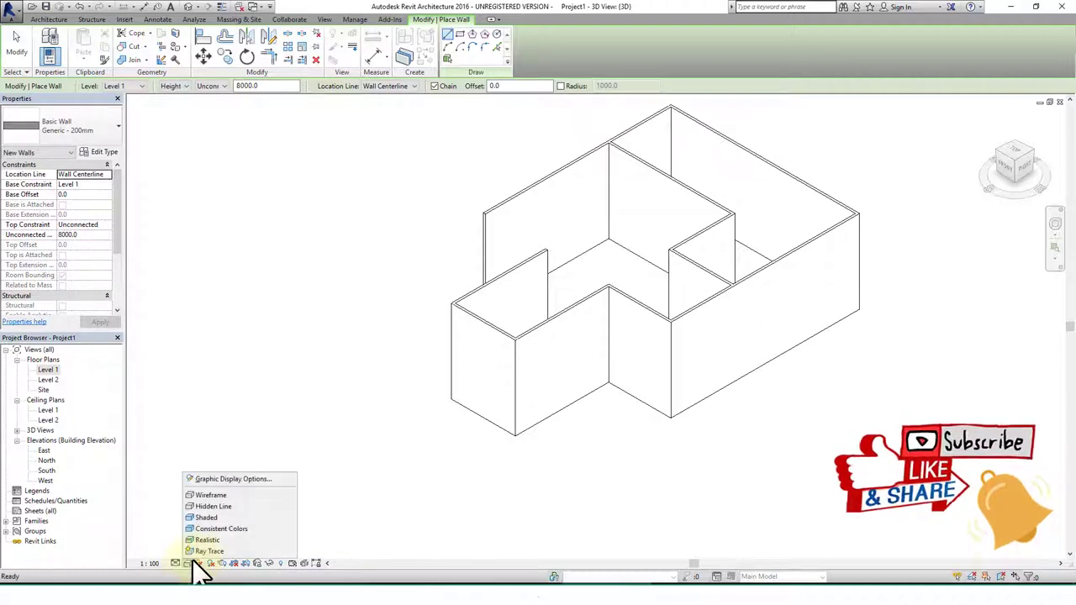
left_click(216, 506)
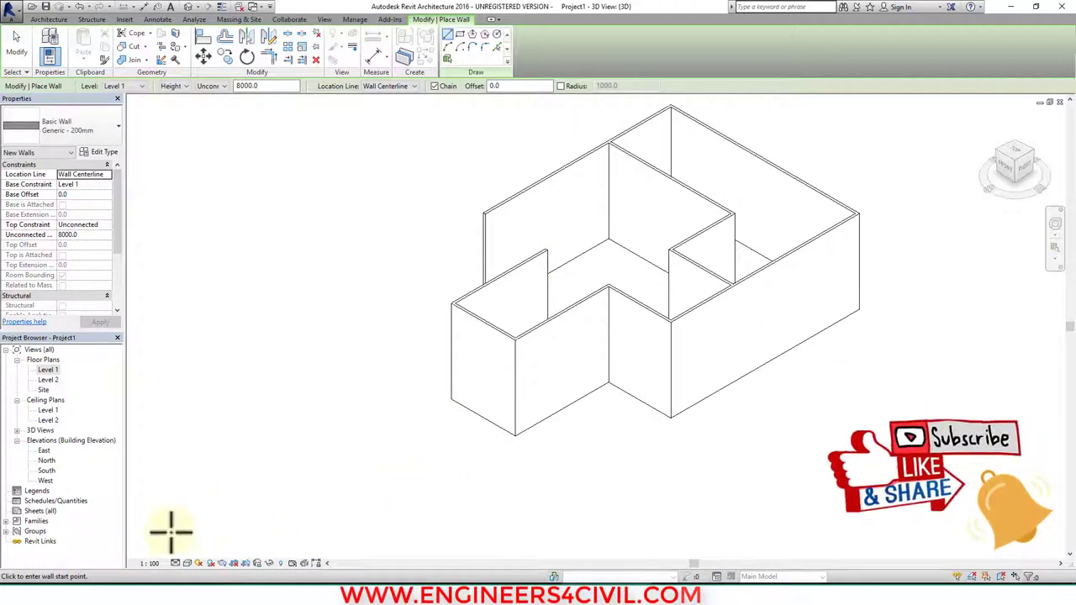
key("Escape")
key("Escape")
left_click(187, 563)
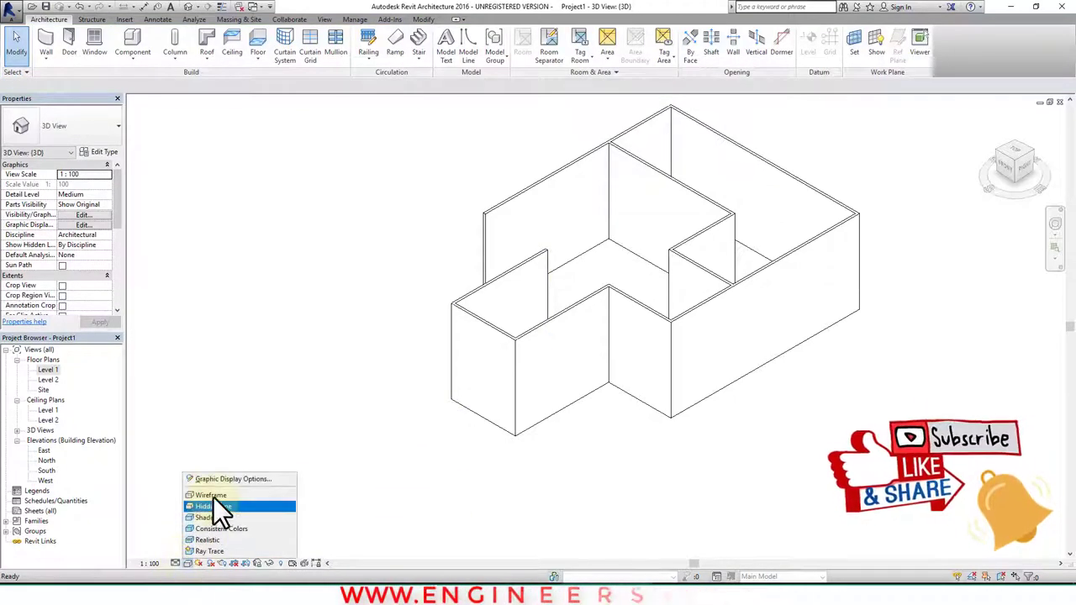
left_click(216, 517)
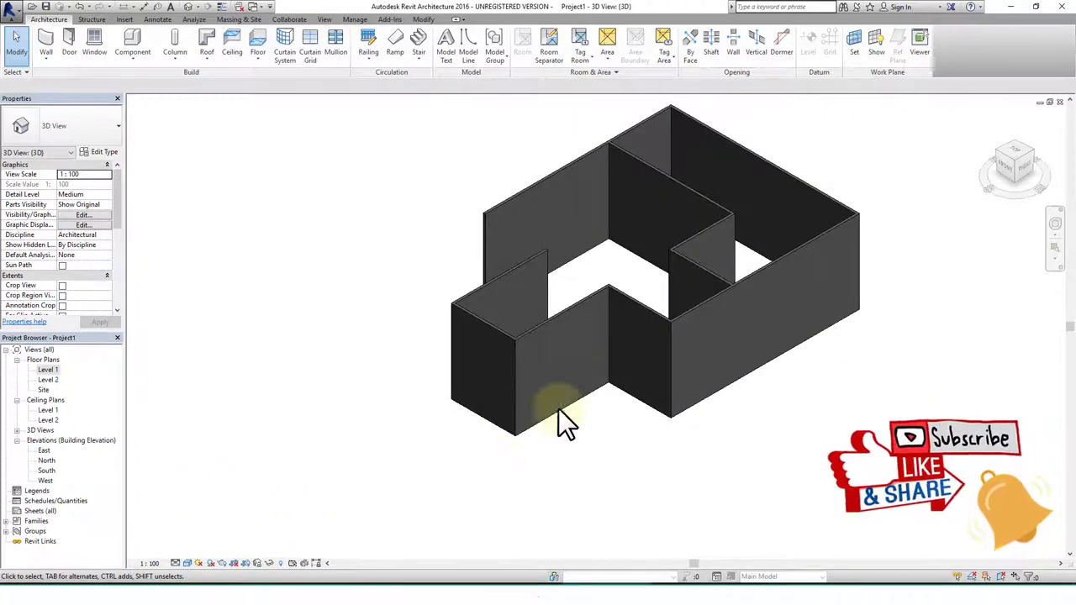
middle_click_drag(680, 340, 589, 395)
scroll(580, 353, "up", 1)
scroll(577, 349, "up", 1)
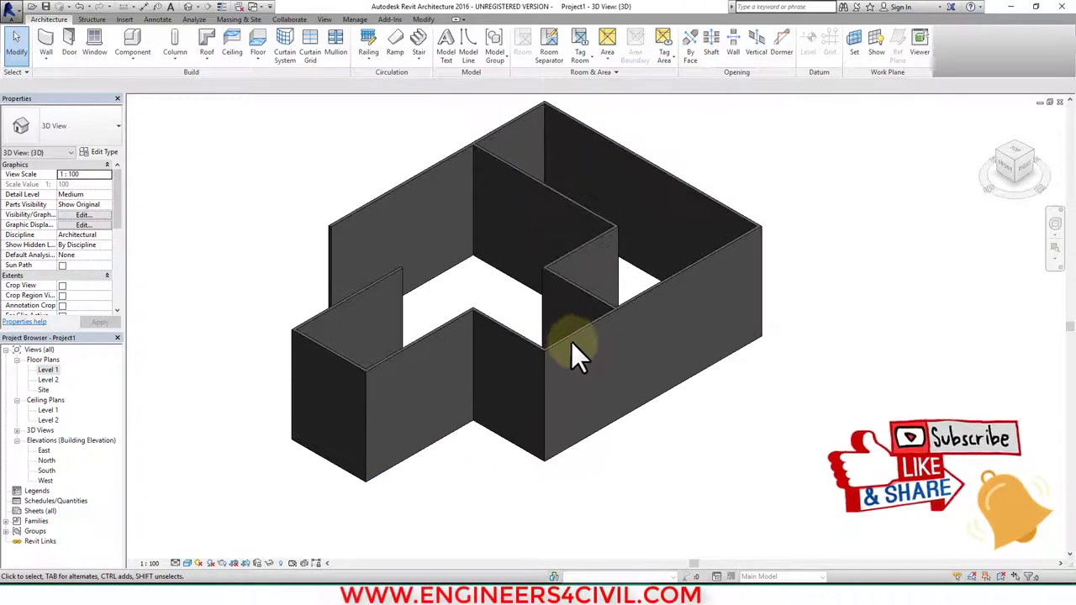
scroll(572, 353, "up", 1)
scroll(568, 387, "up", 1)
scroll(505, 421, "down", 1)
scroll(509, 415, "up", 1)
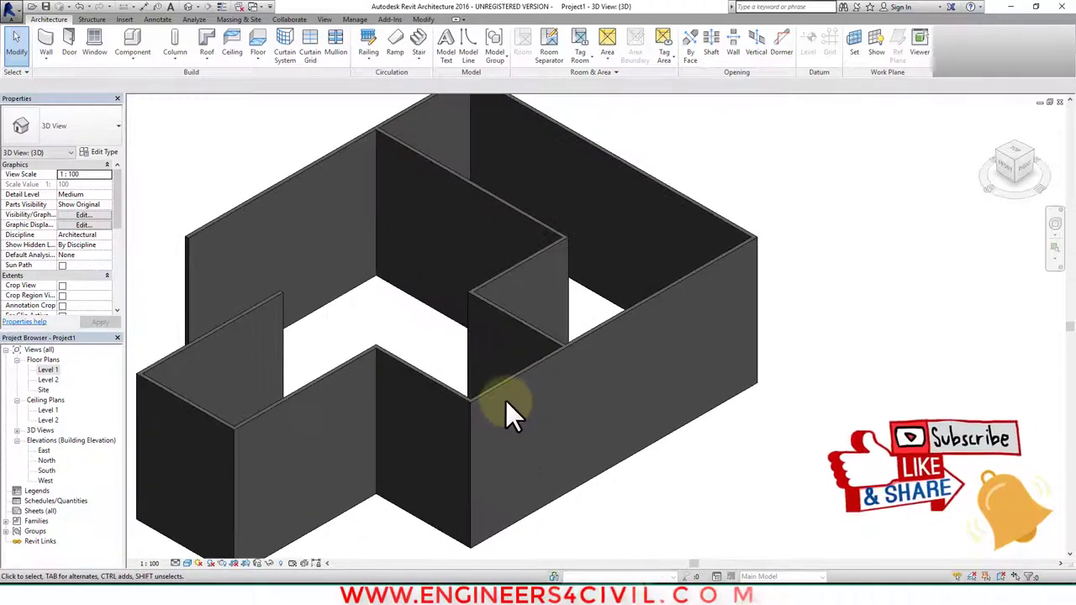
mouse_move(510, 415)
middle_mouse_down()
mouse_move(678, 406)
mouse_move(633, 440)
mouse_move(610, 413)
mouse_move(610, 432)
middle_mouse_up()
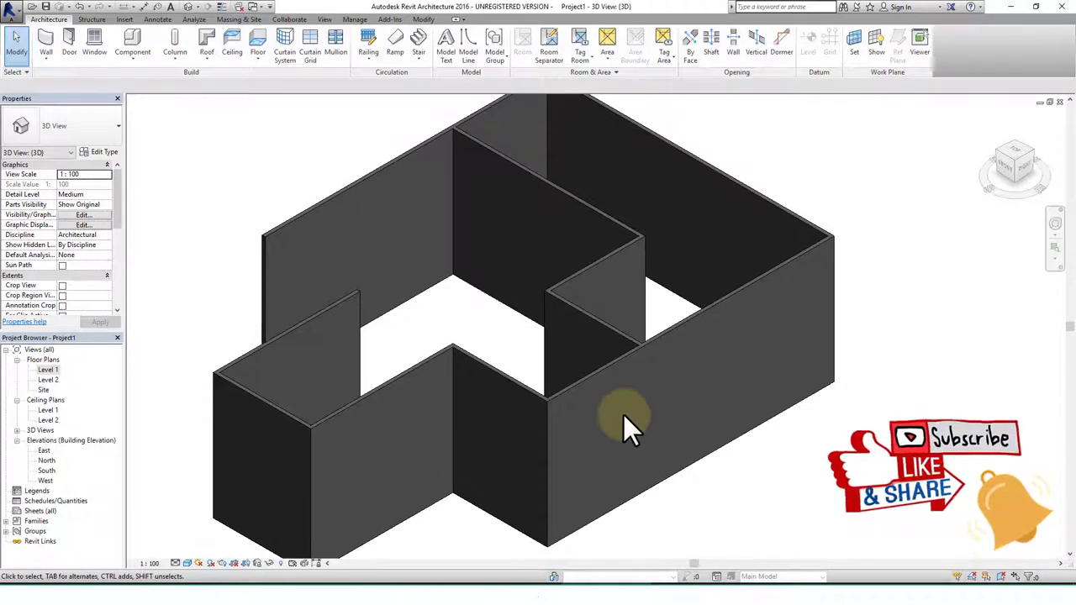